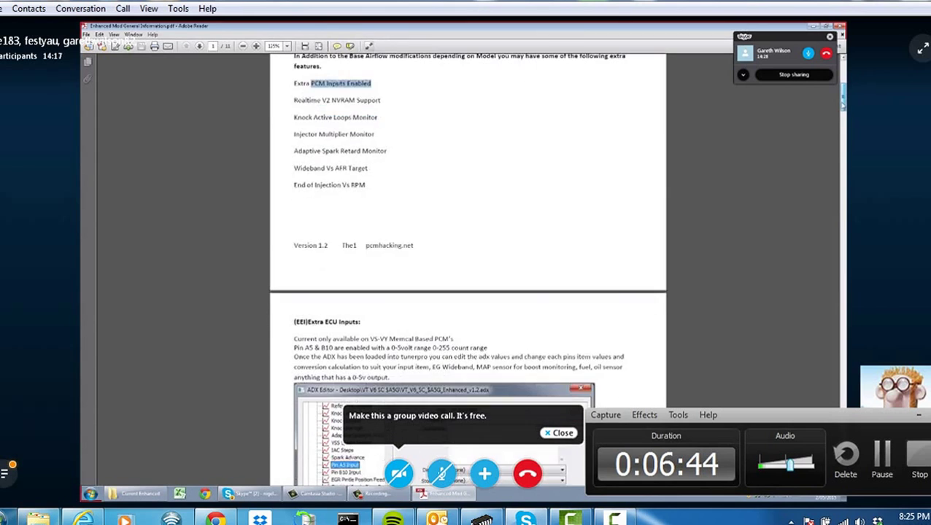
# Step: Examine the Extra ECU Inputs section and highlight the 0-5volt, 0-255 count range stated for pins A5 and B10
pyautogui.scroll(-2, 468, 292)
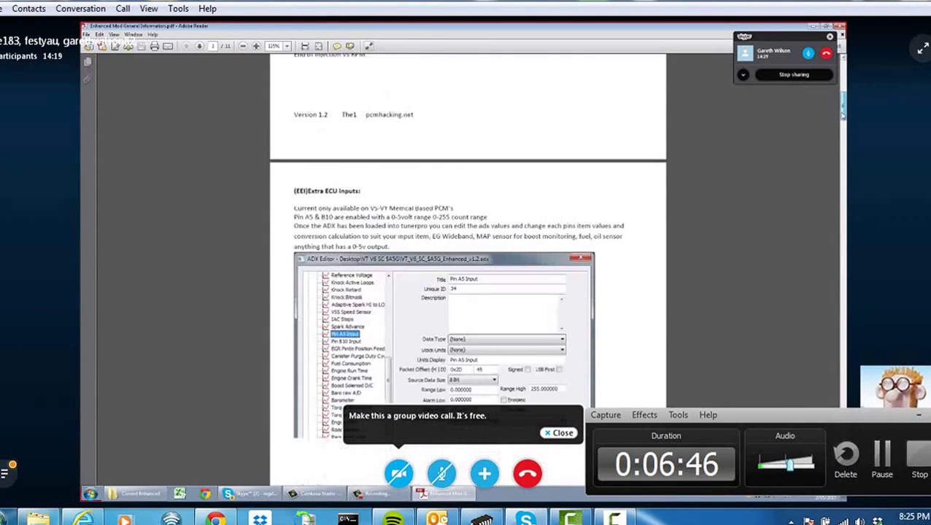
pyautogui.scroll(-3, 468, 291)
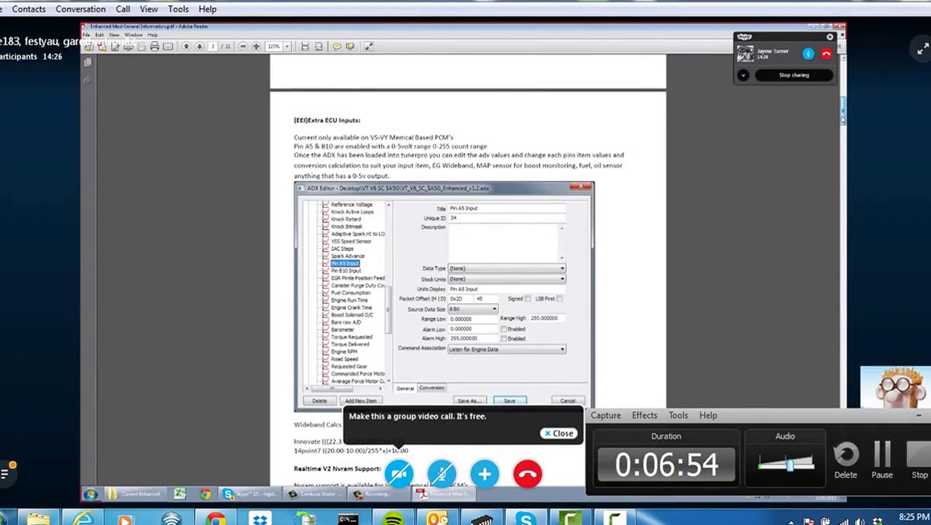
pyautogui.scroll(-1, 467, 292)
pyautogui.scroll(-3, 468, 291)
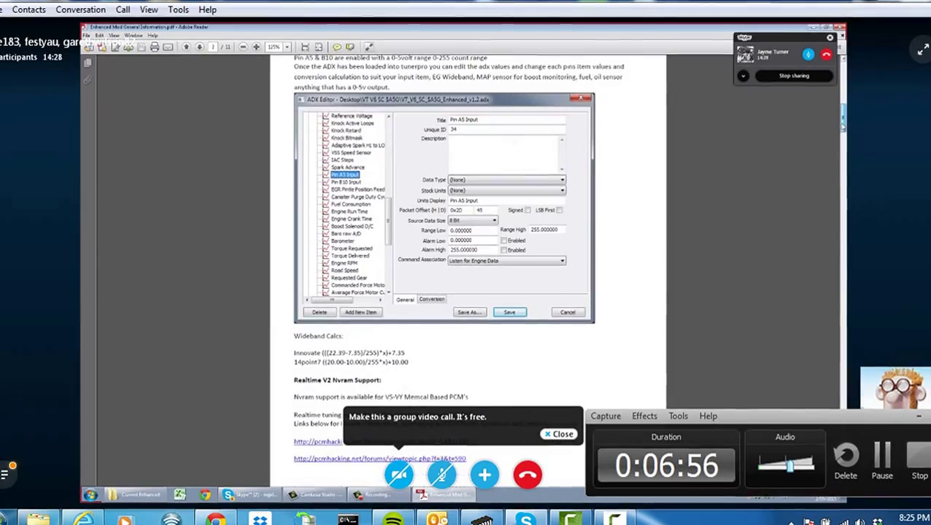
pyautogui.moveTo(844, 129); pyautogui.dragTo(846, 118)
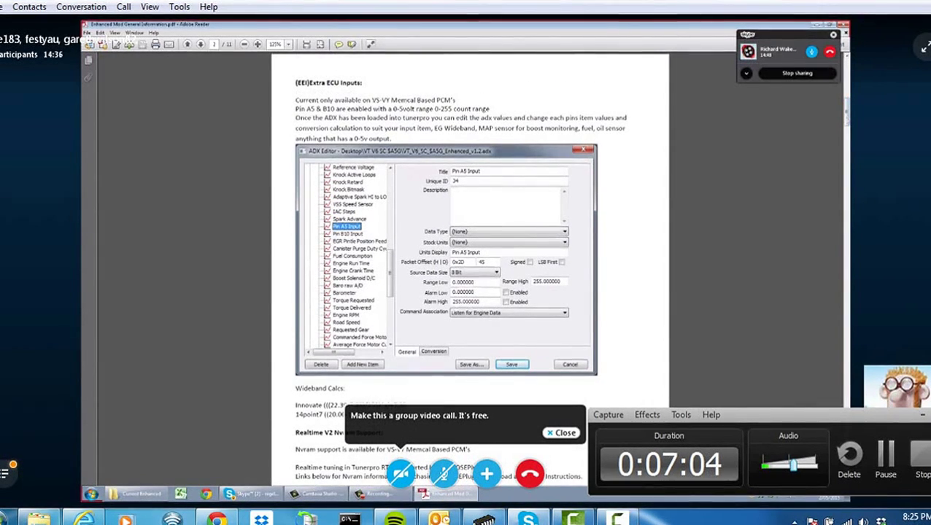
pyautogui.moveTo(386, 109); pyautogui.dragTo(476, 113)
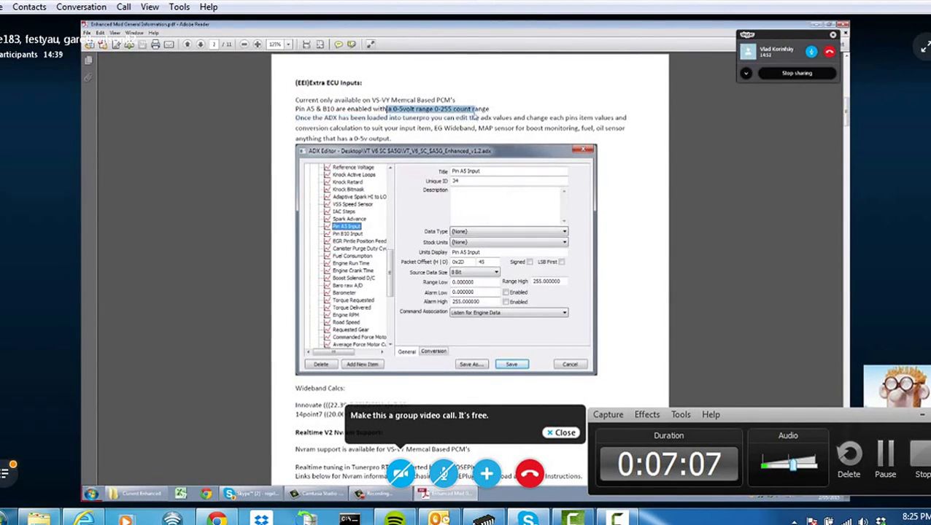
pyautogui.click(813, 177)
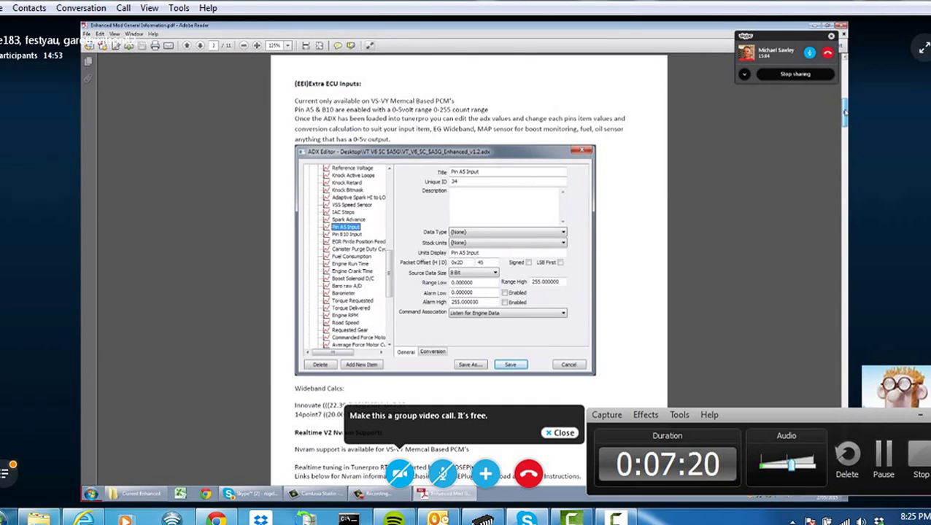
# Step: Highlight the Innovate and 14point7 formulas under Wideband Calcs and view the Realtime V2 Nvram Support section
pyautogui.scroll(-1, 844, 111)
pyautogui.moveTo(845, 113); pyautogui.dragTo(843, 120)
pyautogui.moveTo(323, 274); pyautogui.dragTo(364, 284)
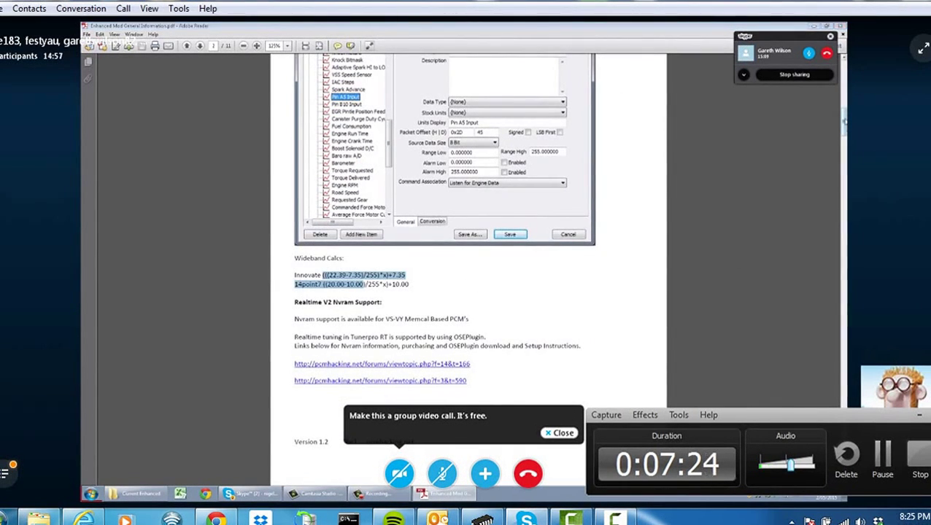
pyautogui.moveTo(844, 124); pyautogui.dragTo(844, 130)
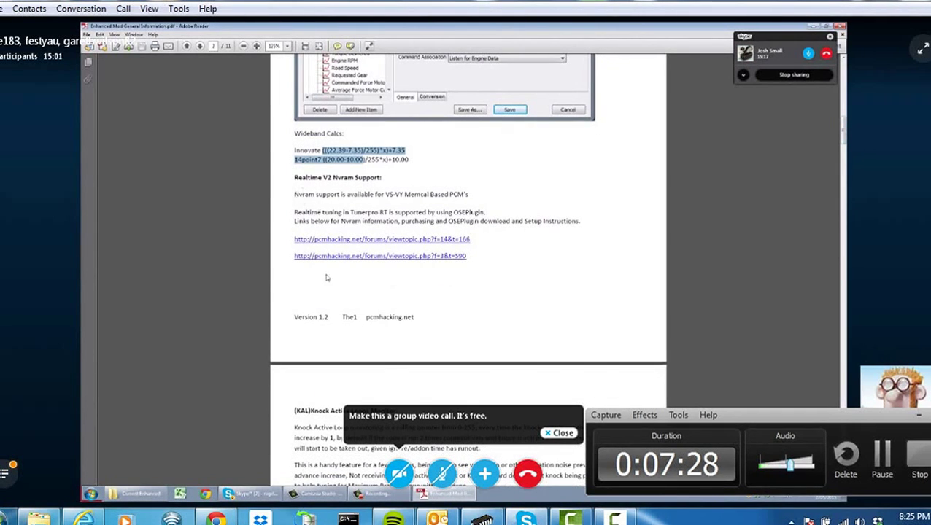
# Step: Go to the Knock Active Loops Monitor section and highlight the counter range "from 0-255" in its first paragraph
pyautogui.moveTo(843, 131); pyautogui.dragTo(844, 149)
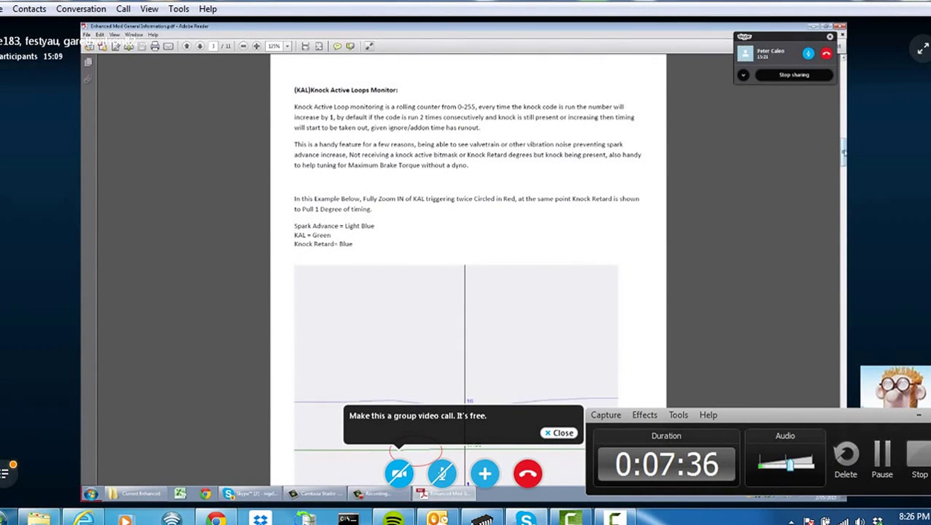
pyautogui.moveTo(843, 150); pyautogui.dragTo(843, 147)
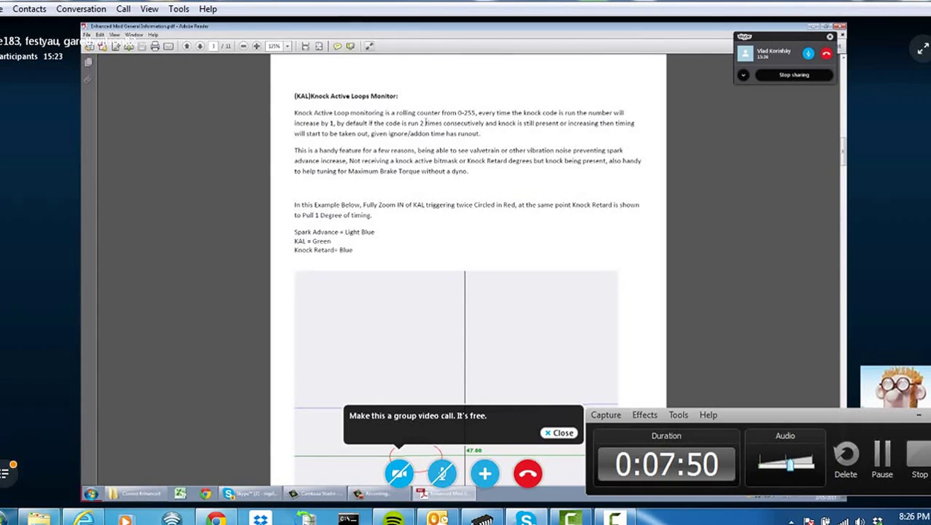
pyautogui.doubleClick(449, 113)
pyautogui.click(456, 113)
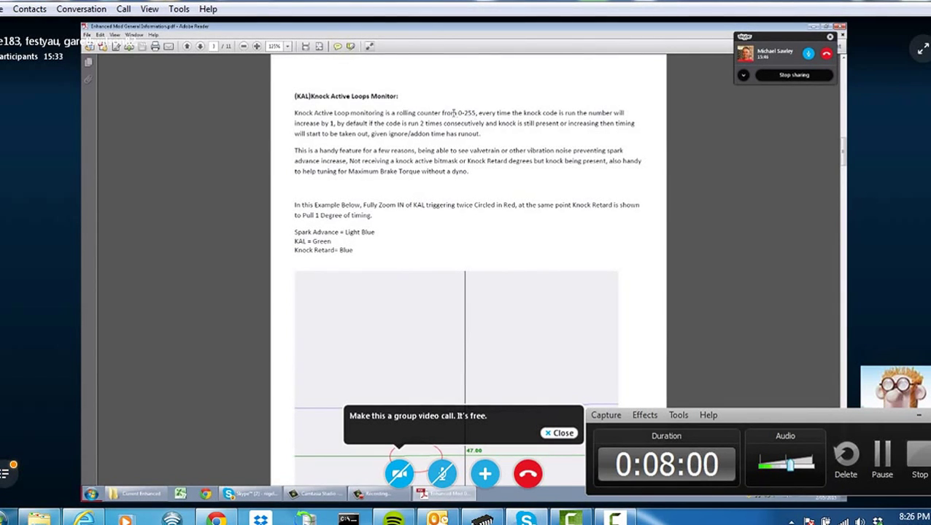
pyautogui.moveTo(441, 113); pyautogui.dragTo(478, 113)
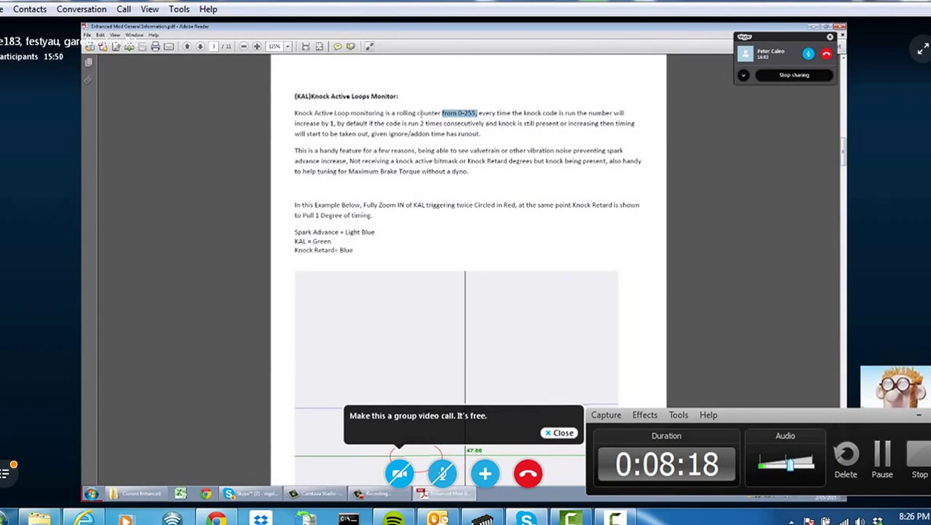
# Step: Highlight the knock counter text from "from 0-255" to "2 times consecutively", reselect the range alone, and view the KAL example graph
pyautogui.click(439, 115)
pyautogui.moveTo(443, 114); pyautogui.dragTo(484, 124)
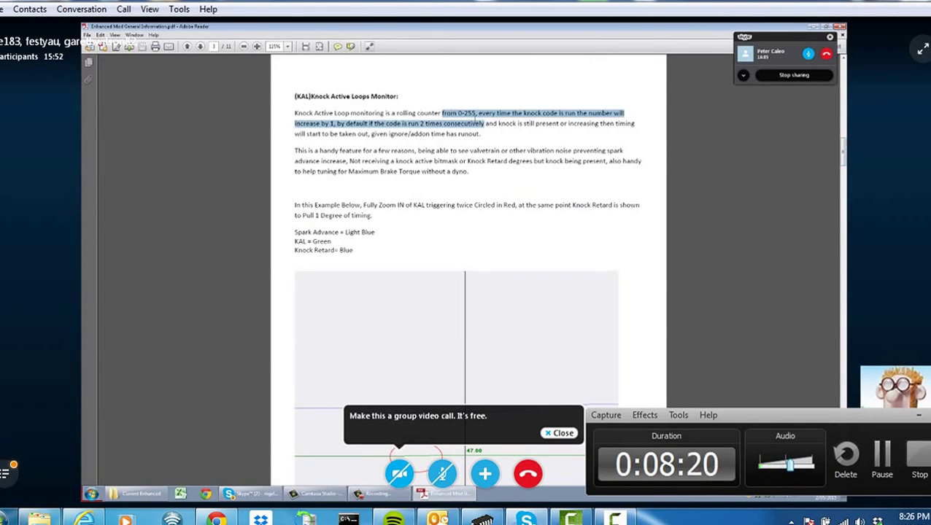
pyautogui.click(476, 151)
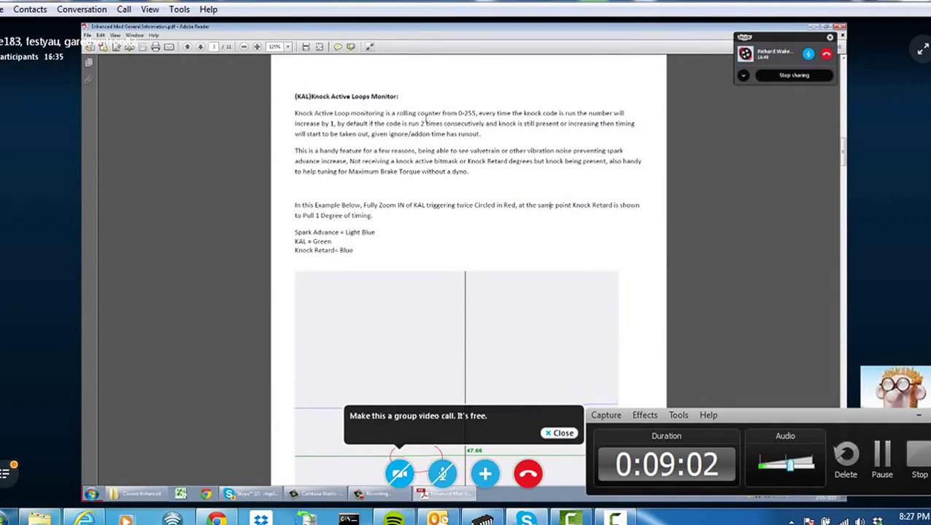
pyautogui.moveTo(440, 114); pyautogui.dragTo(470, 108)
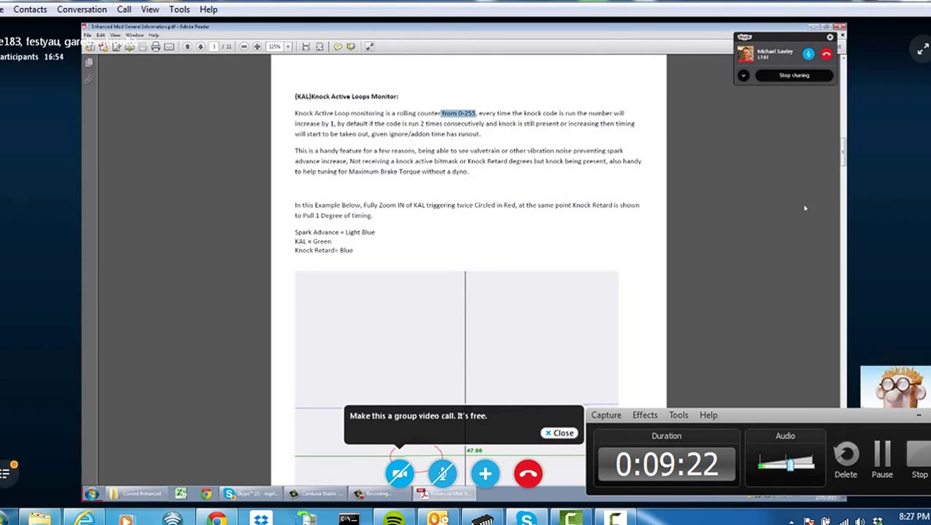
pyautogui.moveTo(842, 160)
pyautogui.mouseDown()
pyautogui.moveTo(842, 170)
pyautogui.moveTo(842, 159)
pyautogui.mouseUp()
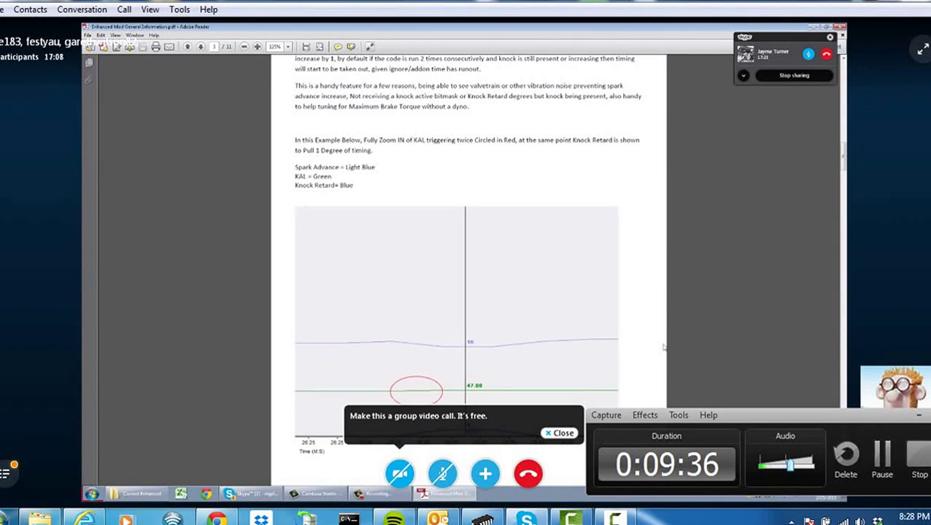
# Step: Examine the Injector Monitor Multiplier section with its graph, and continue to the Adaptive Spark Retard section
pyautogui.moveTo(842, 156); pyautogui.dragTo(833, 265)
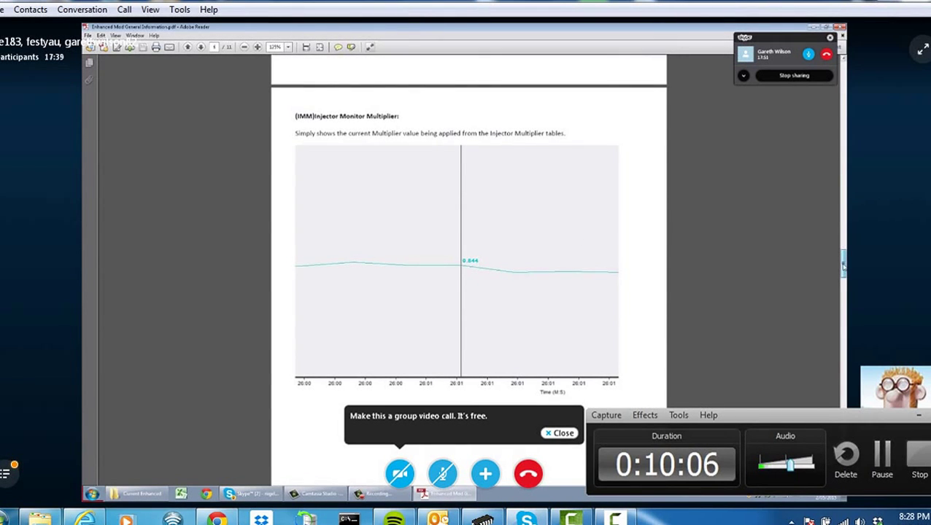
pyautogui.scroll(-2, 843, 259)
pyautogui.scroll(1, 843, 269)
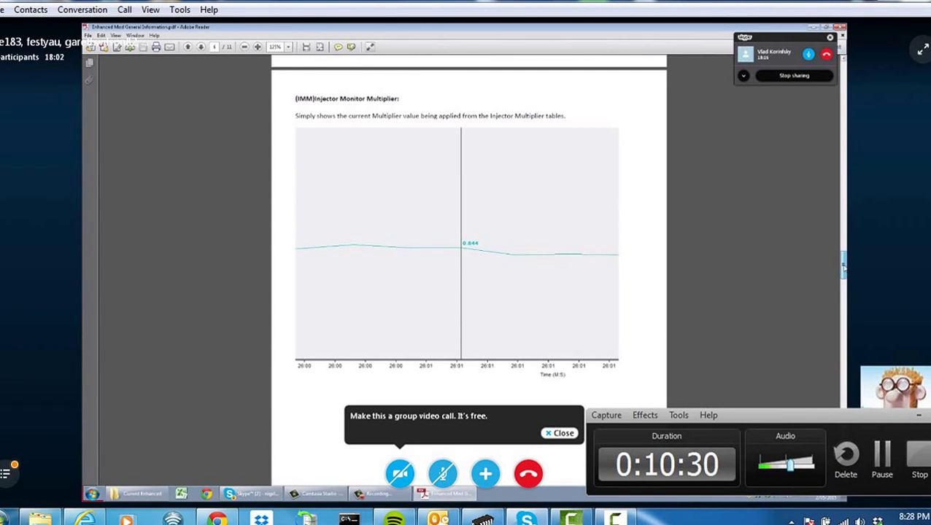
pyautogui.moveTo(844, 267); pyautogui.dragTo(844, 306)
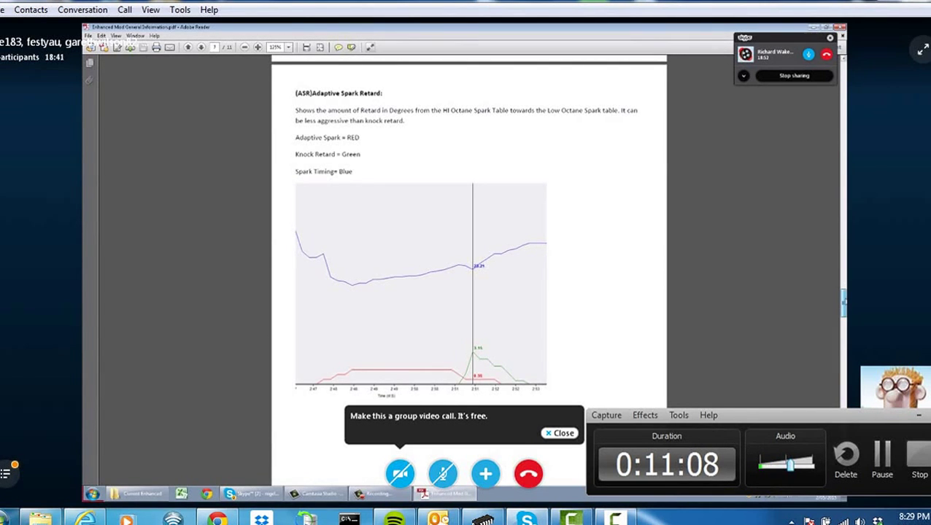
# Step: Examine the Wideband Vs AFR Target section, including its ADX Editor conversion setup and fuelling correction example
pyautogui.scroll(-10, 844, 300)
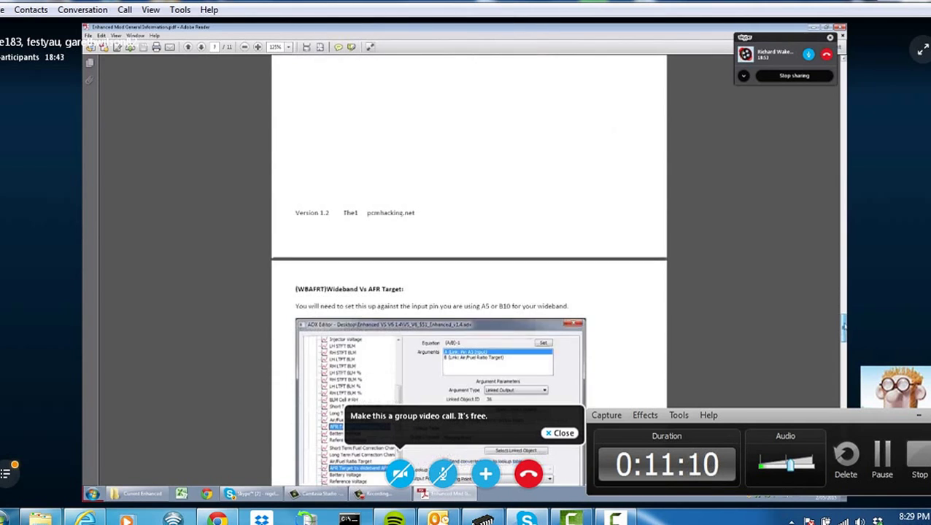
pyautogui.scroll(-2, 844, 329)
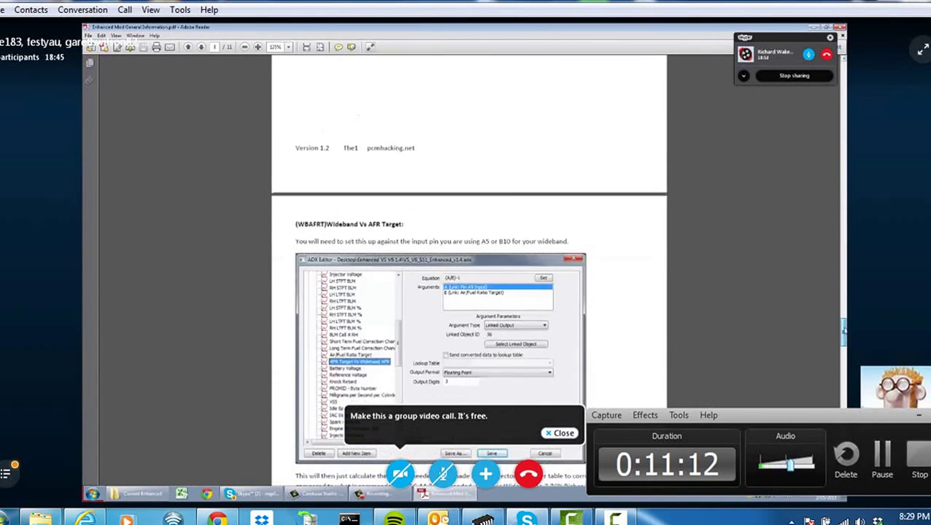
pyautogui.scroll(-3, 843, 330)
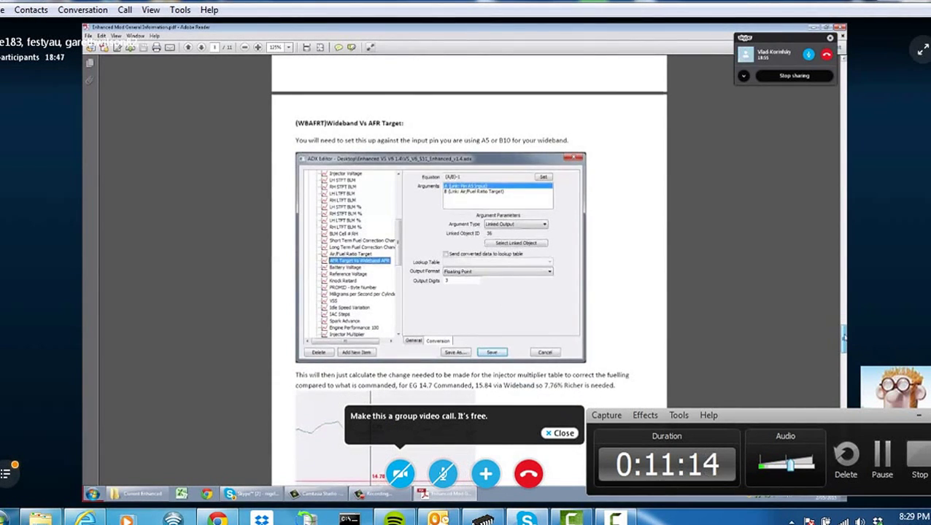
pyautogui.scroll(-1, 844, 336)
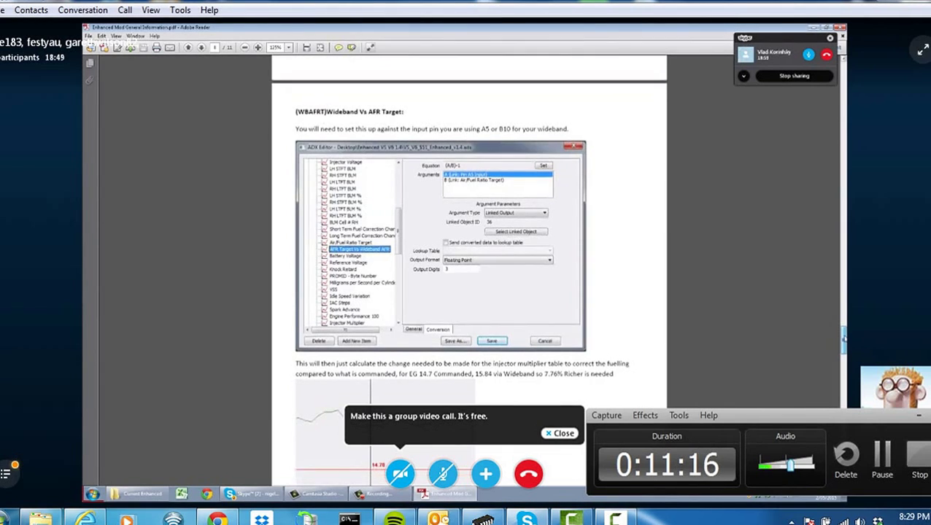
pyautogui.scroll(-2, 844, 336)
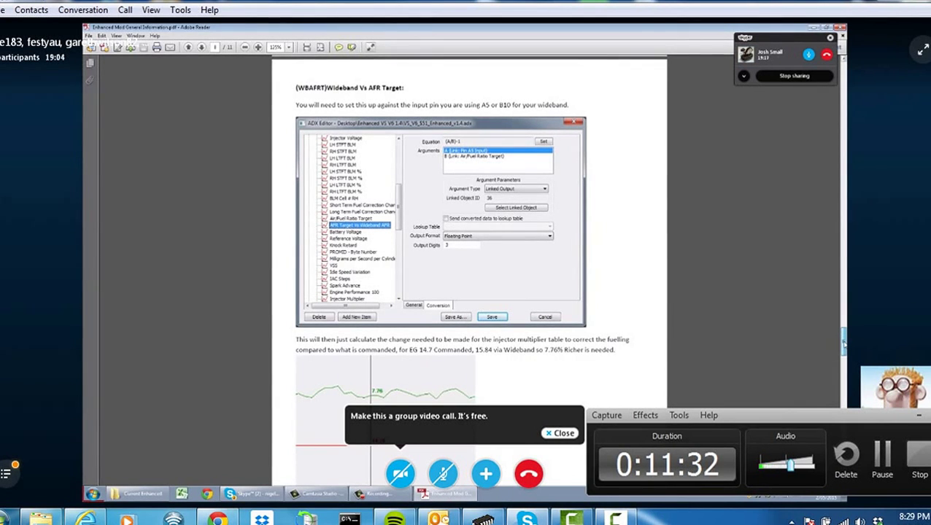
pyautogui.scroll(-2, 843, 339)
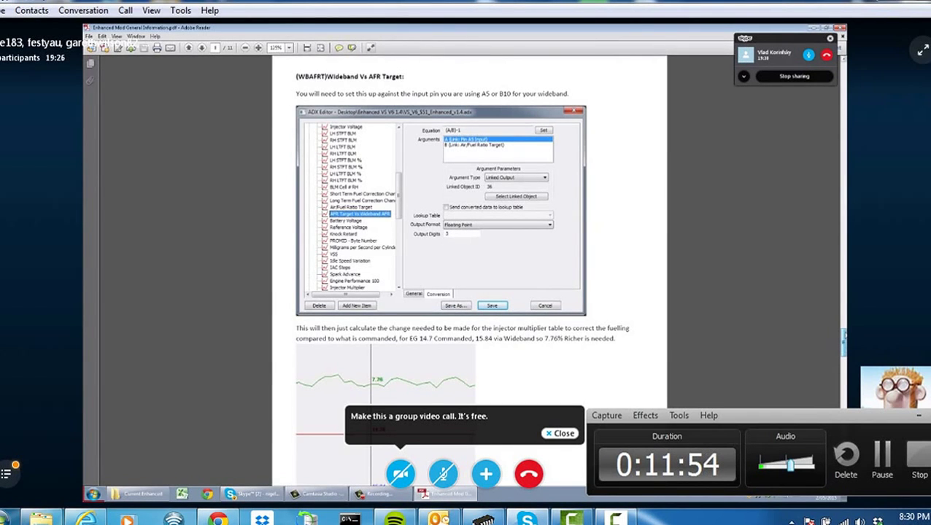
# Step: Examine the End of Injection section on finding the crank duration from the camshaft specs
pyautogui.scroll(-5, 469, 270)
pyautogui.scroll(-4, 469, 270)
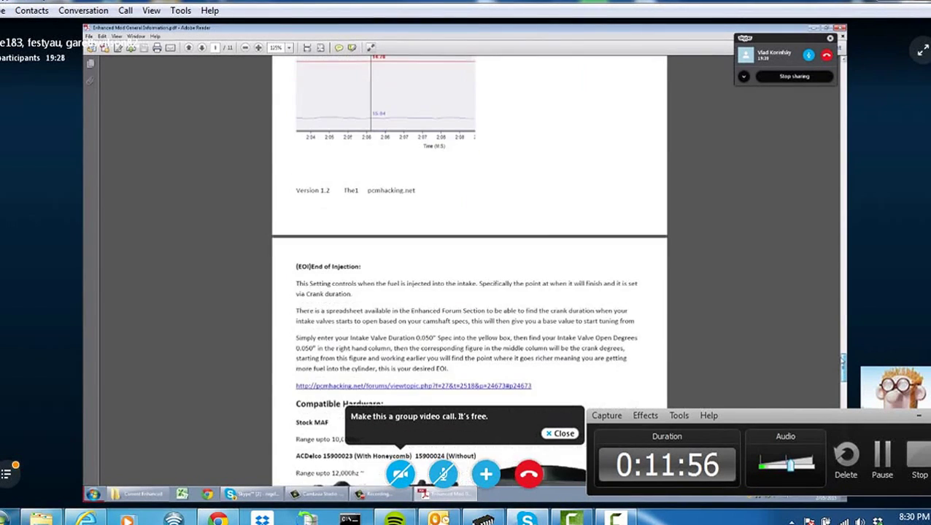
pyautogui.scroll(-2, 469, 270)
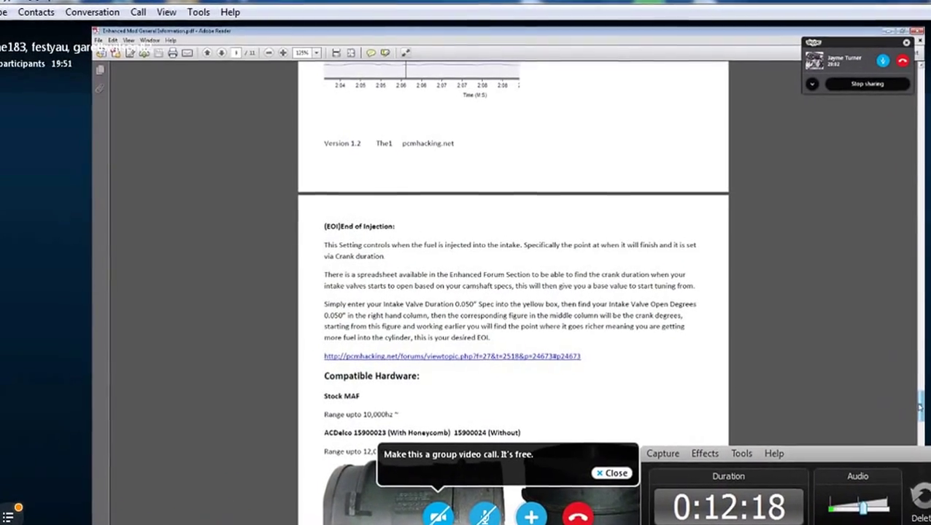
# Step: Review the Compatible Hardware pages on the ACDelco and Delphi MAF sensors through to the Further Information section
pyautogui.scroll(-10, 534, 292)
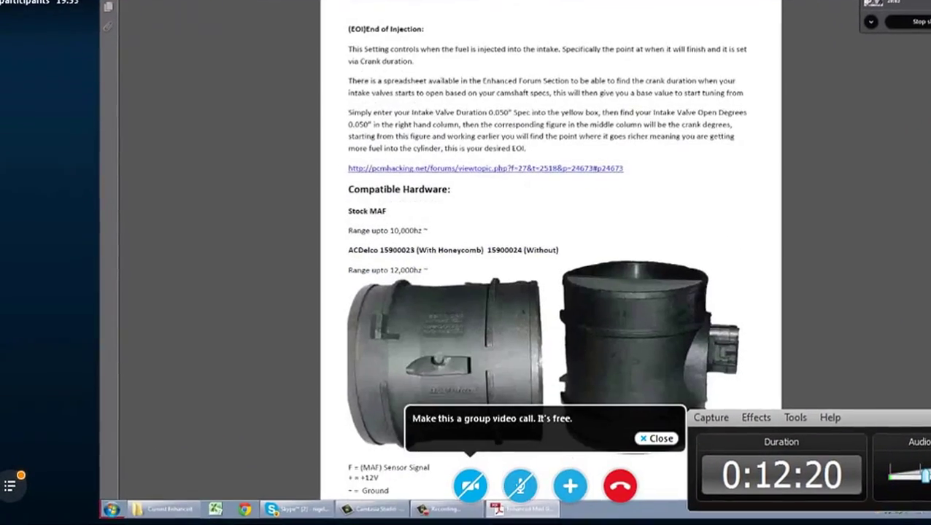
pyautogui.scroll(-6, 534, 255)
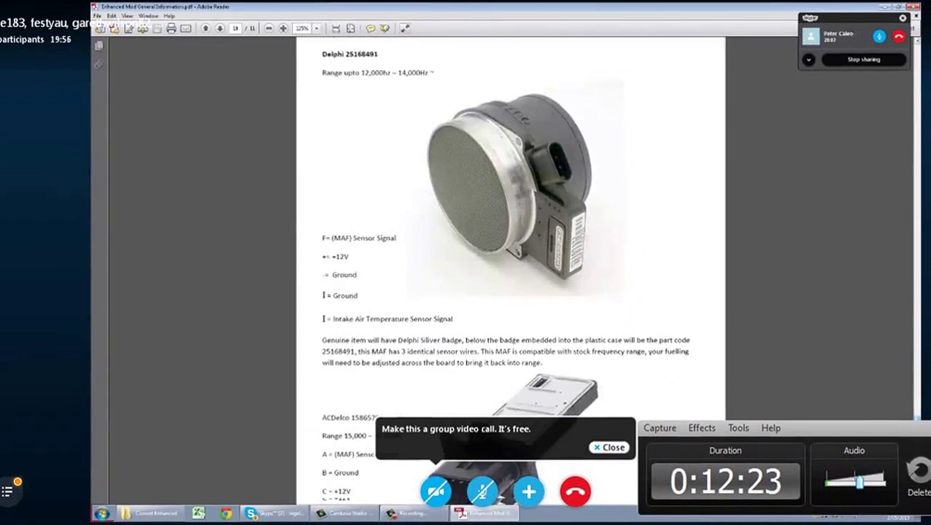
pyautogui.scroll(-5, 511, 256)
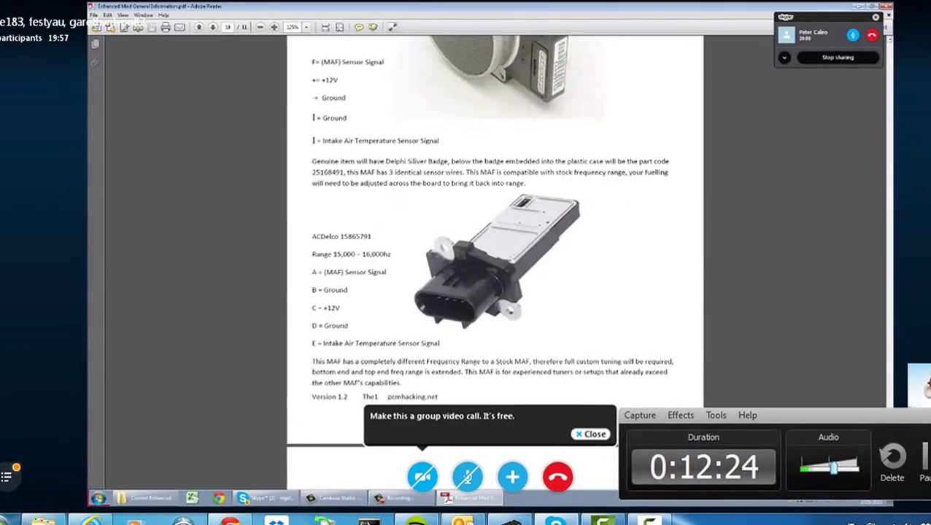
pyautogui.scroll(-3, 488, 218)
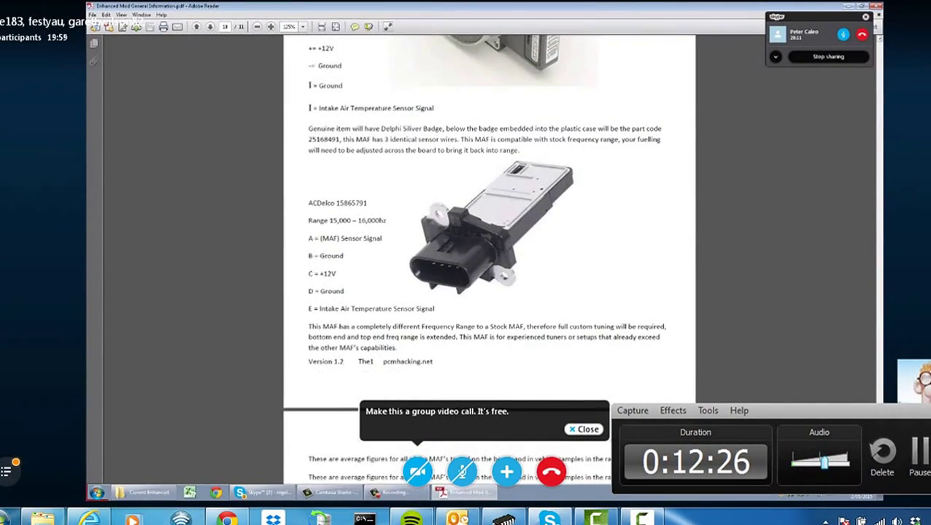
pyautogui.scroll(-1, 489, 219)
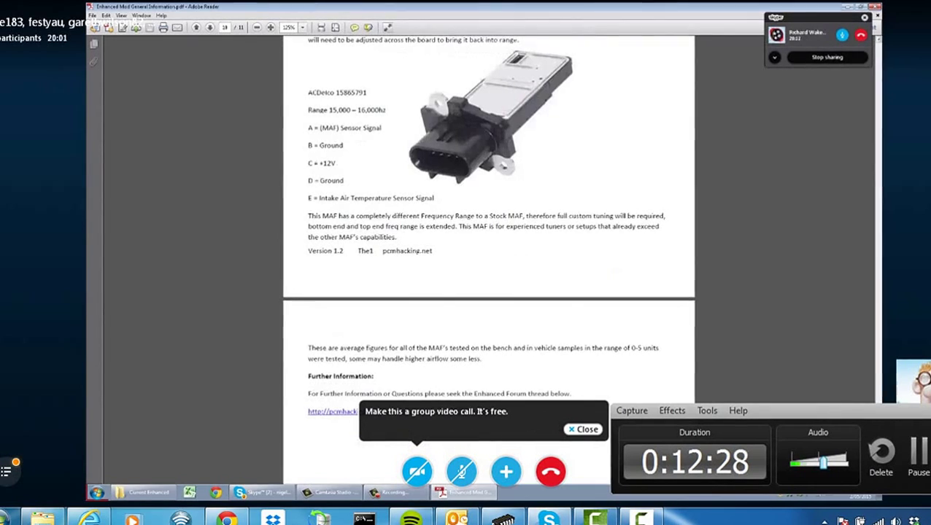
pyautogui.scroll(1, 489, 218)
pyautogui.scroll(-6, 349, 306)
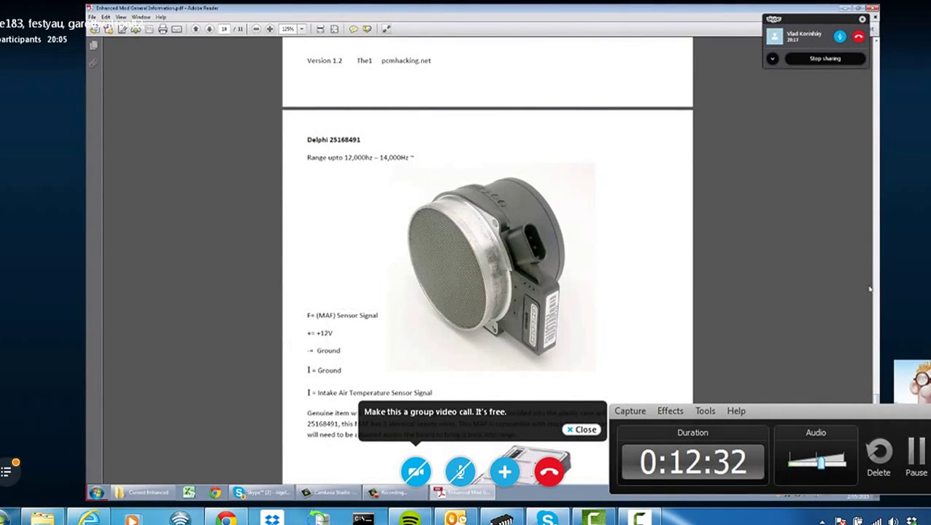
pyautogui.scroll(-7, 487, 263)
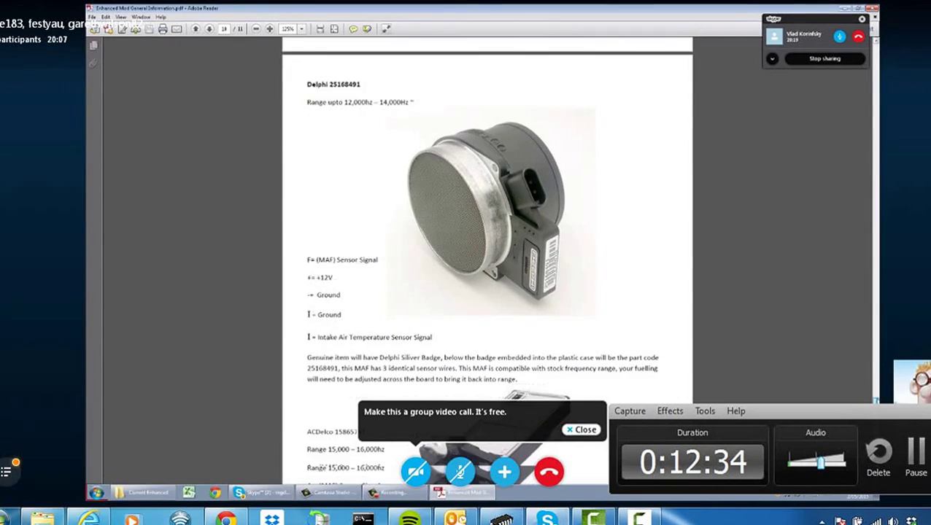
pyautogui.scroll(-5, 487, 219)
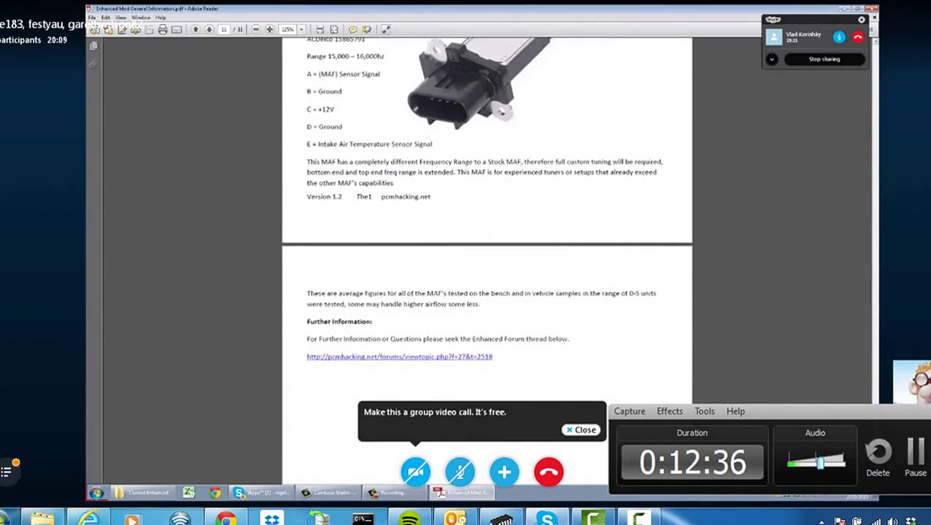
# Step: Review the Compatible Hardware pages again, from the Further Information section back to the ACDelco 15900023 and 15900024 MAF sensors
pyautogui.scroll(3, 488, 219)
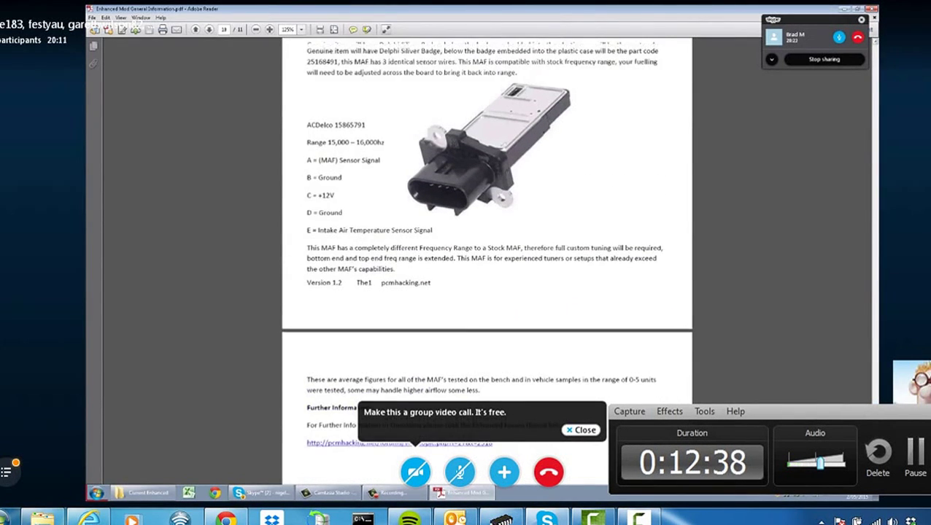
pyautogui.scroll(10, 487, 218)
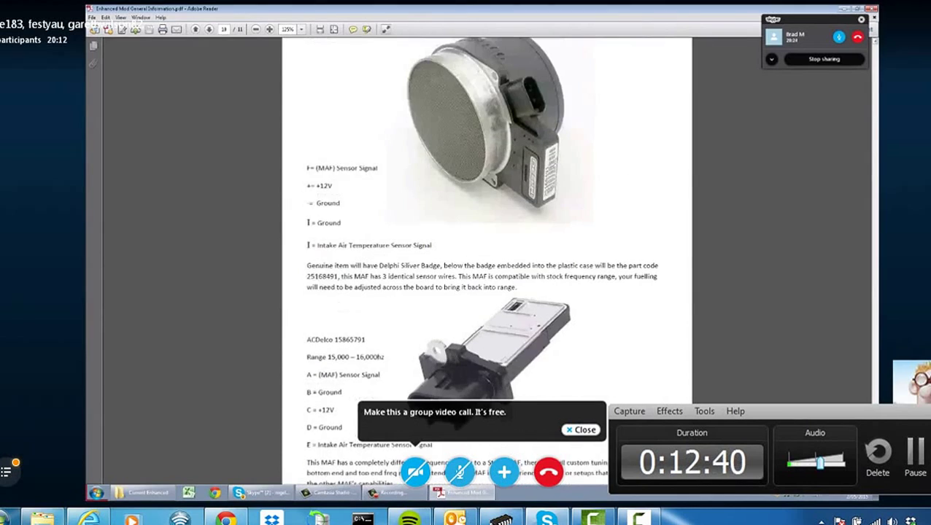
pyautogui.scroll(3, 487, 219)
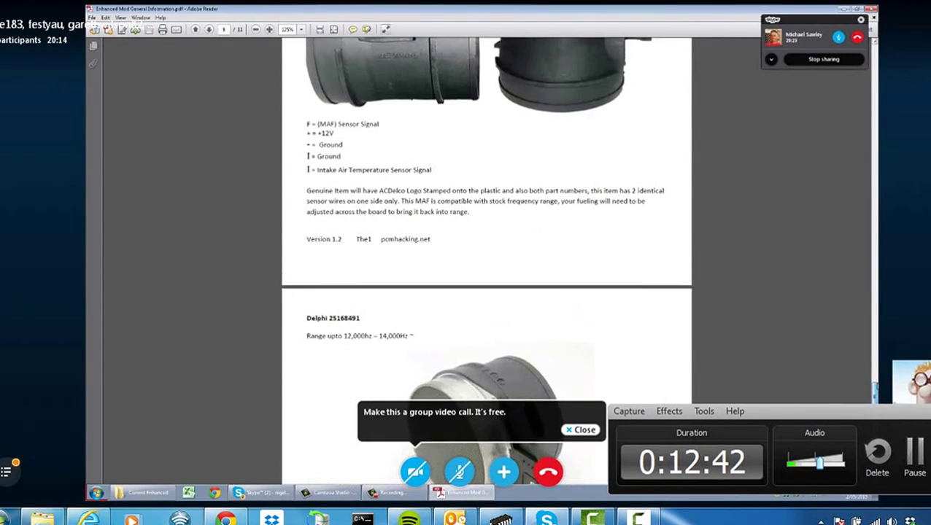
pyautogui.scroll(-1, 488, 219)
pyautogui.scroll(-2, 487, 256)
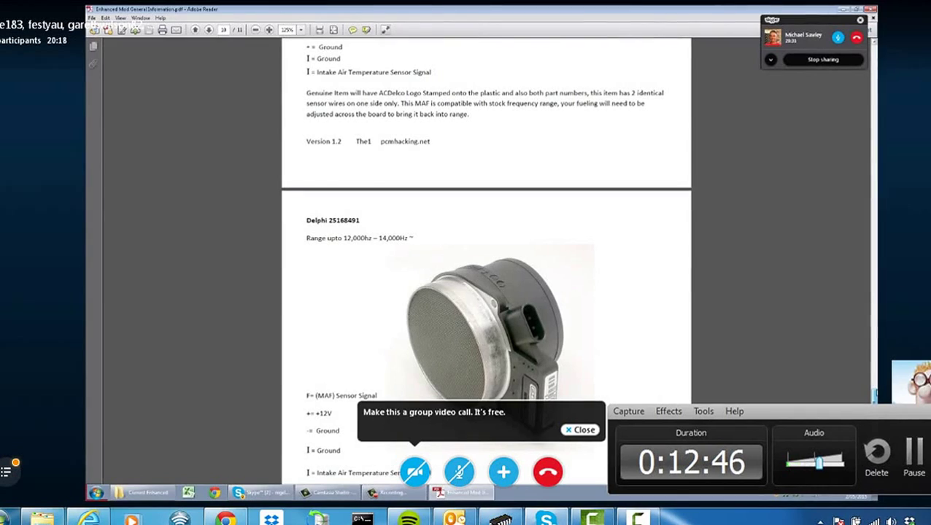
pyautogui.scroll(5, 487, 255)
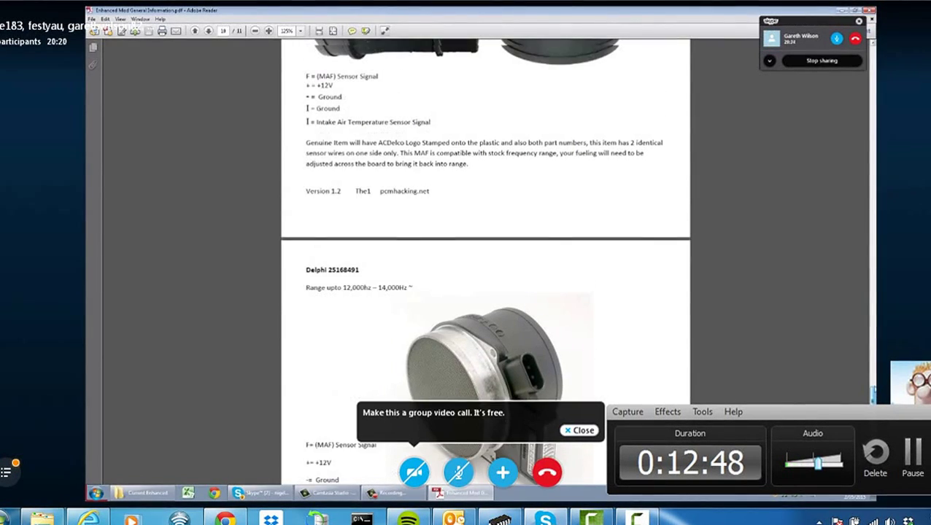
pyautogui.scroll(4, 487, 255)
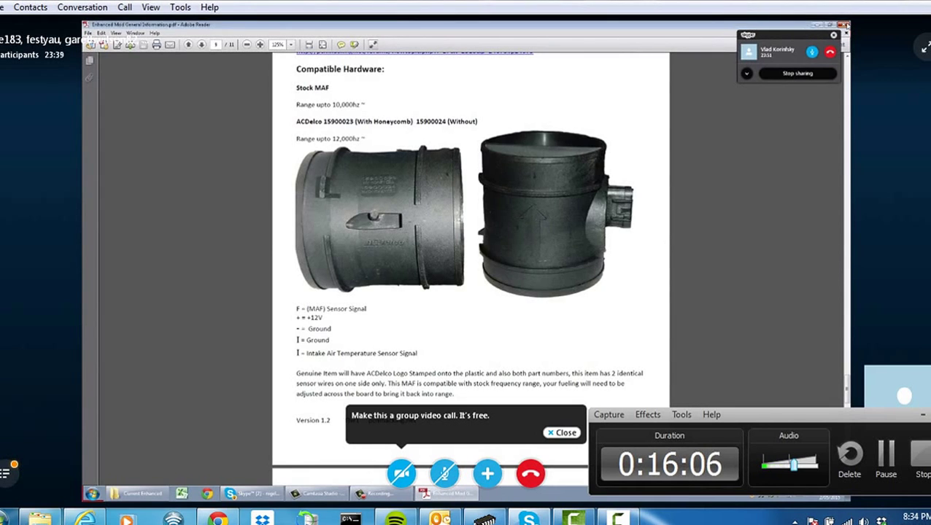
# Step: Close the Enhanced Mod General Information PDF and reposition the Current Enhanced folder window on the desktop
pyautogui.click(846, 24)
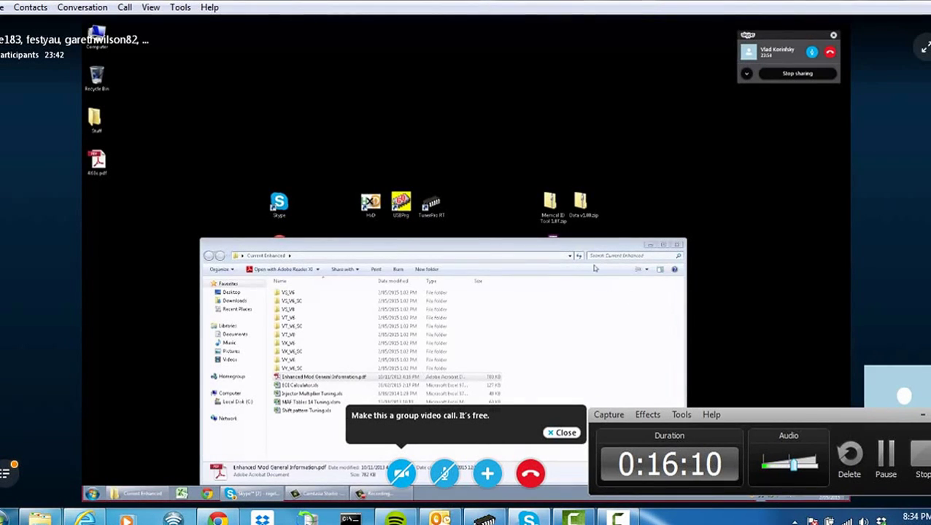
pyautogui.moveTo(593, 250); pyautogui.dragTo(568, 235)
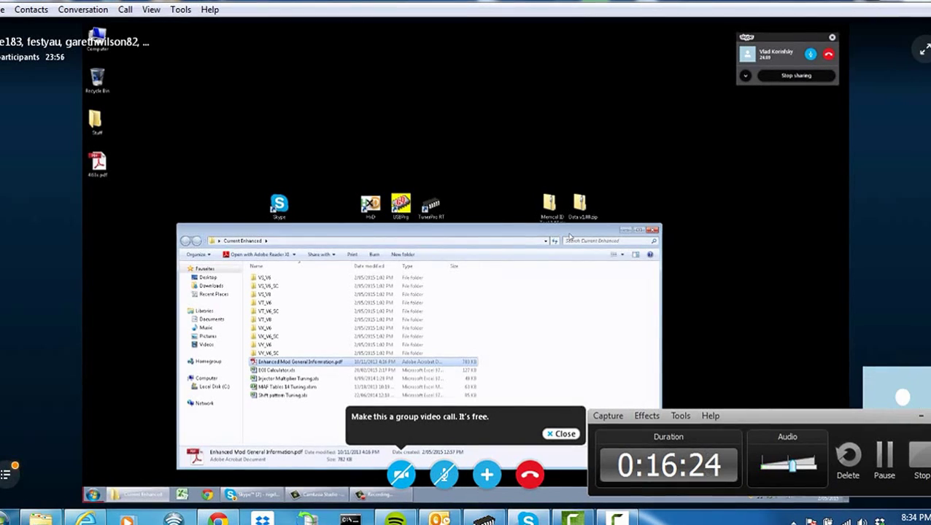
pyautogui.click(653, 232)
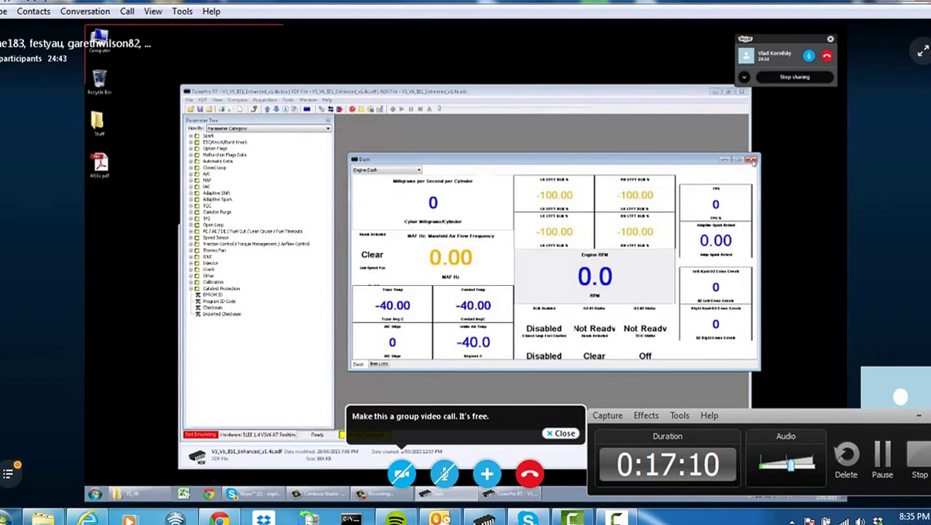
# Step: Close the engine Dash window in TunerPro RT and check the tuning files in the VS_V6 folder
pyautogui.click(752, 161)
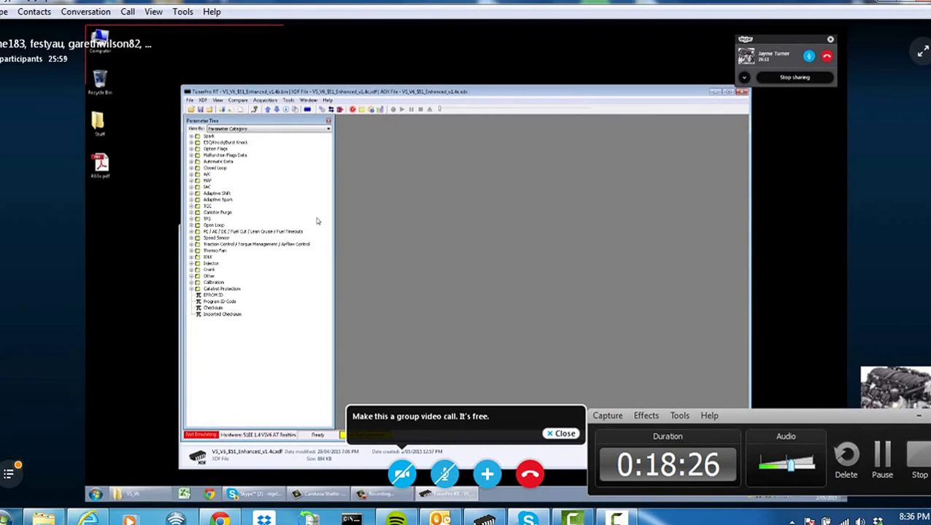
pyautogui.click(364, 461)
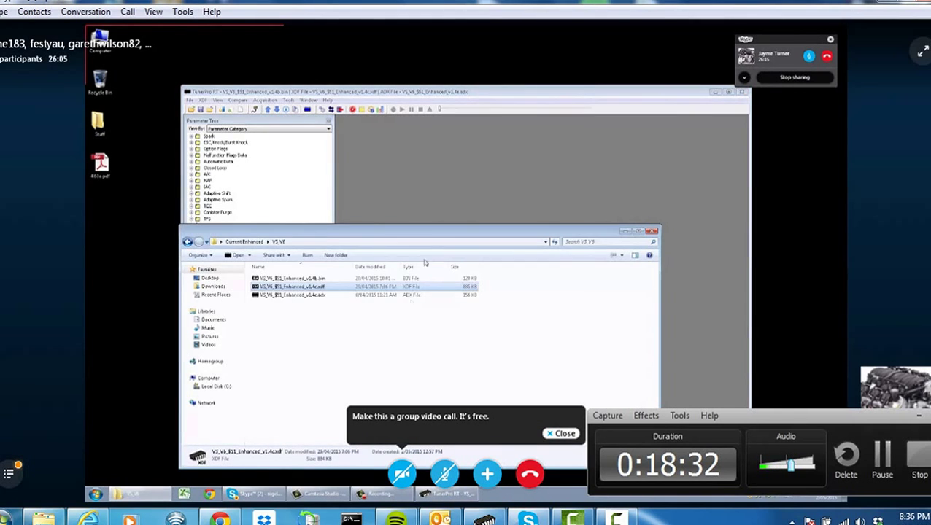
pyautogui.click(450, 198)
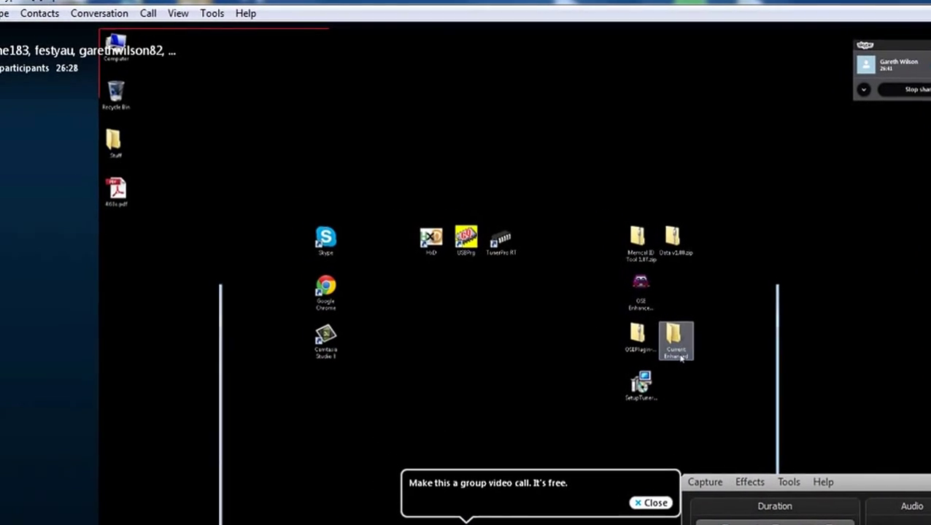
# Step: Reopen Enhanced Mod General Information.pdf from the Current Enhanced folder and review the compatible MAF sensors through ACDelco 15865791
pyautogui.doubleClick(653, 337)
pyautogui.doubleClick(252, 435)
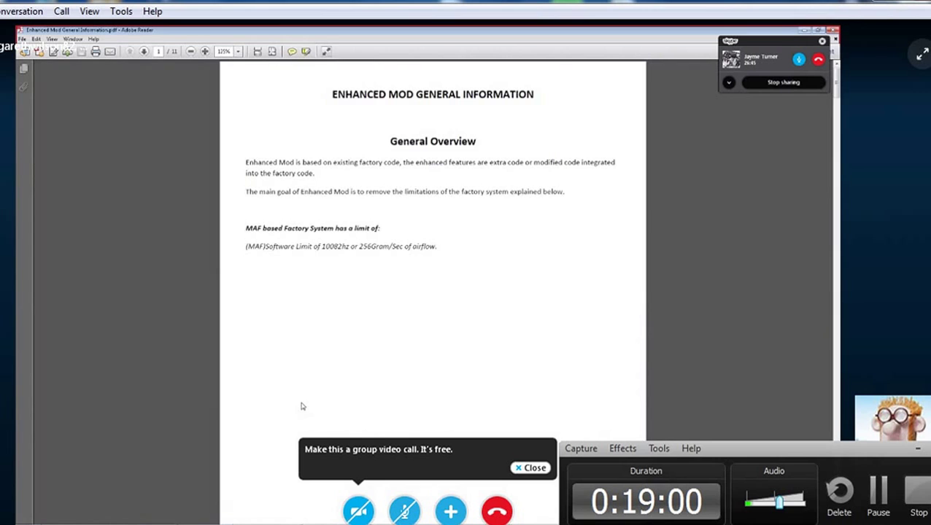
pyautogui.moveTo(836, 91); pyautogui.dragTo(838, 398)
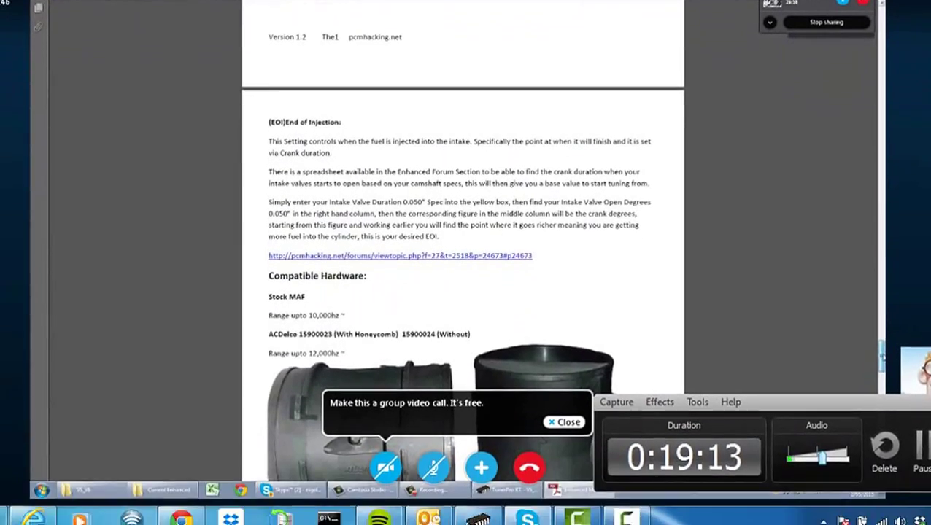
pyautogui.scroll(-10, 461, 292)
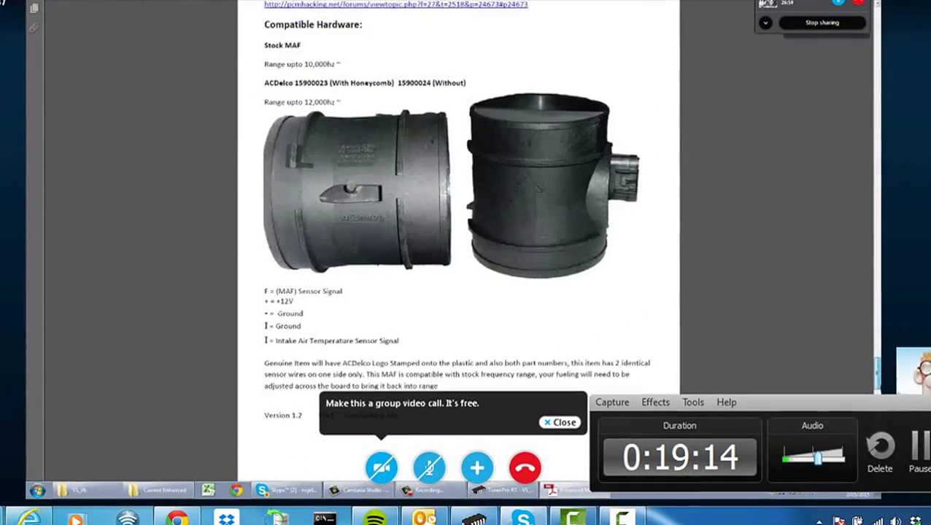
pyautogui.scroll(-6, 458, 255)
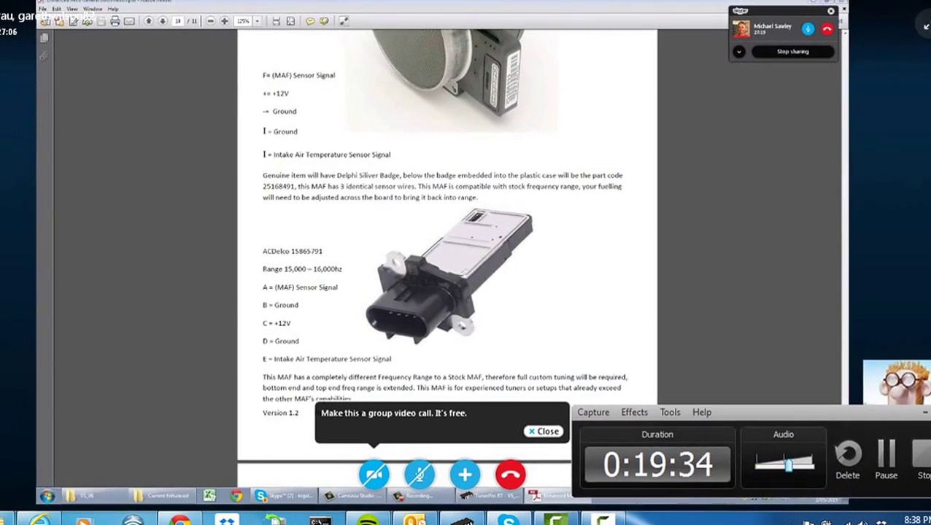
# Step: Close the PDF and the Current Enhanced folder window, and switch back to TunerPro RT
pyautogui.hotkey('alt', 'F4')
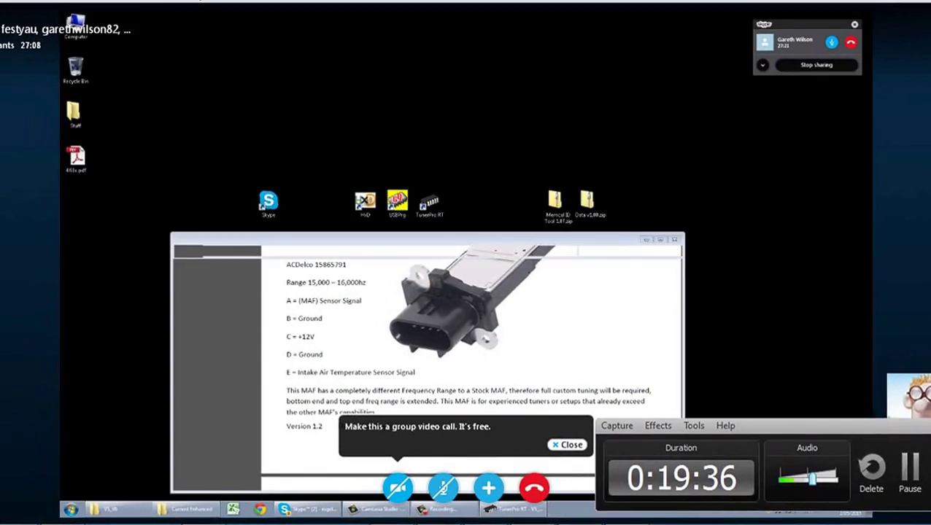
pyautogui.click(675, 240)
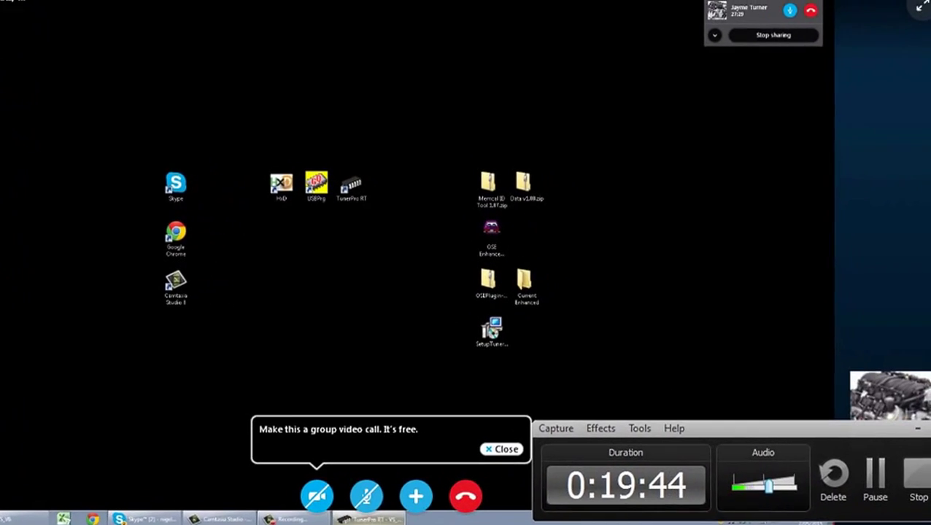
pyautogui.click(397, 508)
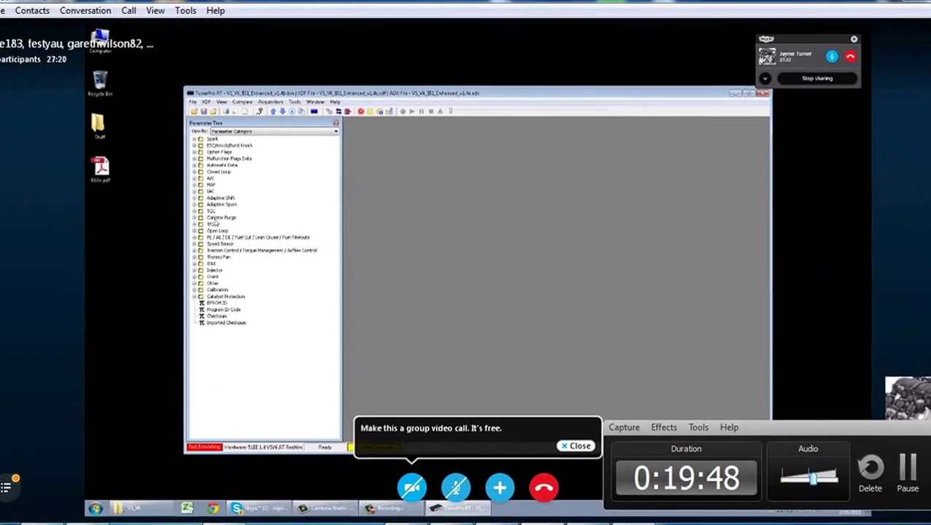
# Step: Look through the MAF category's parameters, open the Mass Flow Table for 1890-2914Hz, and collapse the category
pyautogui.click(189, 181)
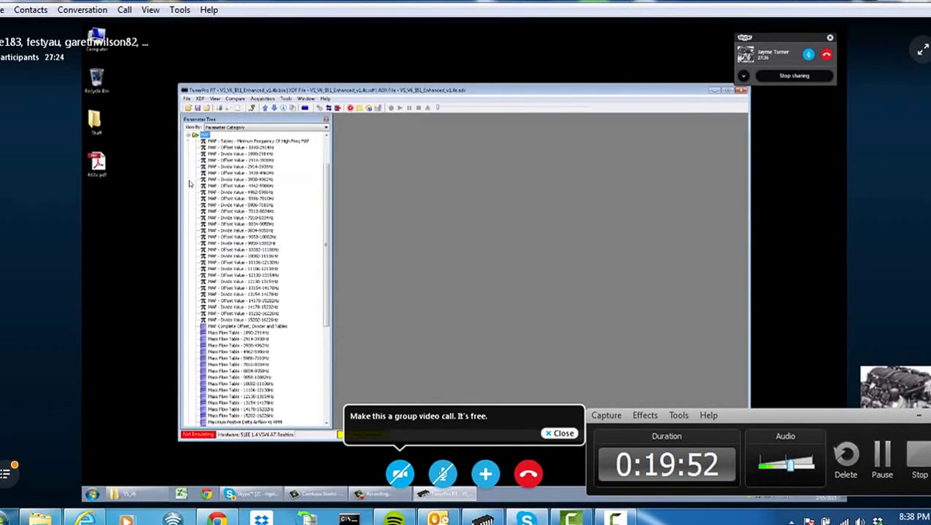
pyautogui.scroll(-8, 328, 367)
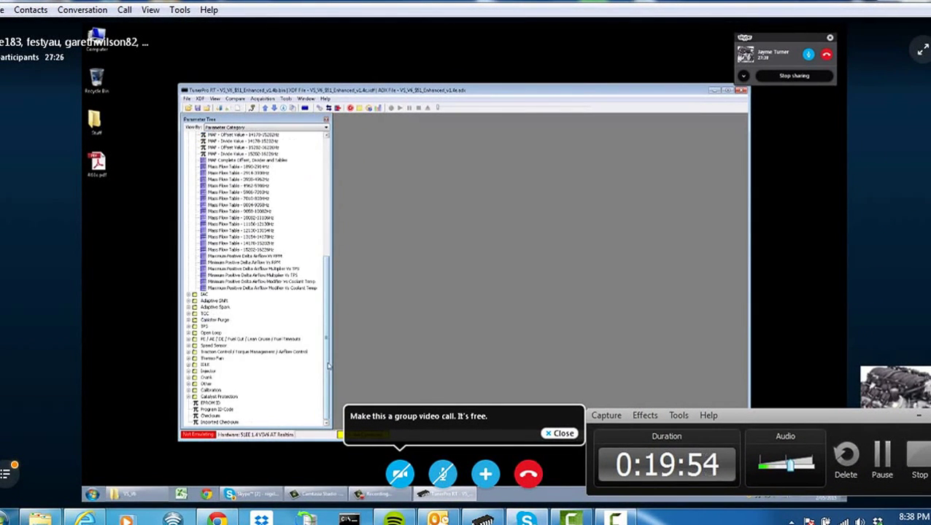
pyautogui.moveTo(328, 366); pyautogui.dragTo(323, 297)
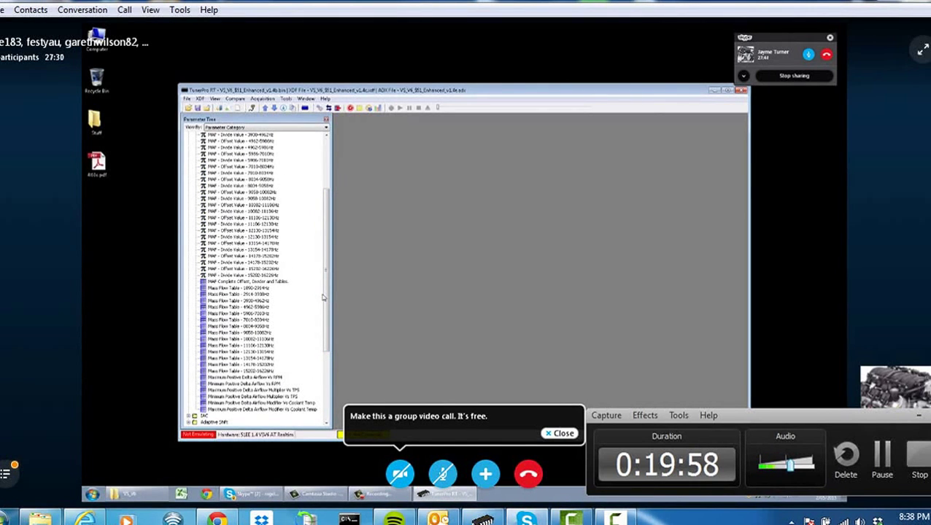
pyautogui.click(261, 289)
pyautogui.doubleClick(261, 289)
pyautogui.moveTo(329, 279); pyautogui.dragTo(323, 215)
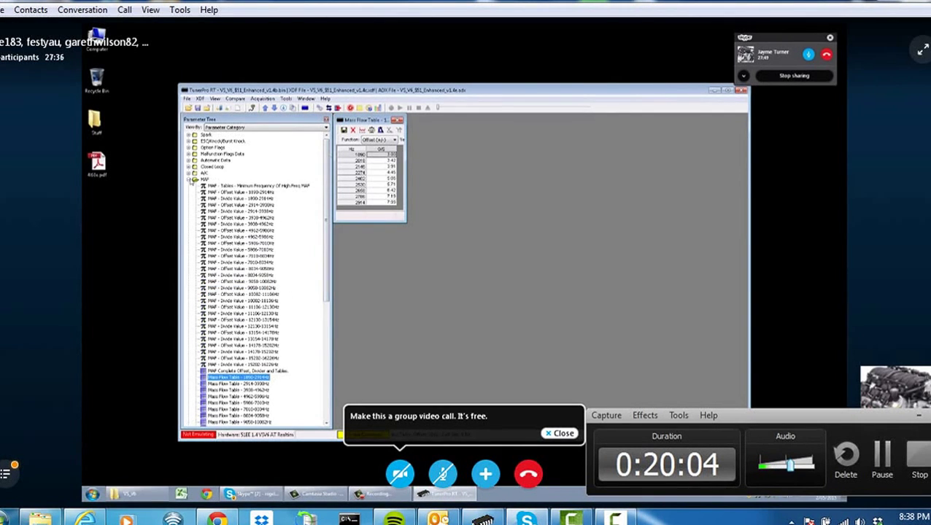
pyautogui.click(189, 179)
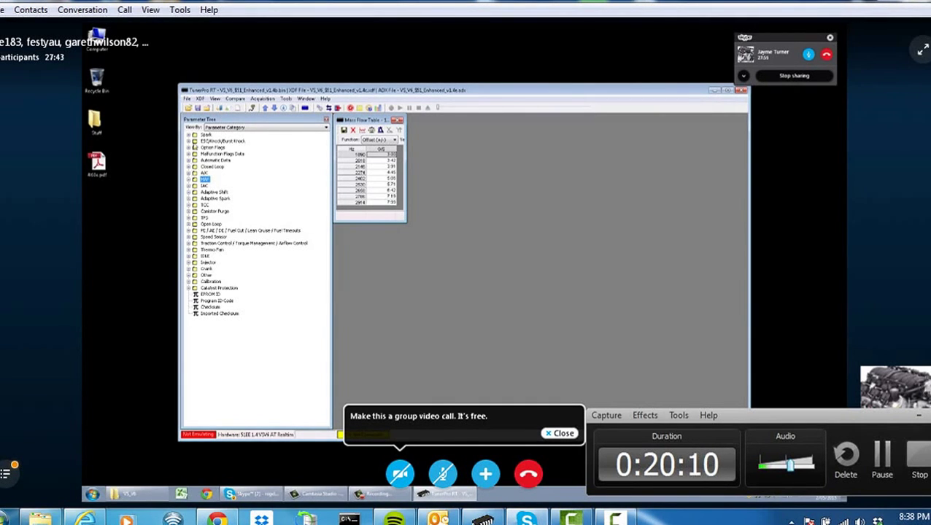
# Step: Open the Injector Flow Rate parameter from the Injector category and place its window beside the Mass Flow Table
pyautogui.click(188, 262)
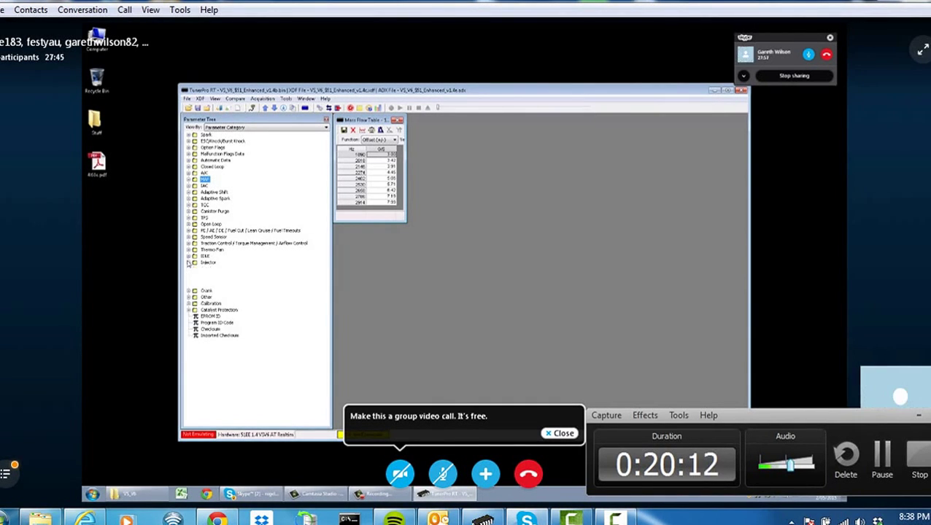
pyautogui.doubleClick(234, 269)
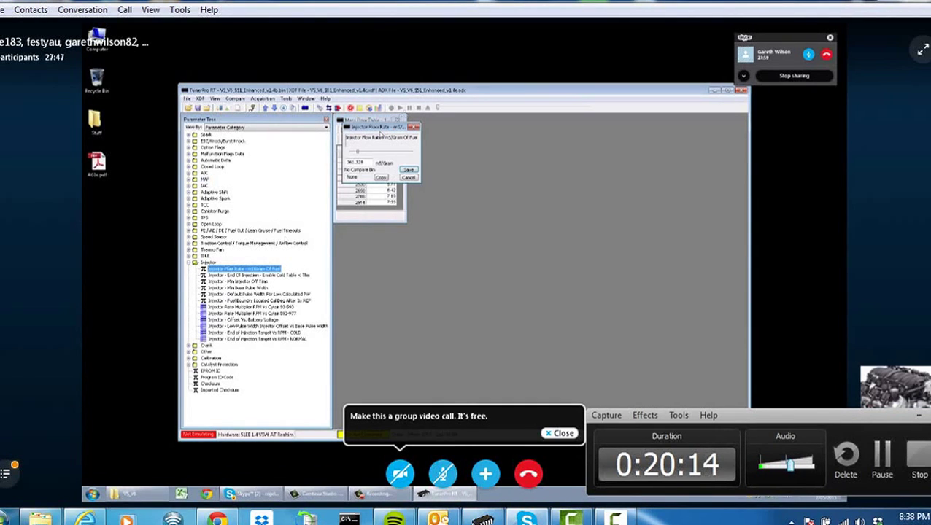
pyautogui.moveTo(382, 134); pyautogui.dragTo(477, 153)
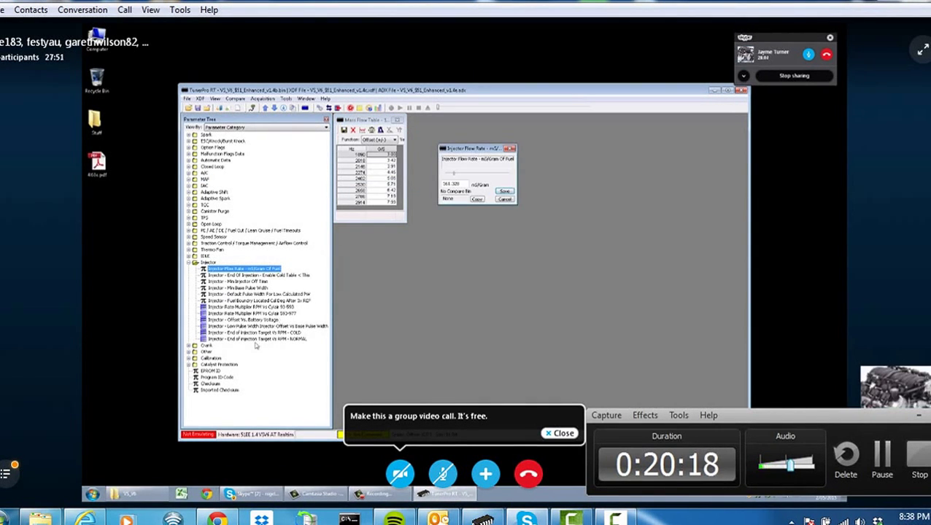
# Step: Open the Injector Rate Multiplier RPM Vs Cylair 93-593 table, place it below the other windows, and select the 3200 RPM cell at 187
pyautogui.doubleClick(263, 312)
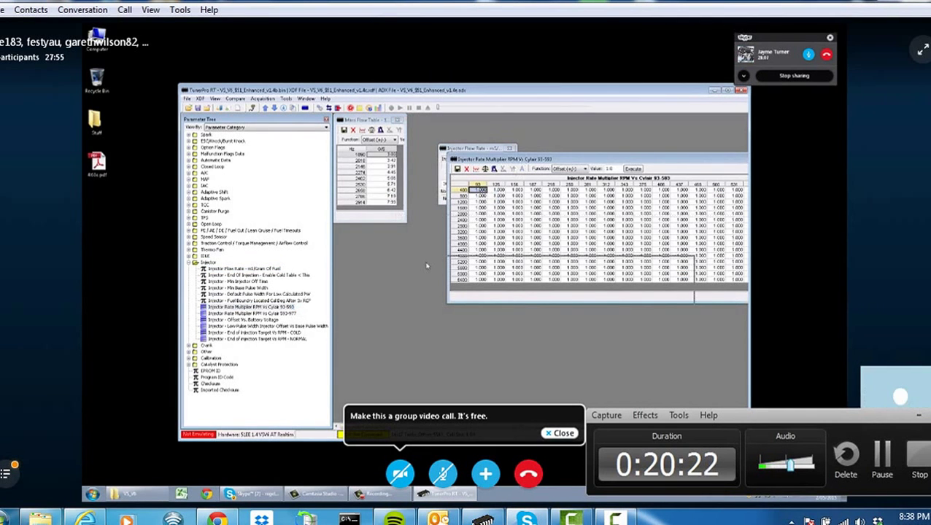
pyautogui.moveTo(521, 159); pyautogui.dragTo(421, 241)
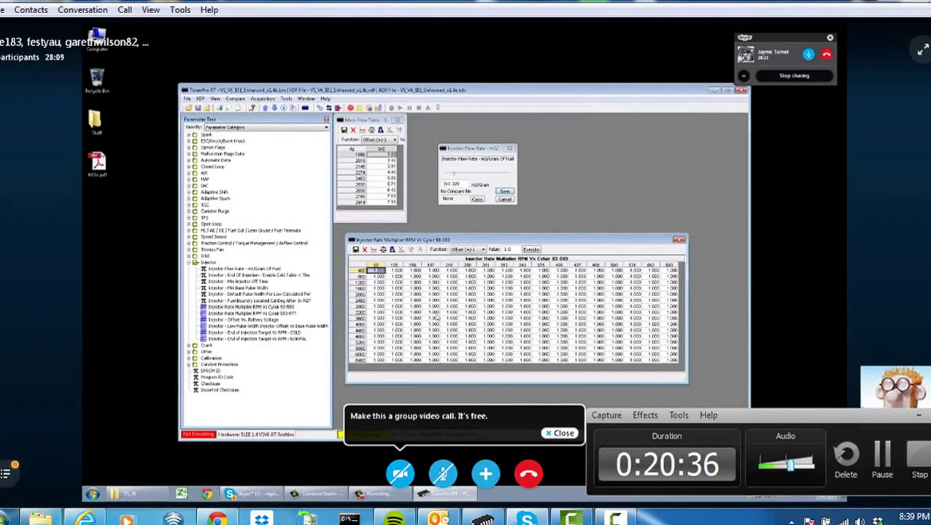
pyautogui.click(434, 313)
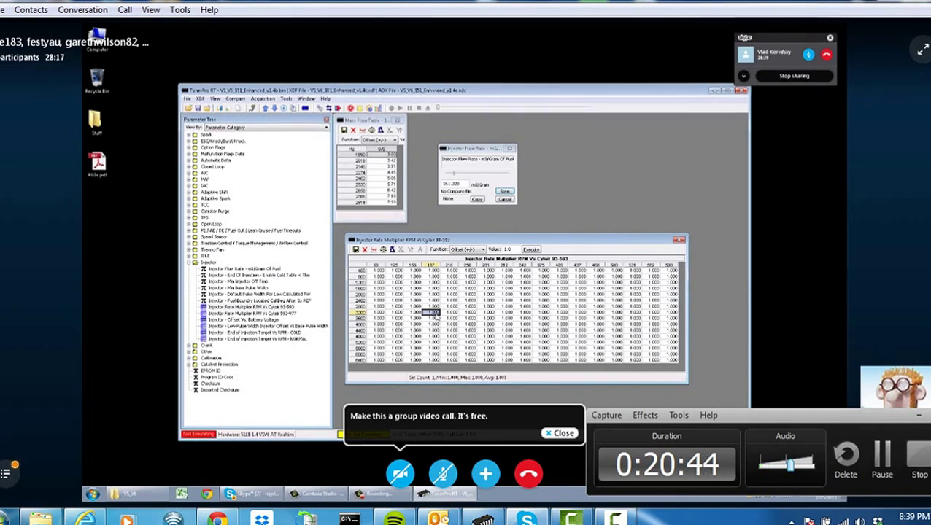
# Step: Open the Mass Flow Table for 9058-10082Hz from the MAF category and place it beside the 1890-2914Hz table
pyautogui.click(396, 189)
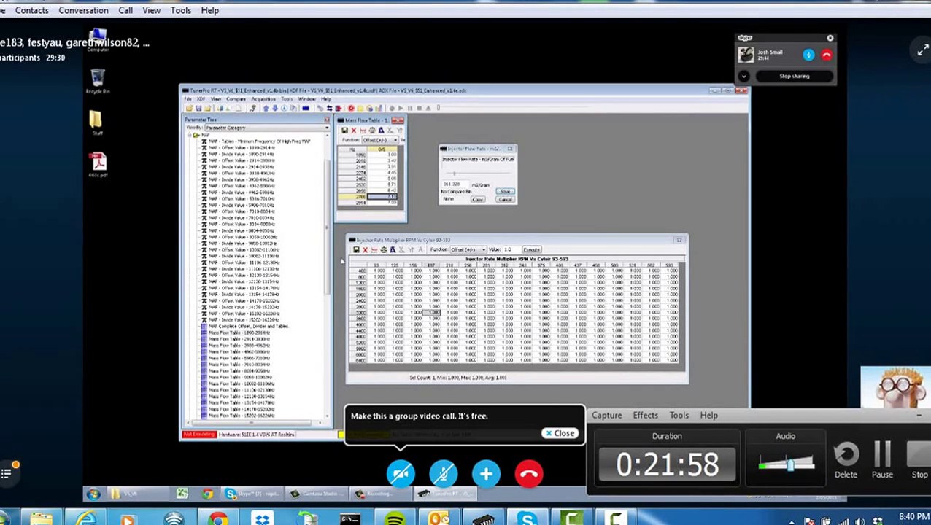
pyautogui.moveTo(326, 245); pyautogui.dragTo(324, 280)
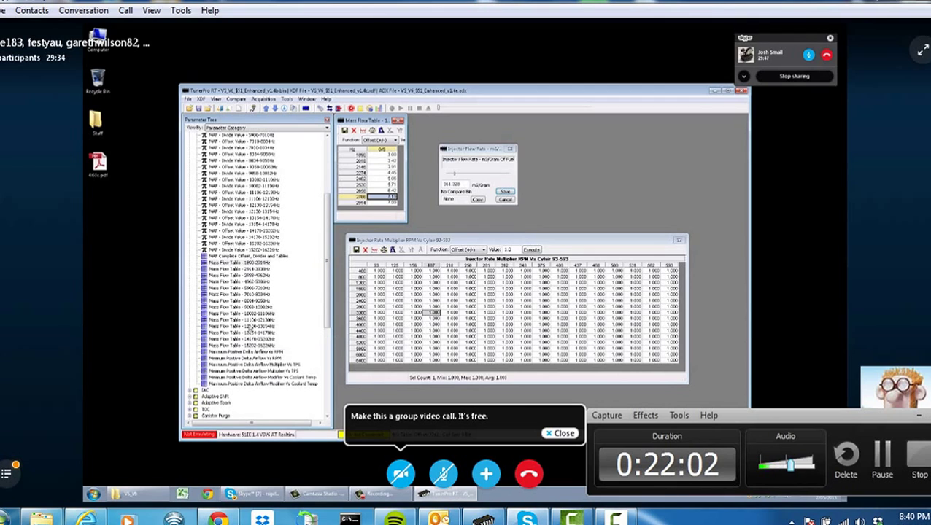
pyautogui.click(259, 313)
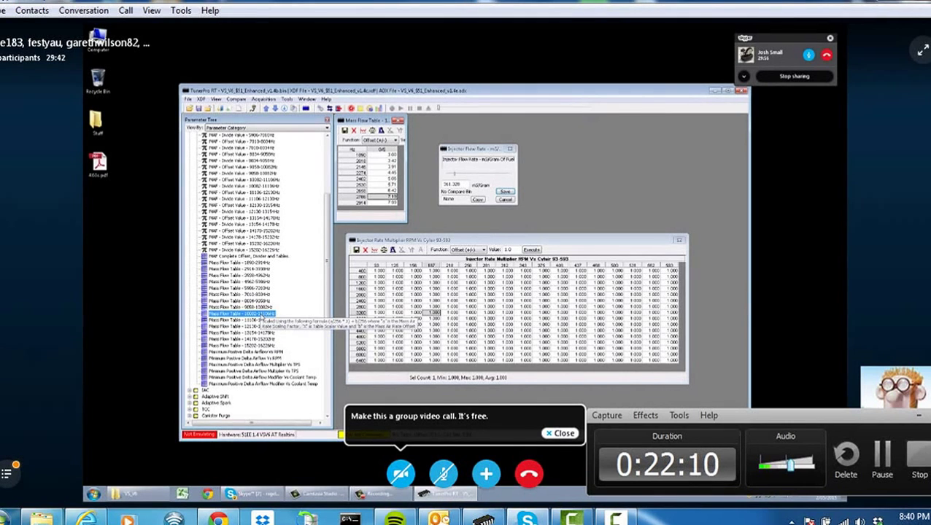
pyautogui.doubleClick(259, 308)
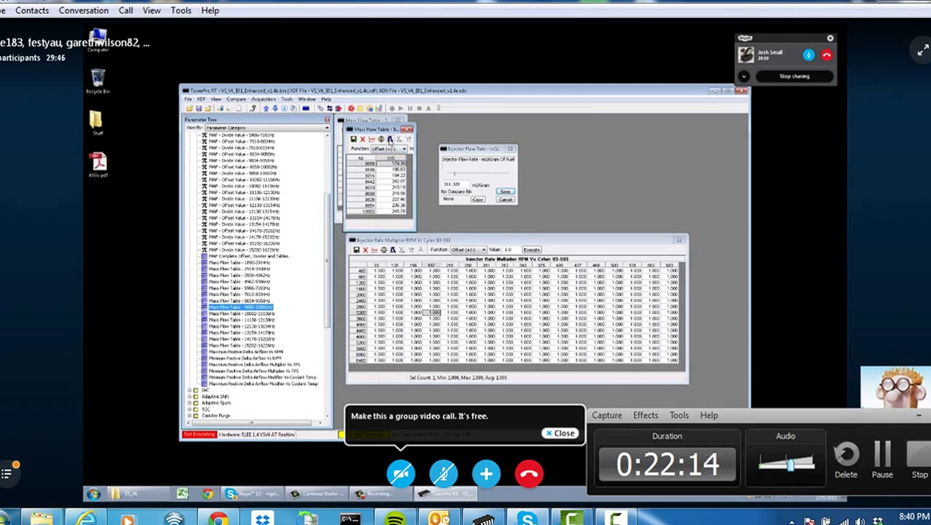
pyautogui.moveTo(379, 129); pyautogui.dragTo(397, 125)
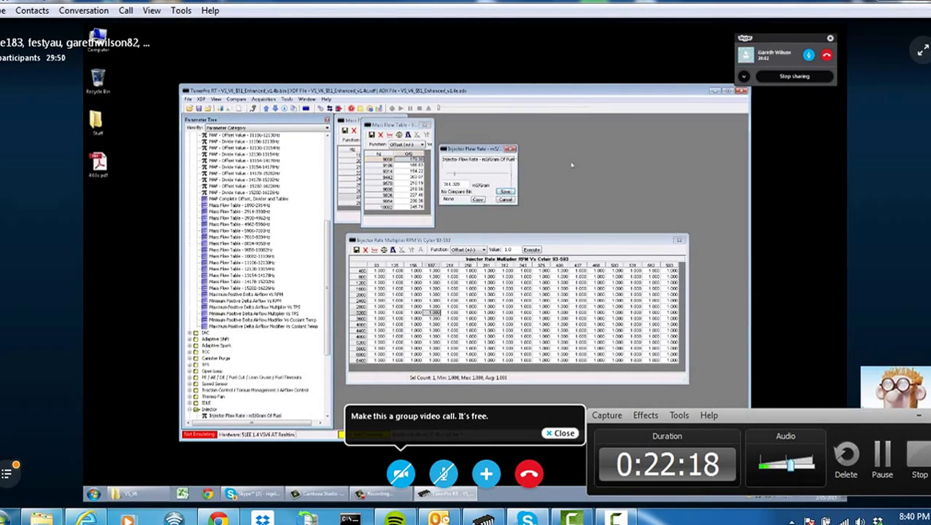
pyautogui.moveTo(496, 151); pyautogui.dragTo(642, 138)
pyautogui.moveTo(531, 161); pyautogui.dragTo(656, 151)
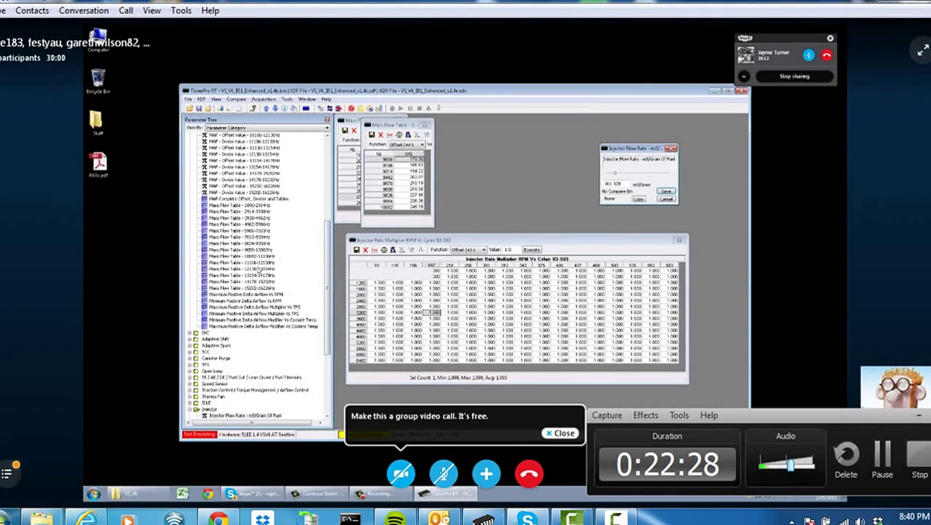
pyautogui.doubleClick(252, 257)
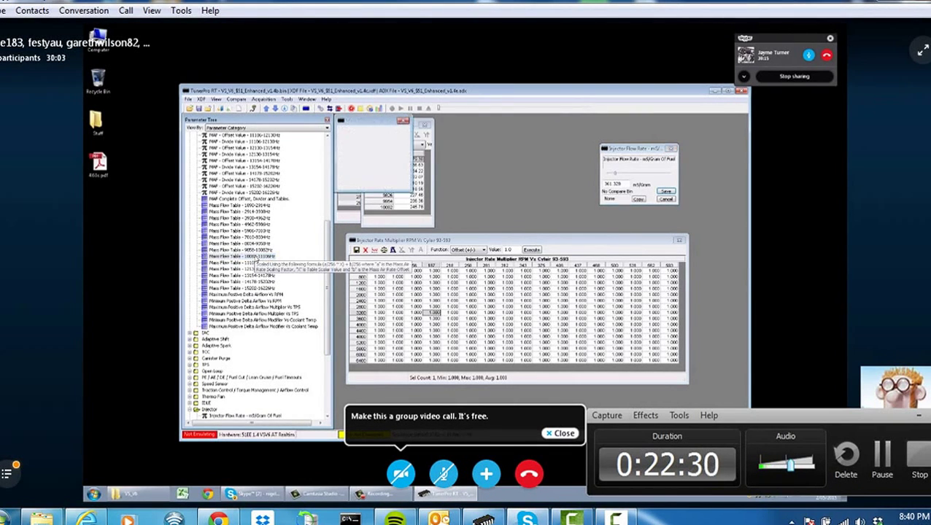
pyautogui.moveTo(631, 159); pyautogui.dragTo(472, 126)
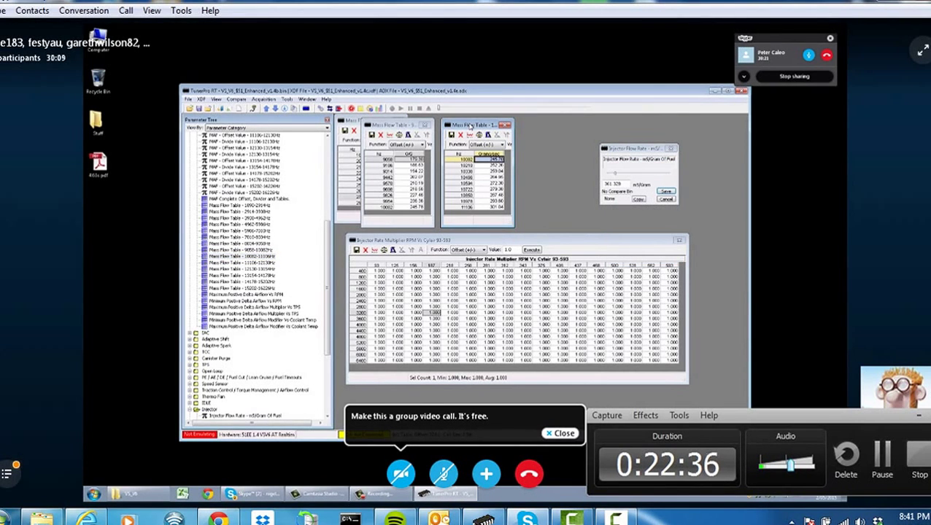
pyautogui.doubleClick(261, 289)
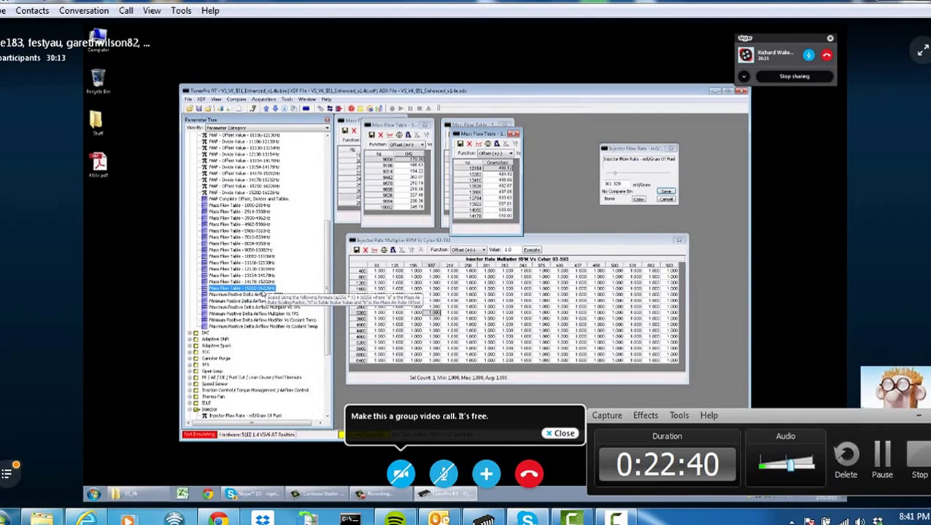
# Step: Look through the MAF offset, divide and mass flow parameters and the categories from IAC down to Injector
pyautogui.moveTo(328, 291); pyautogui.dragTo(329, 198)
pyautogui.click(190, 181)
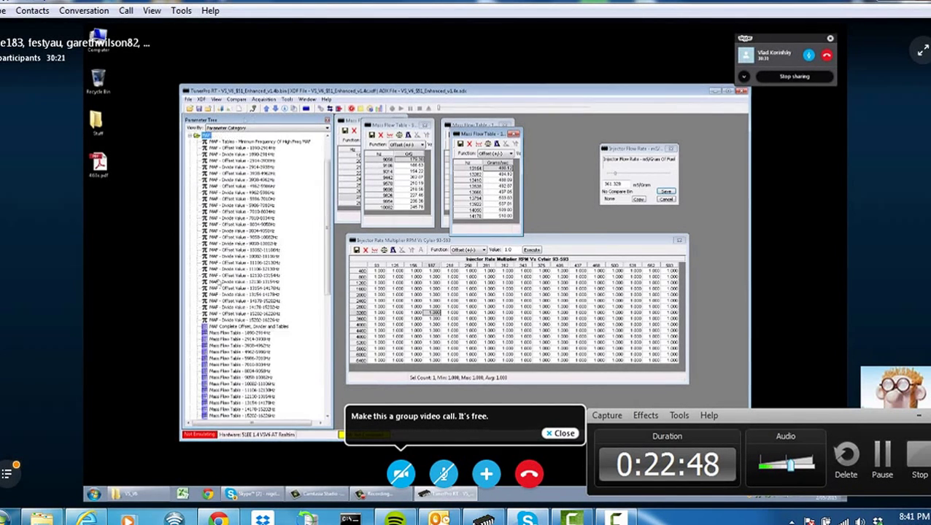
pyautogui.moveTo(325, 216); pyautogui.dragTo(327, 286)
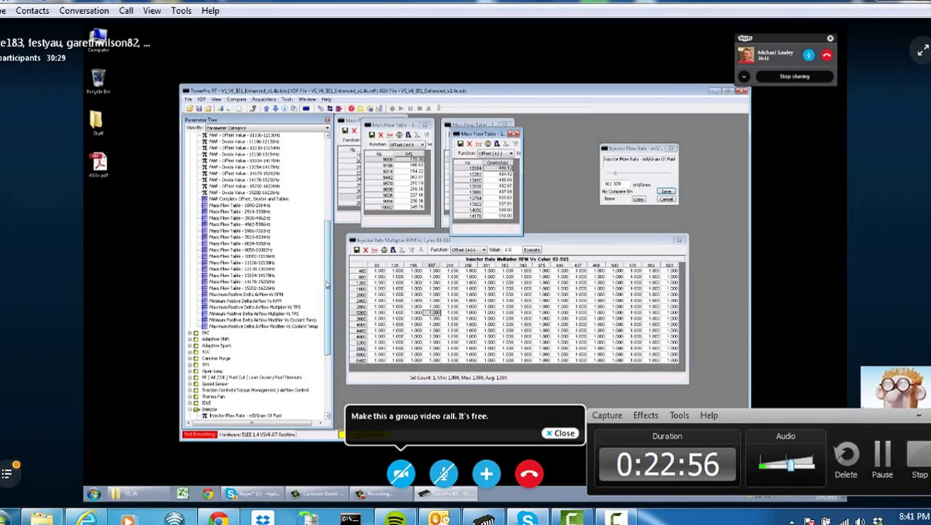
pyautogui.click(226, 340)
pyautogui.moveTo(327, 301); pyautogui.dragTo(325, 332)
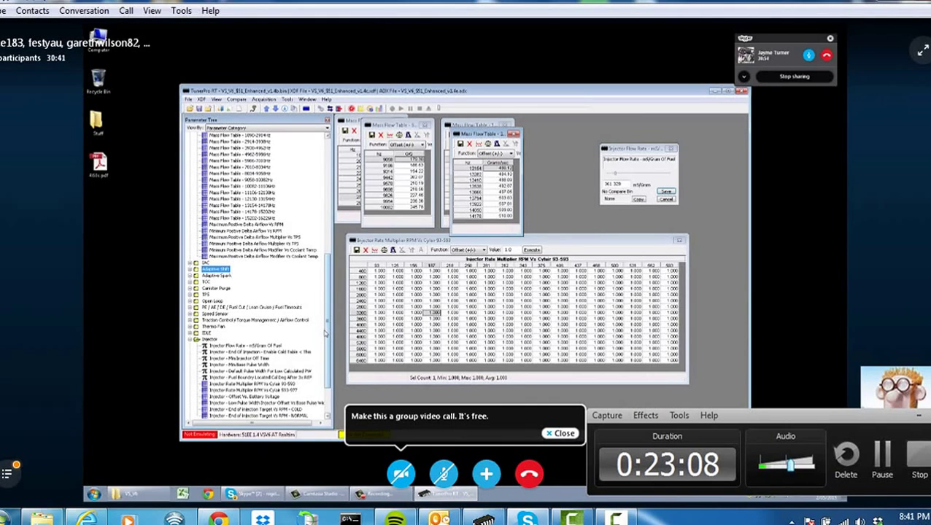
pyautogui.click(278, 321)
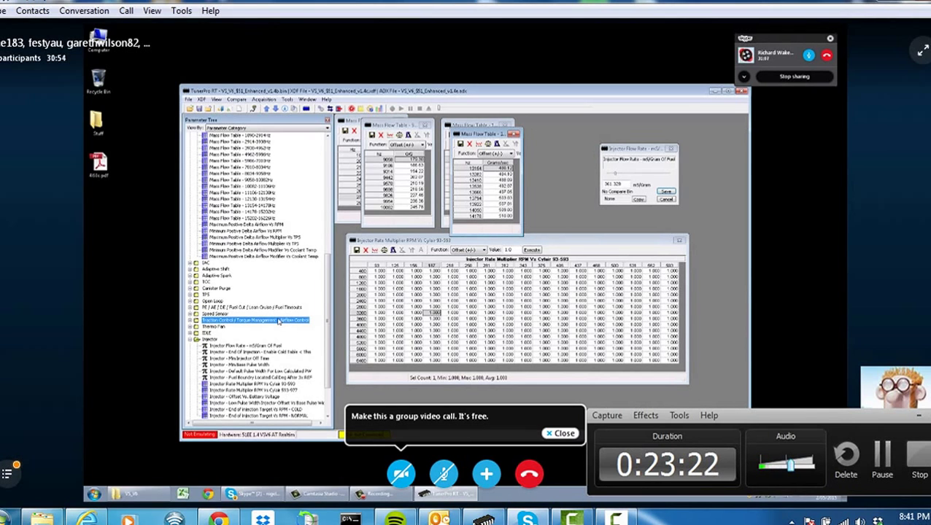
pyautogui.click(263, 175)
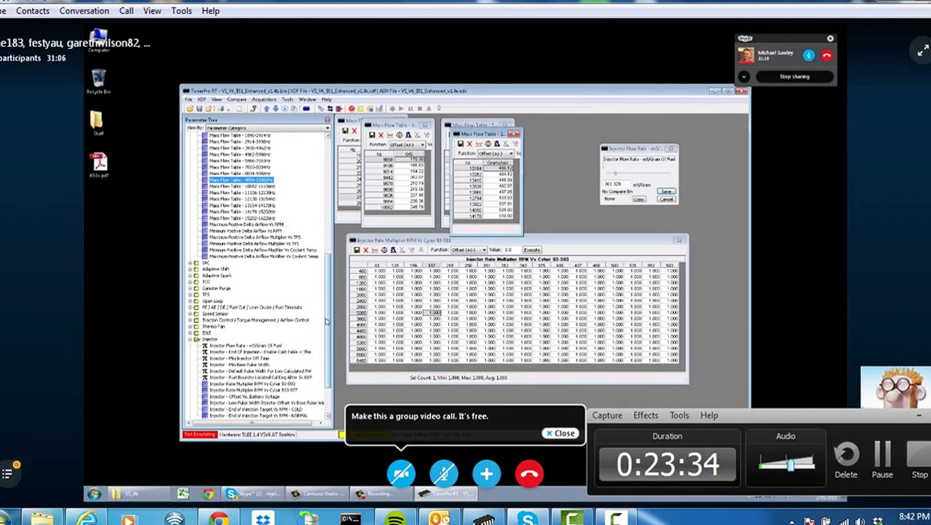
pyautogui.moveTo(330, 293); pyautogui.dragTo(323, 333)
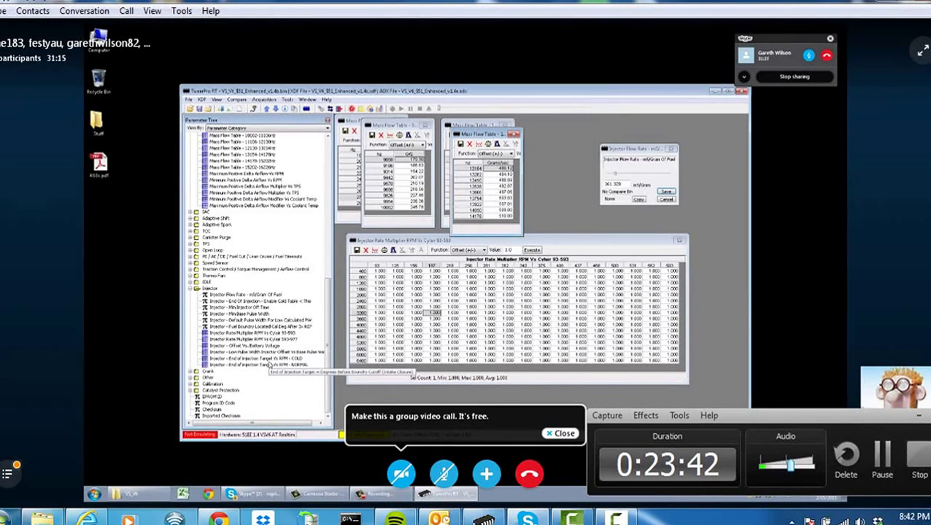
# Step: Open the Injector - End of Injection Target Vs RPM - COLD table and place it beside the mass flow tables
pyautogui.click(268, 359)
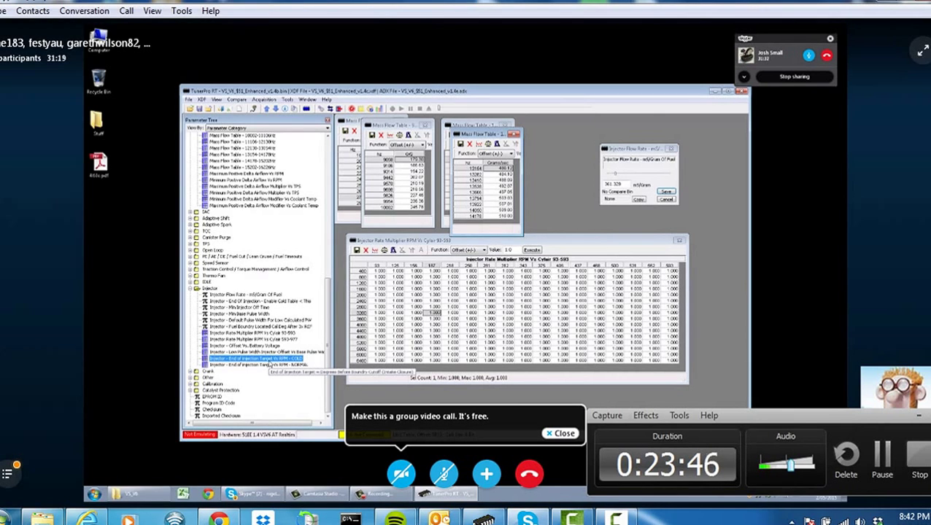
pyautogui.doubleClick(269, 361)
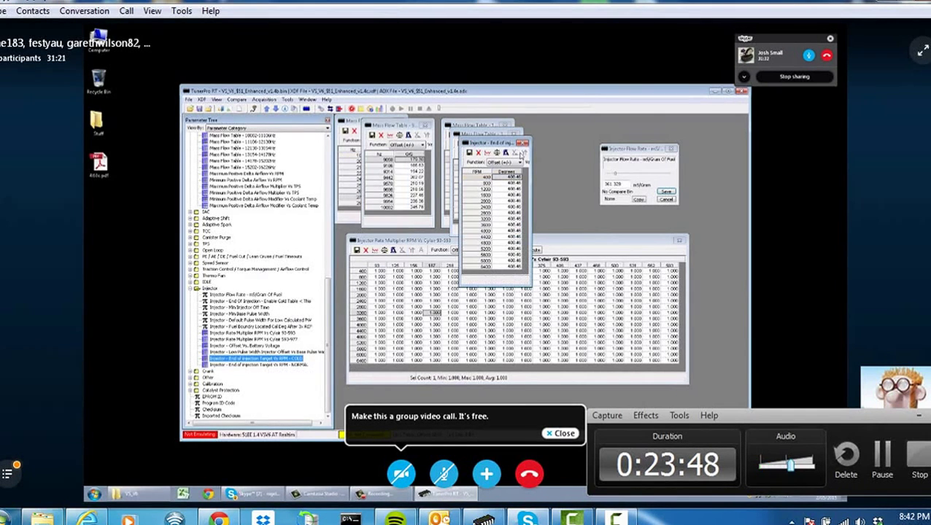
pyautogui.moveTo(495, 144); pyautogui.dragTo(611, 128)
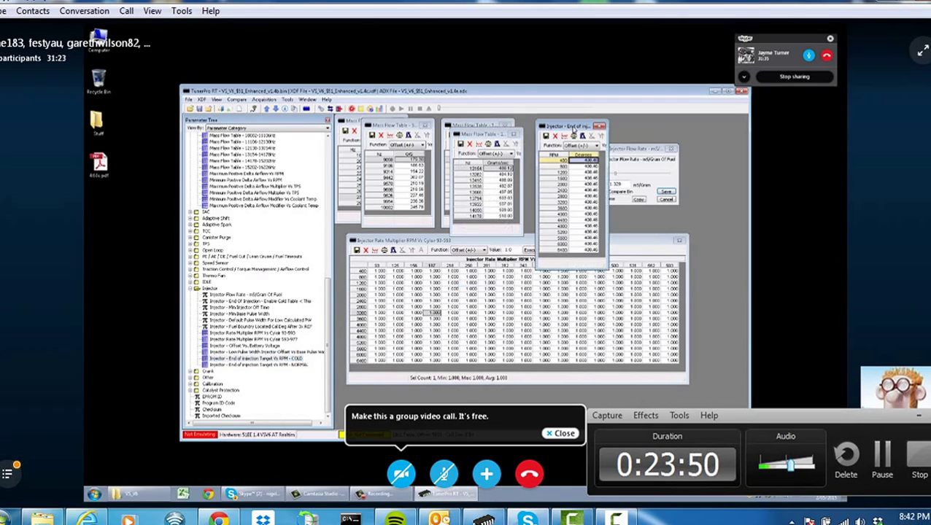
pyautogui.click(299, 358)
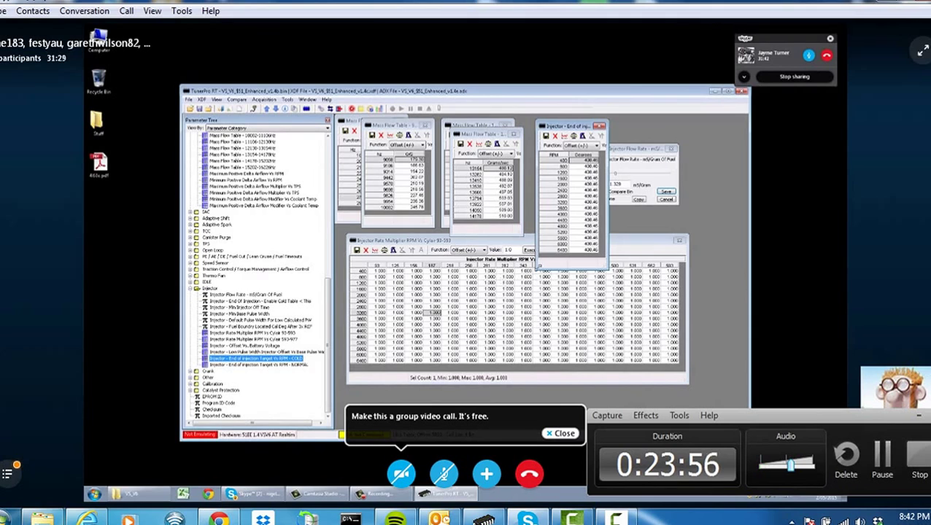
# Step: Minimize TunerPro RT and open EOI Calculator.xls from the Current Enhanced folder on the desktop
pyautogui.click(715, 91)
pyautogui.doubleClick(581, 292)
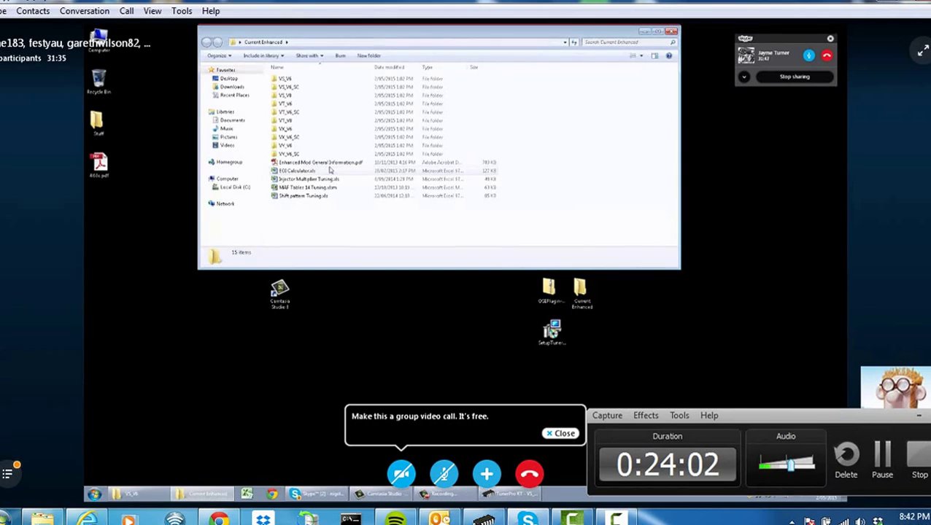
pyautogui.doubleClick(329, 170)
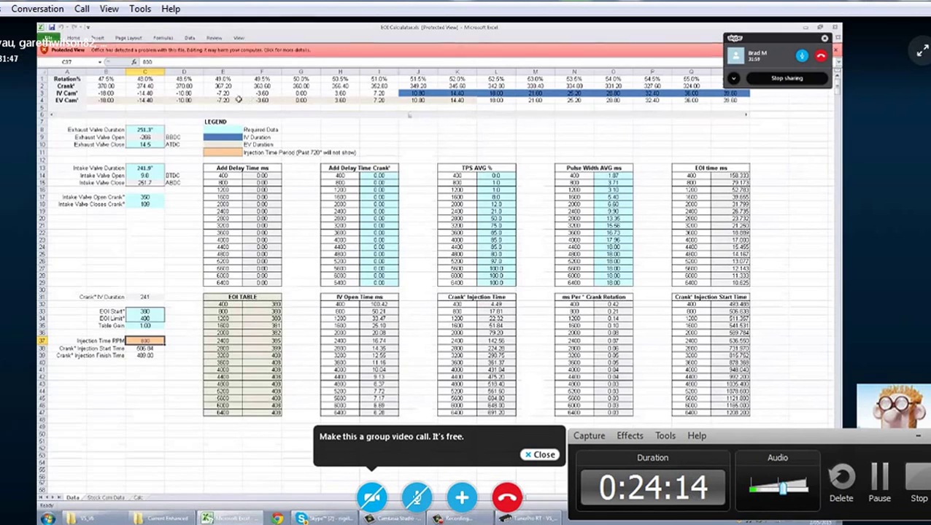
# Step: Examine the EOI calculator's IV Cam row, intake valve duration and EOI TABLE values
pyautogui.keyDown('ctrl'); pyautogui.click(53, 117); pyautogui.keyUp('ctrl')
pyautogui.click(56, 129)
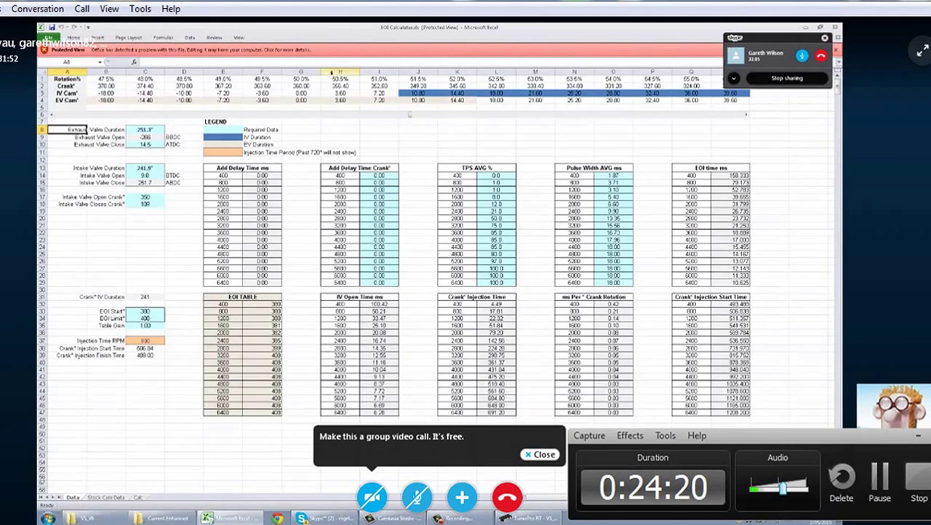
pyautogui.click(416, 94)
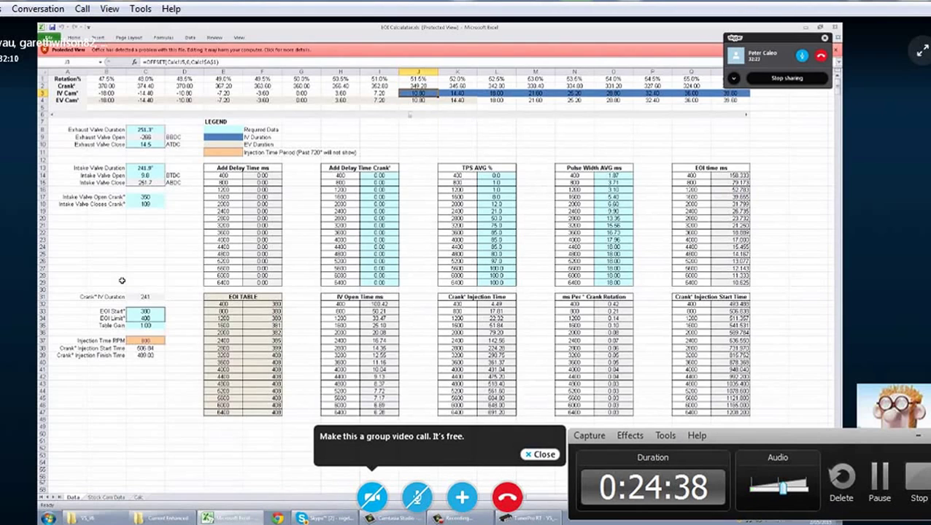
pyautogui.click(146, 169)
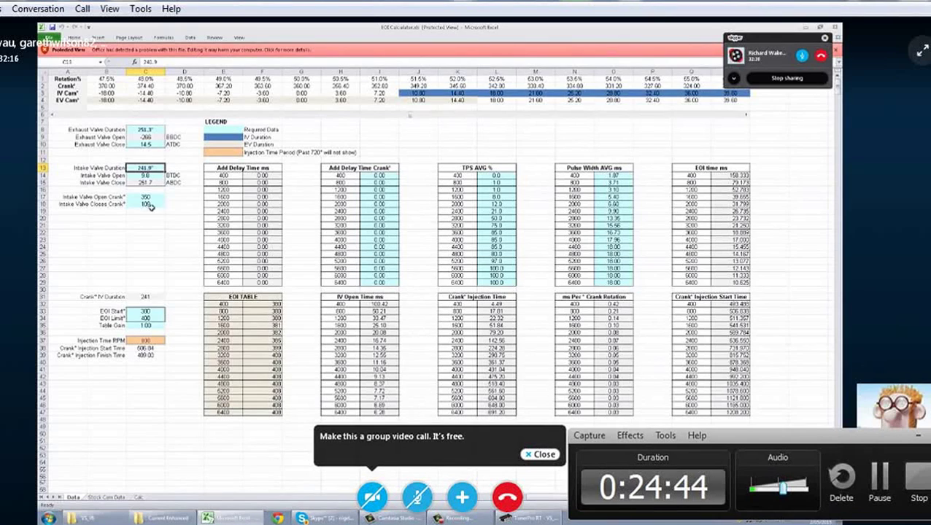
pyautogui.moveTo(263, 319)
pyautogui.mouseDown()
pyautogui.moveTo(265, 407)
pyautogui.moveTo(264, 303)
pyautogui.mouseUp()
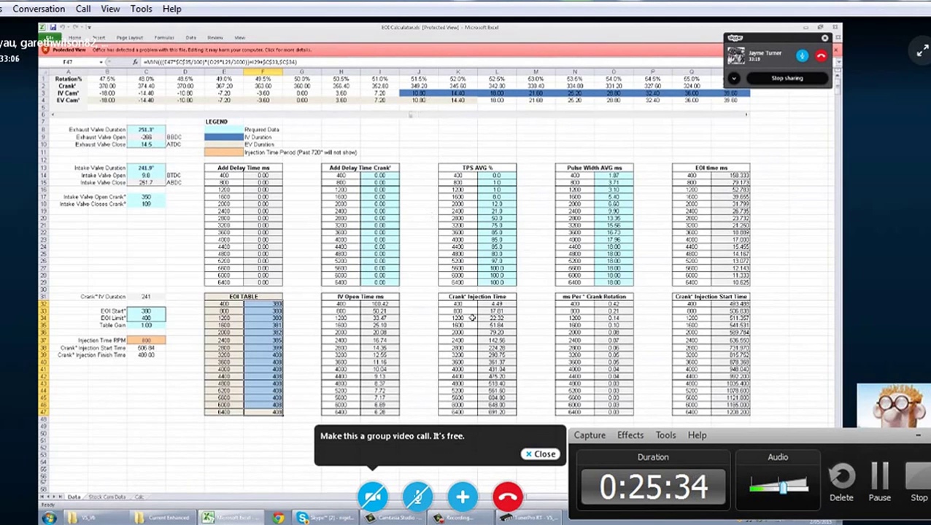
pyautogui.click(380, 433)
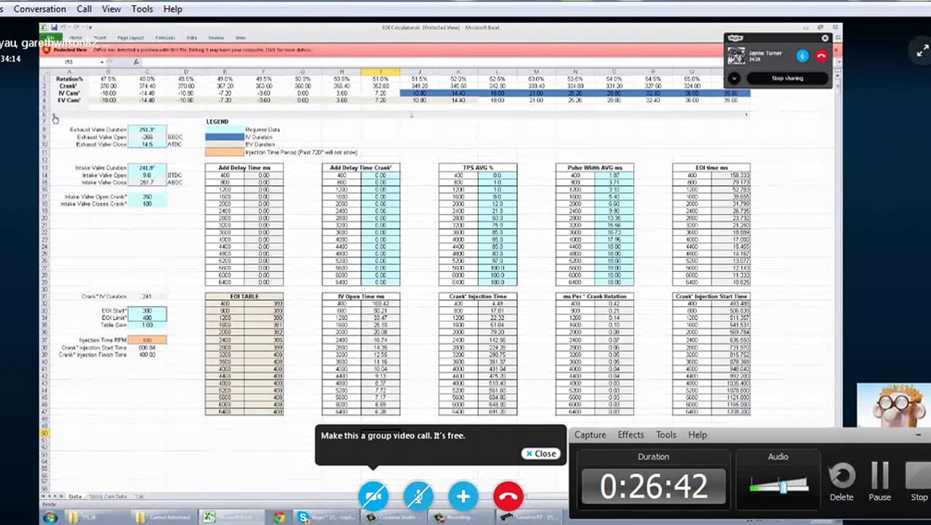
pyautogui.click(270, 370)
pyautogui.click(275, 312)
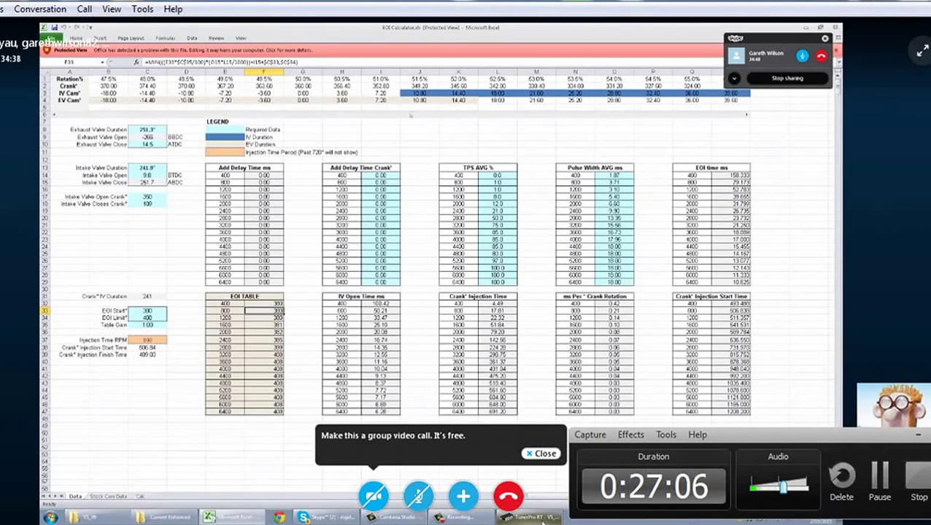
# Step: Switch to TunerPro RT and close all open parameter windows
pyautogui.click(541, 517)
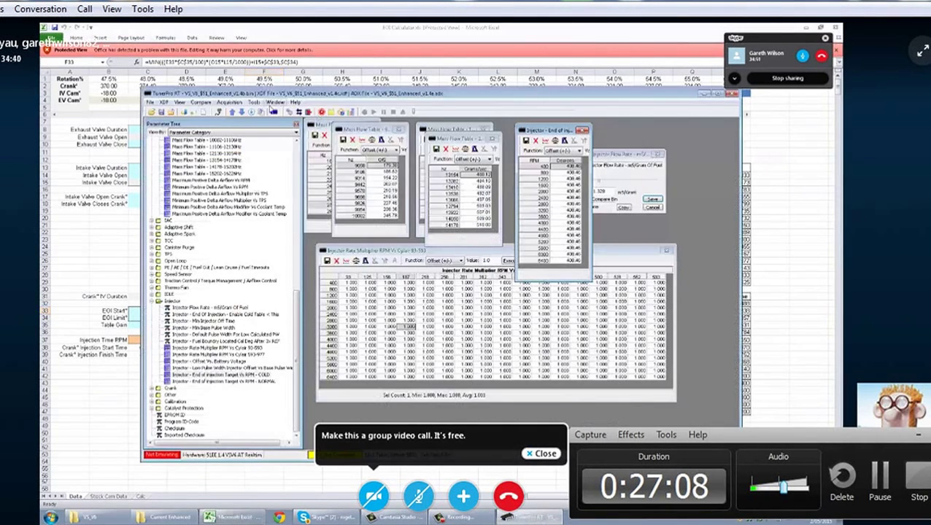
pyautogui.click(274, 104)
pyautogui.click(281, 132)
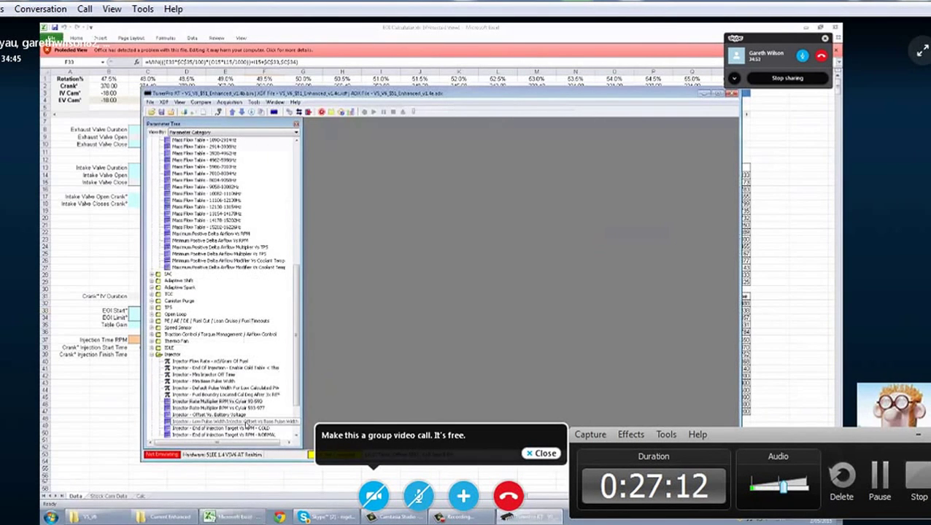
# Step: Open the COLD and NORMAL End of Injection Target Vs RPM tables and arrange them side by side
pyautogui.doubleClick(246, 428)
pyautogui.doubleClick(246, 435)
pyautogui.moveTo(351, 134); pyautogui.dragTo(457, 162)
pyautogui.moveTo(345, 124); pyautogui.dragTo(371, 161)
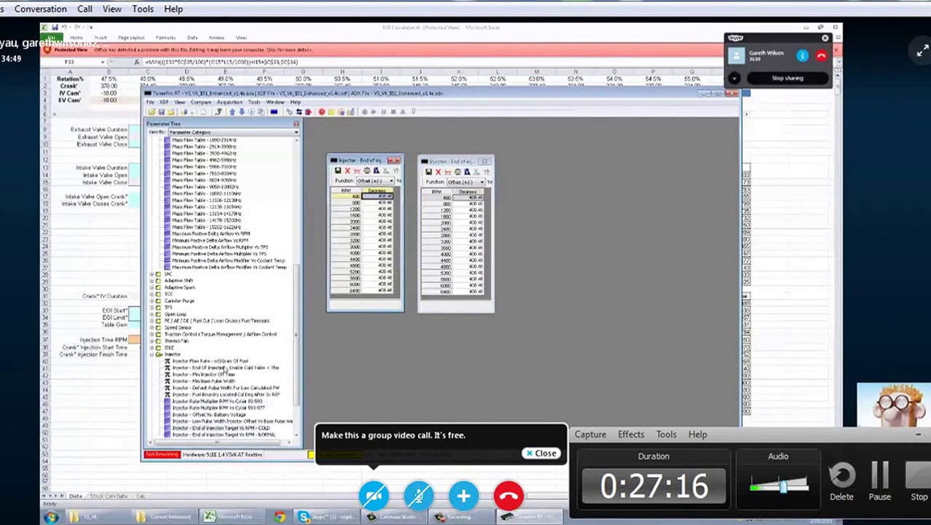
# Step: Open the Injector - End Of Injection - Enable Cold Table < This parameter and place its window below the two target tables
pyautogui.doubleClick(226, 368)
pyautogui.moveTo(397, 349); pyautogui.dragTo(424, 350)
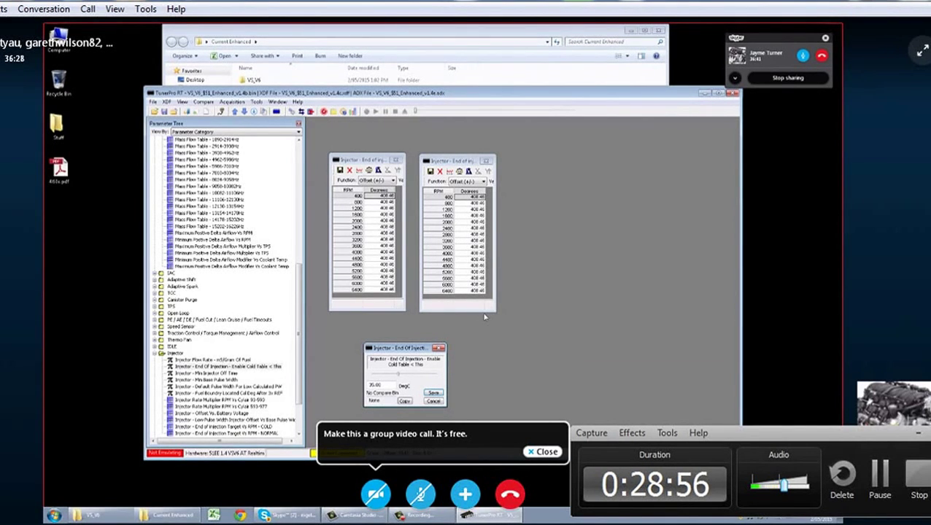
pyautogui.moveTo(402, 351); pyautogui.dragTo(412, 323)
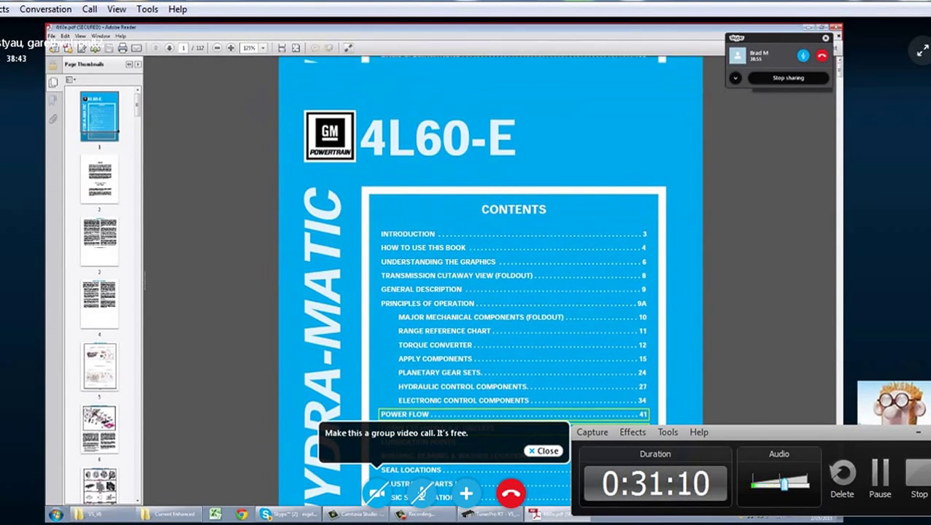
# Step: Page through the Hydra-matic 4L60-E guide from the contents and preface to the transmission cutaway view
pyautogui.press('pagedown')
pyautogui.press('pagedown')
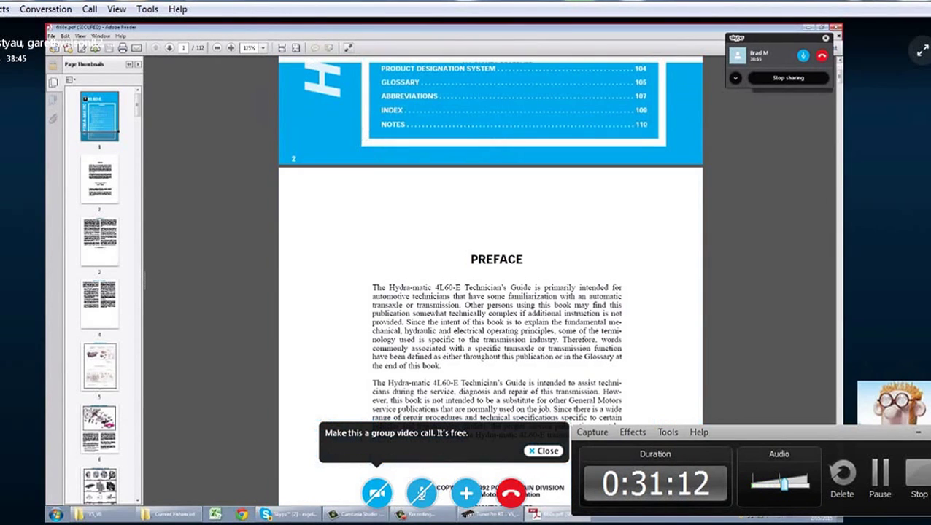
pyautogui.press('pagedown')
pyautogui.press('pagedown')
pyautogui.press('pagedown')
pyautogui.press('pagedown')
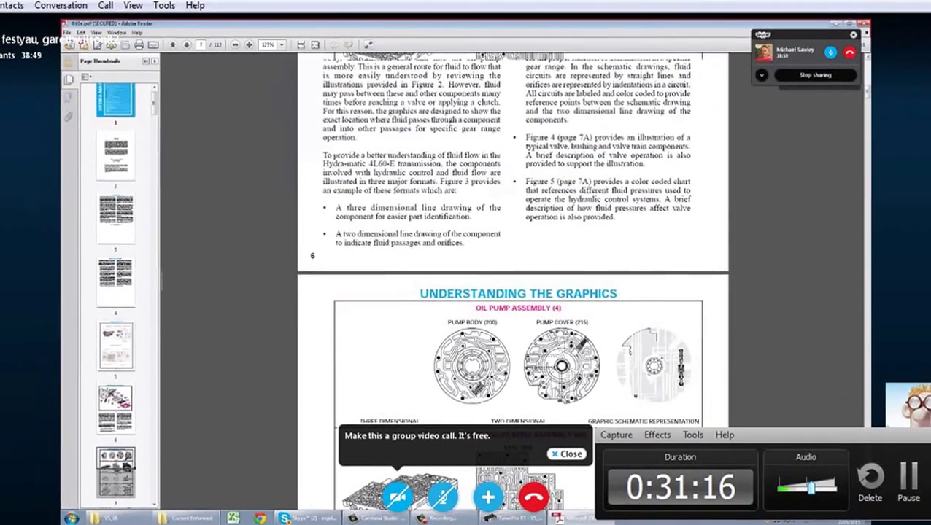
pyautogui.press('pagedown')
pyautogui.press('pagedown')
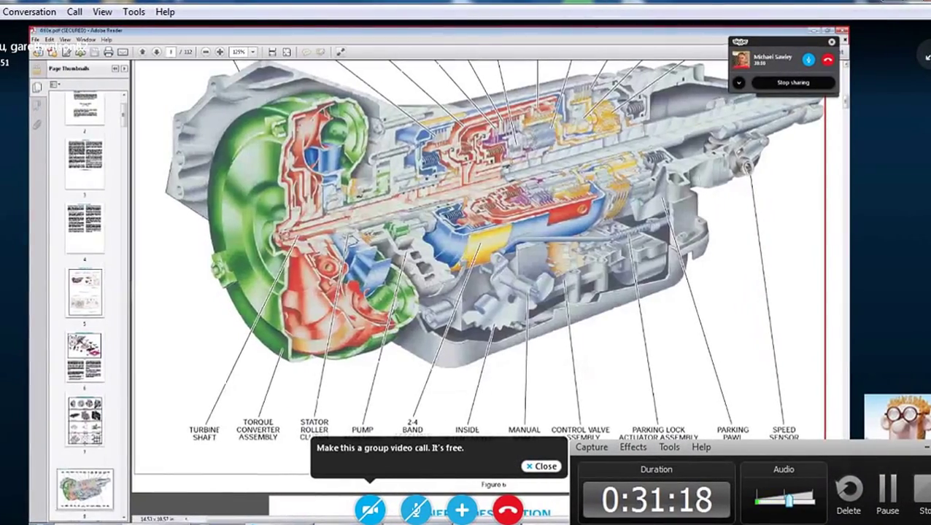
# Step: Look through the guide's range reference chart, lo roller clutch, lo and reverse clutch and planetary gear set pages
pyautogui.press('pagedown')
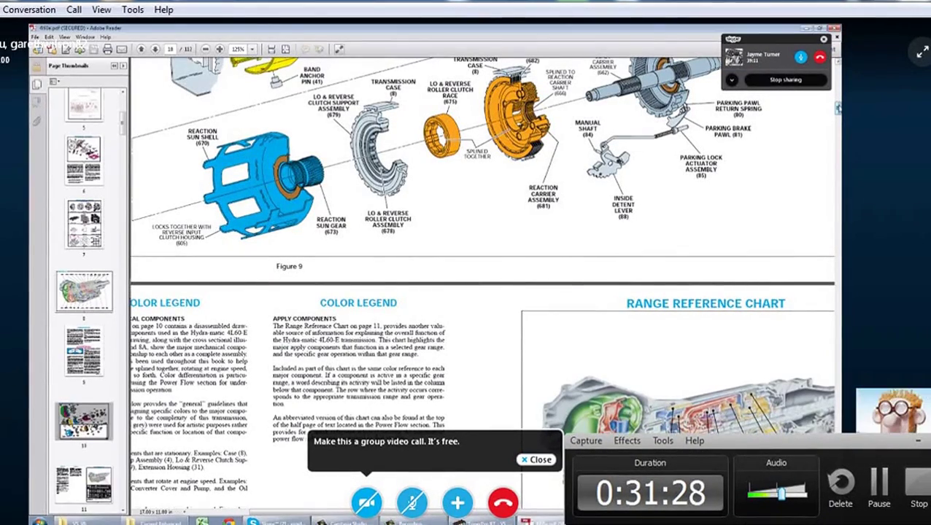
pyautogui.press('pagedown')
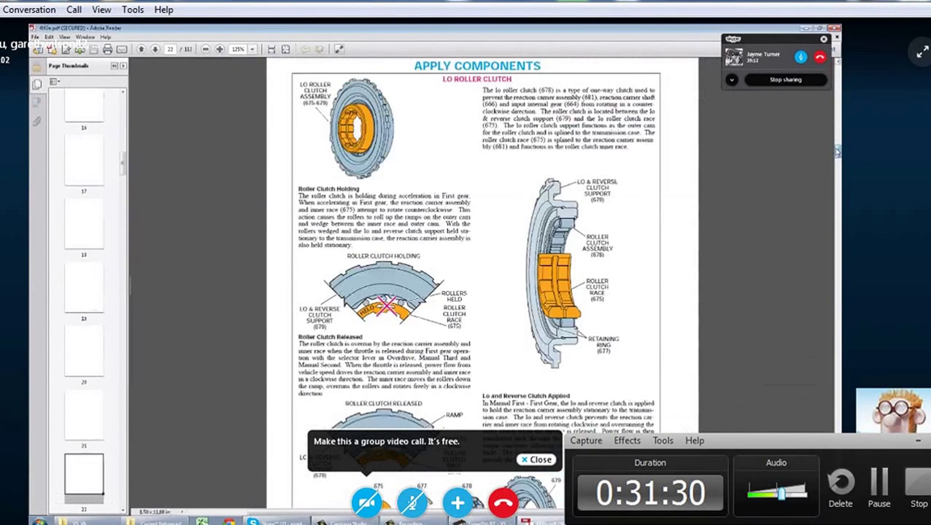
pyautogui.scroll(-5, 482, 263)
pyautogui.press('pagedown')
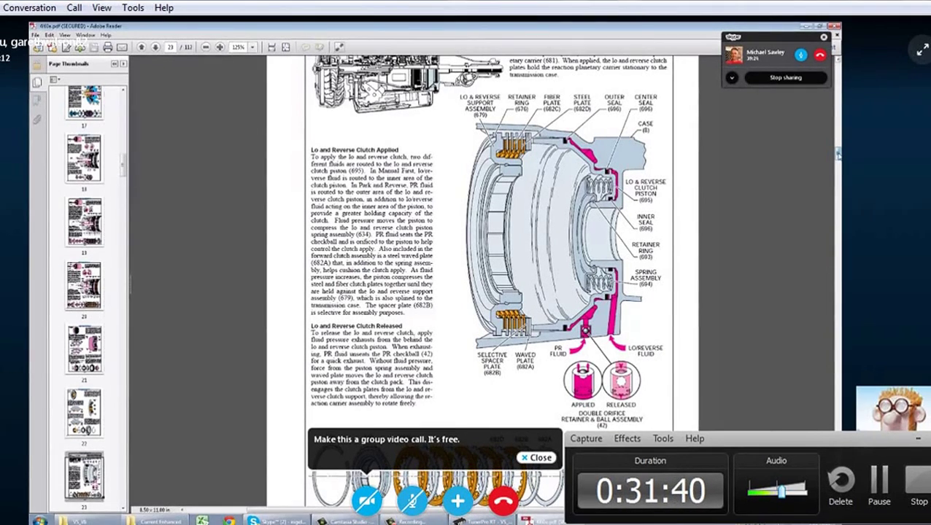
pyautogui.scroll(-5, 481, 277)
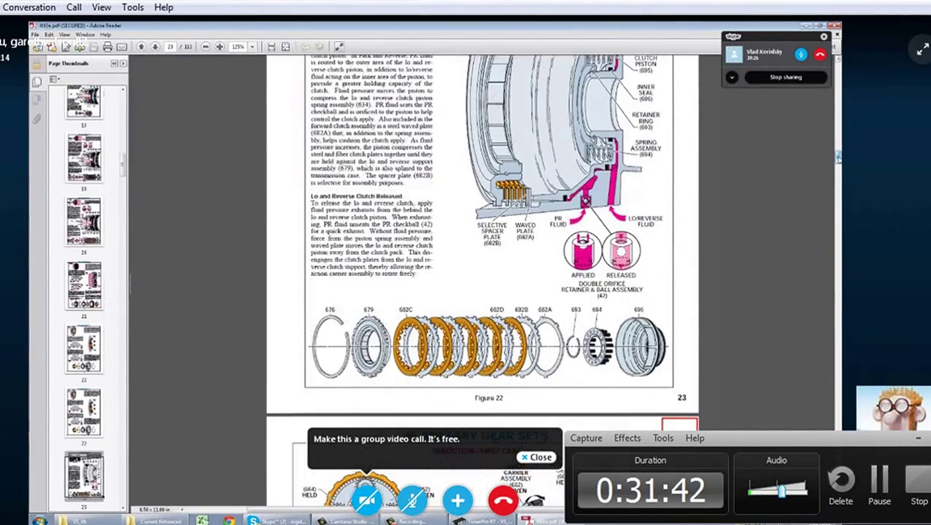
pyautogui.scroll(-5, 481, 277)
pyautogui.scroll(-3, 482, 277)
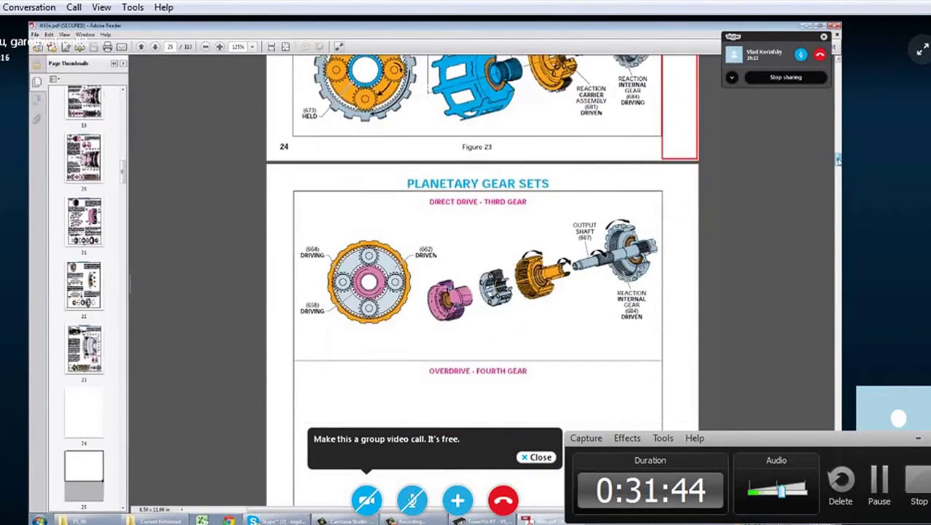
# Step: Look through the guide's third and fourth gear planetary pages and the hydraulic control components pages up to pressure regulation
pyautogui.scroll(-3, 481, 277)
pyautogui.scroll(-10, 482, 277)
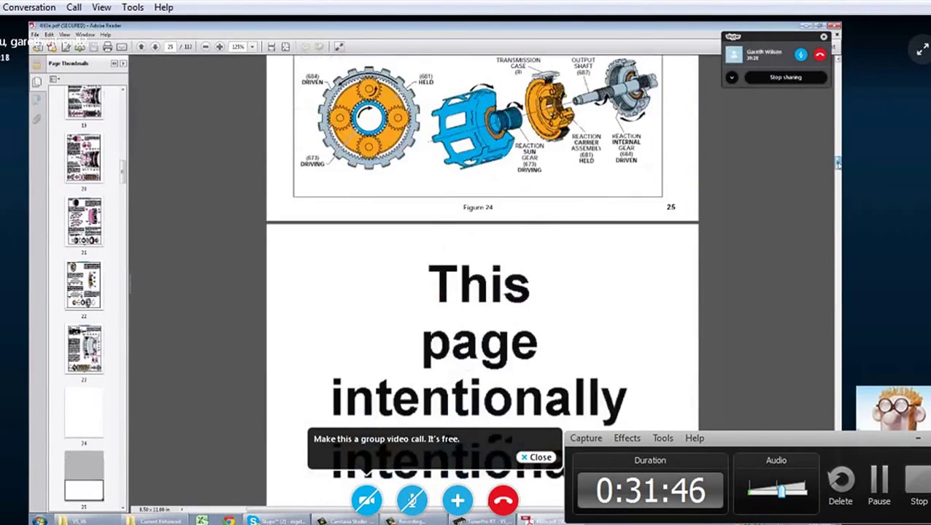
pyautogui.scroll(-3, 766, 218)
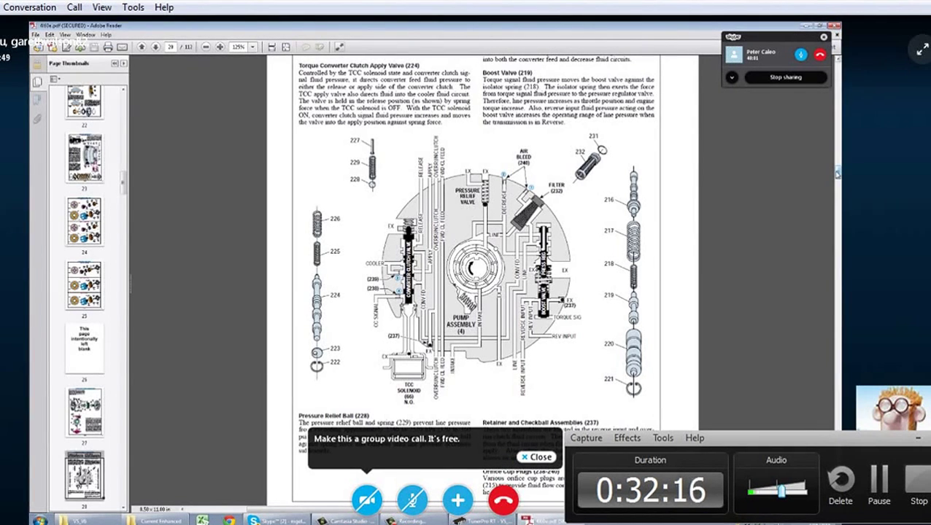
pyautogui.scroll(-3, 481, 277)
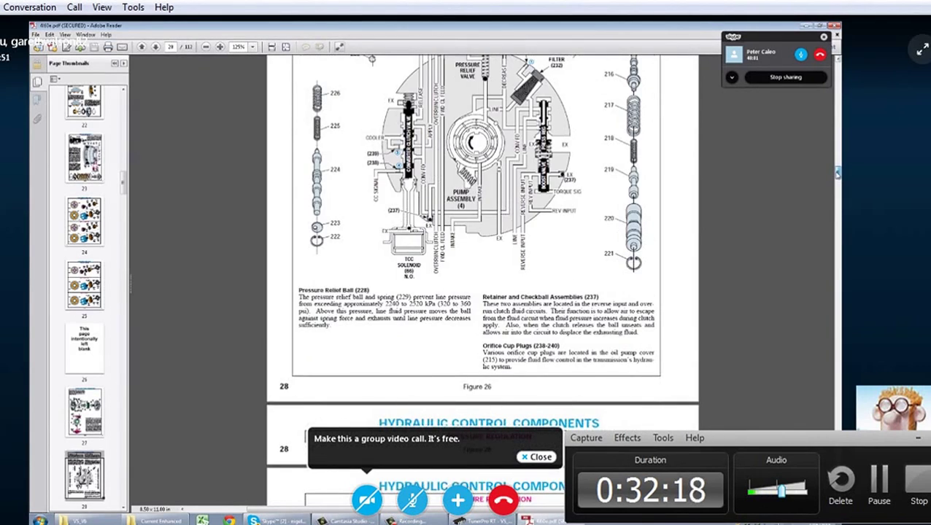
pyautogui.scroll(-2, 481, 277)
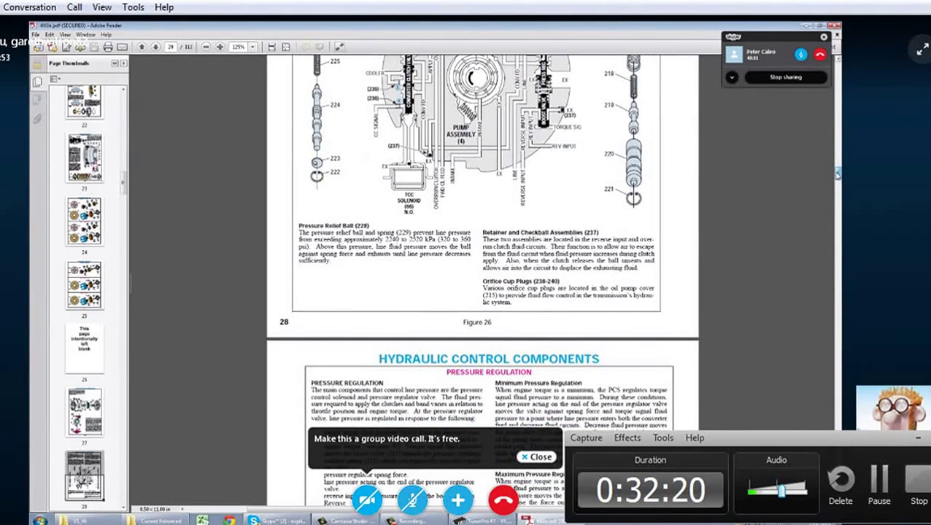
pyautogui.scroll(-9, 481, 277)
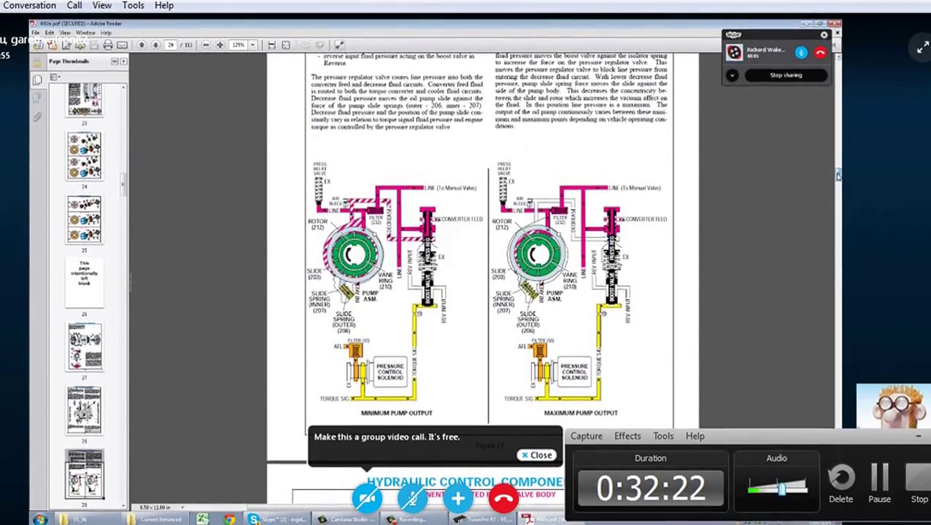
# Step: Skip ahead in the guide to the Park - Engine Running pages and view the power flow cutaway
pyautogui.scroll(-20, 481, 277)
pyautogui.scroll(-15, 481, 278)
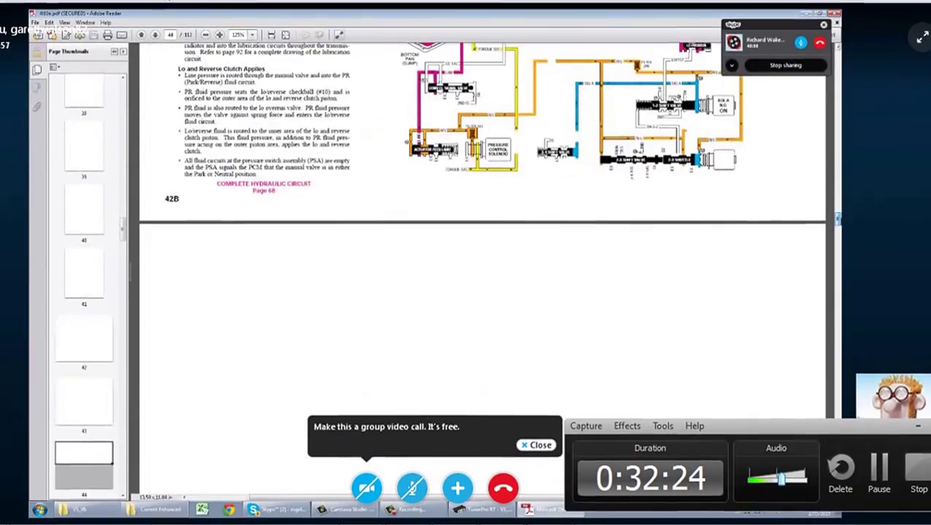
pyautogui.scroll(1, 481, 277)
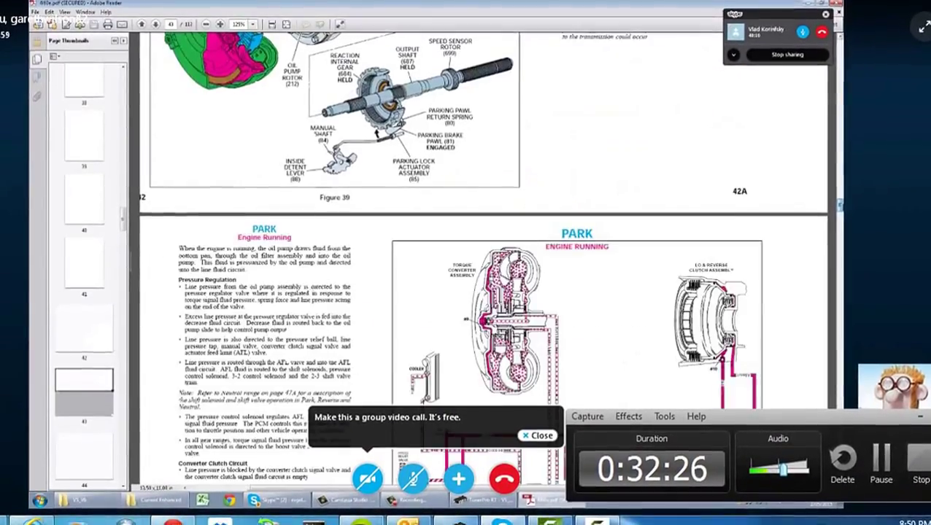
pyautogui.scroll(3, 481, 277)
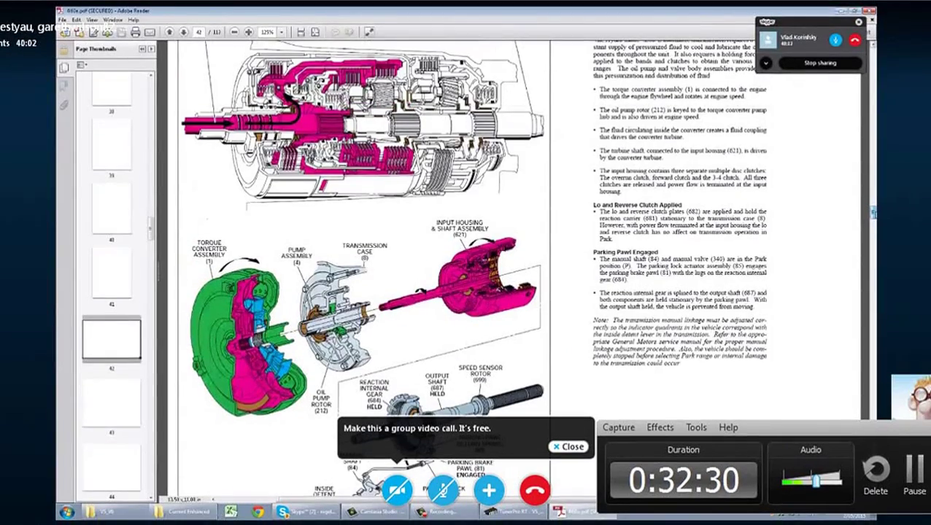
pyautogui.scroll(3, 364, 277)
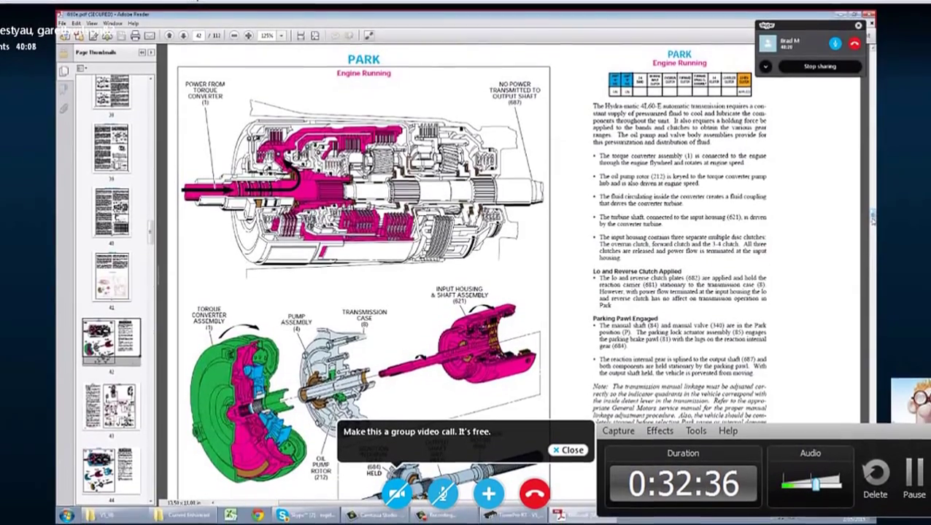
# Step: Examine the Reverse power flow and Reverse Input Clutch text, view the converter clutch hydraulic page 56B, and close the guide
pyautogui.scroll(-15, 872, 211)
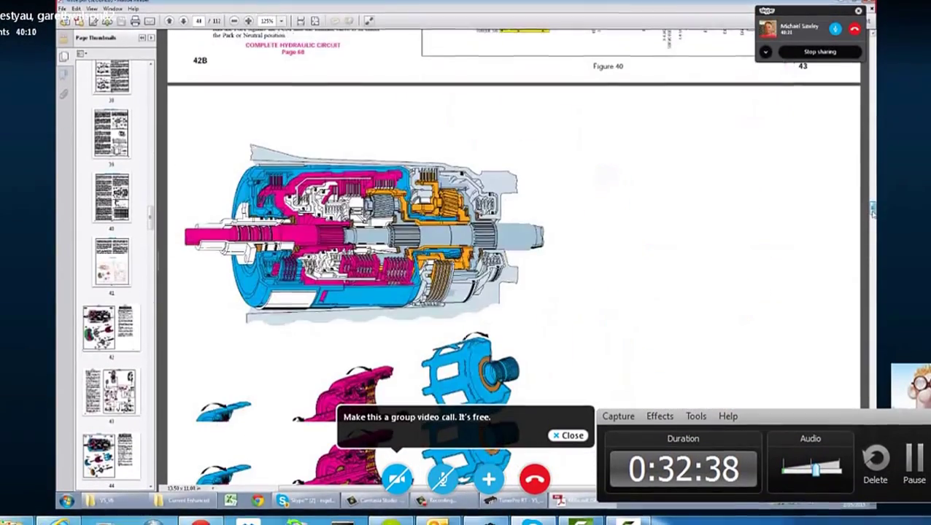
pyautogui.scroll(-6, 872, 207)
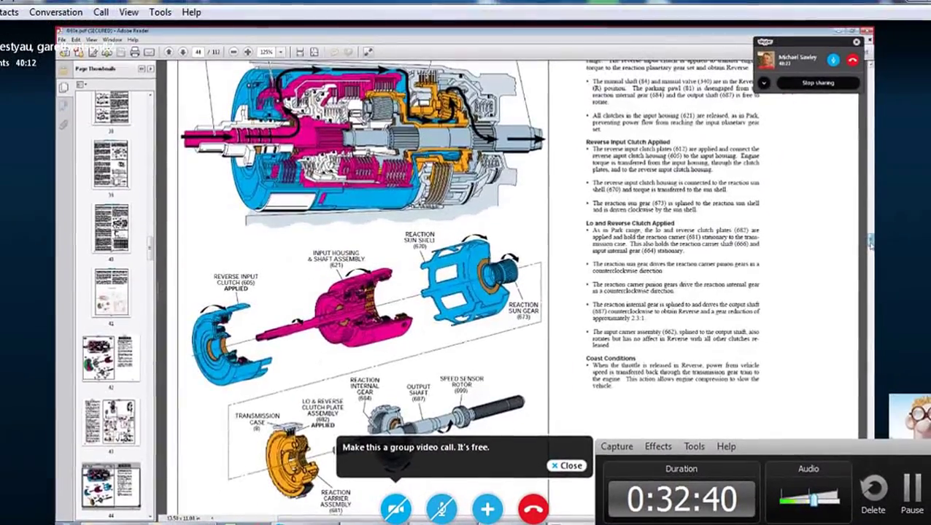
pyautogui.moveTo(860, 242); pyautogui.dragTo(860, 243)
pyautogui.moveTo(621, 153); pyautogui.dragTo(642, 200)
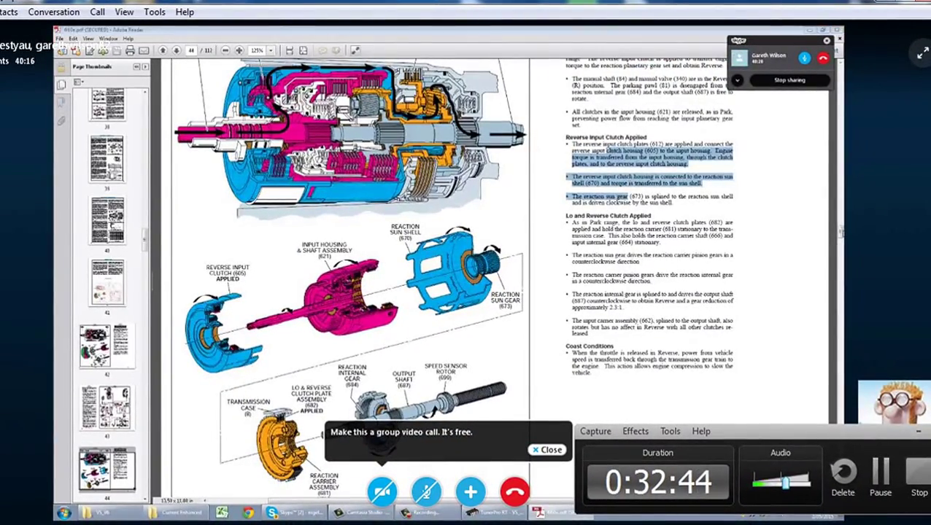
pyautogui.moveTo(840, 230); pyautogui.dragTo(840, 277)
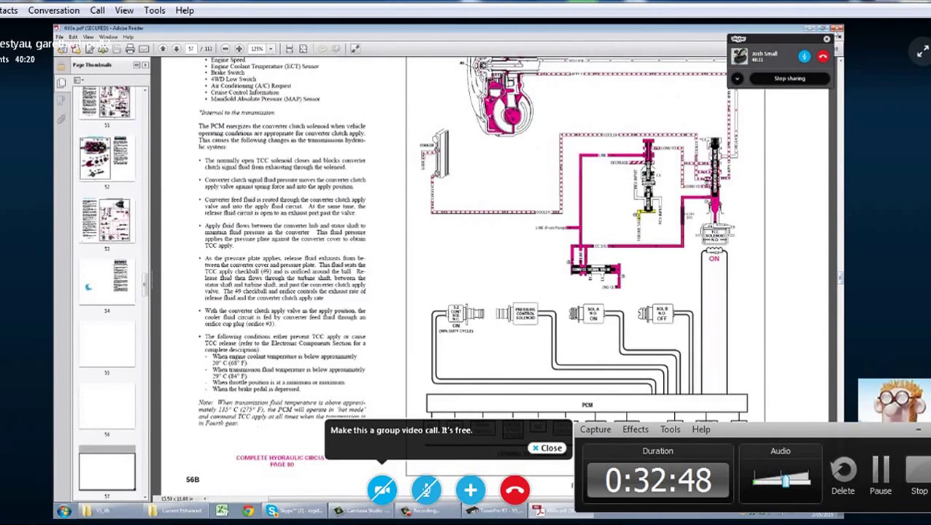
pyautogui.click(836, 29)
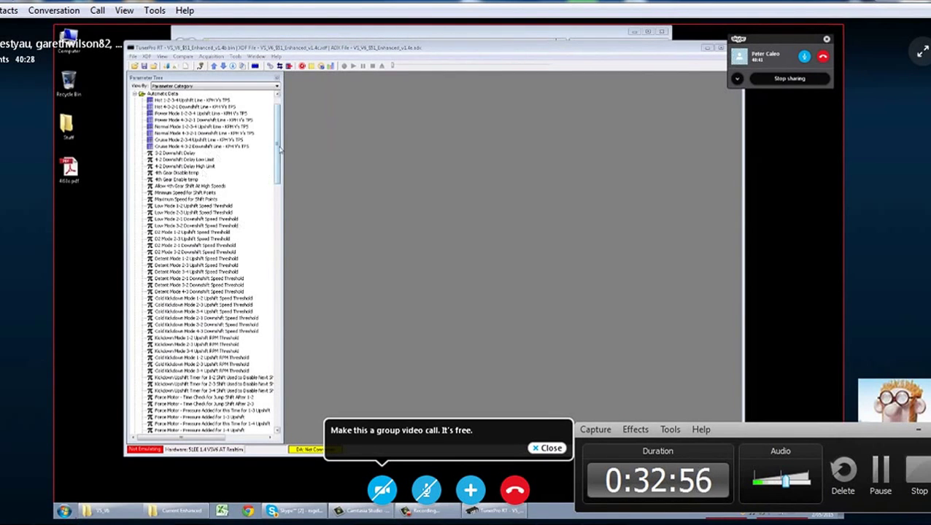
# Step: Open the Force Motor parameters Pressure Added for 1-2 Upshift and 1-2 Upshift Pressure MOD Time Limit, placing them side by side
pyautogui.moveTo(280, 149); pyautogui.dragTo(280, 219)
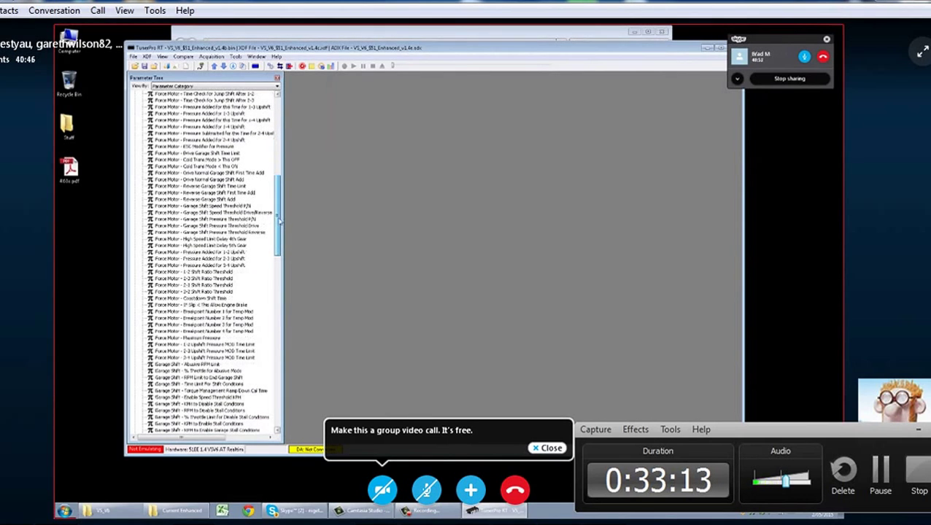
pyautogui.click(217, 252)
pyautogui.doubleClick(217, 252)
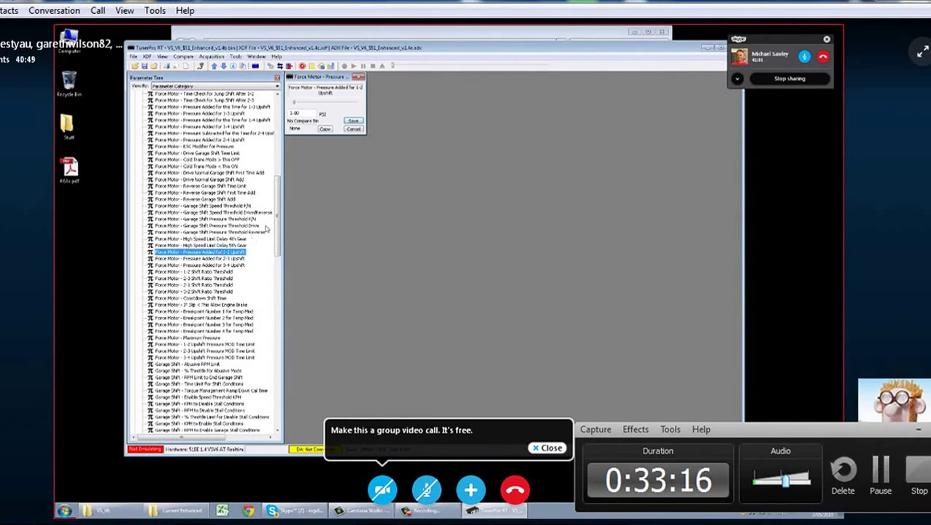
pyautogui.moveTo(276, 199); pyautogui.dragTo(277, 213)
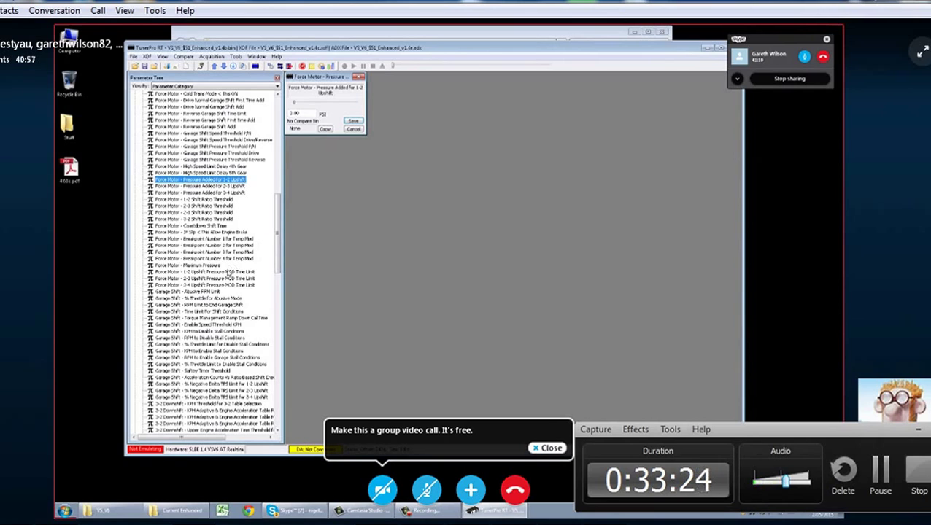
pyautogui.doubleClick(229, 271)
pyautogui.moveTo(340, 85); pyautogui.dragTo(409, 85)
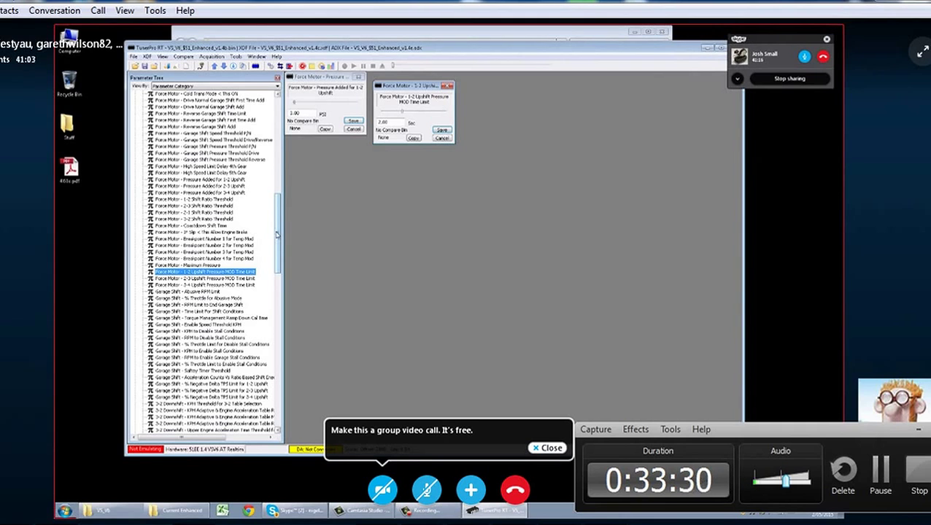
# Step: Open the 1-2-3-4 Pressure Ramp Delay Time V's TPS and Ramp 1 Pressure Delta V's TPS tables and arrange them side by side
pyautogui.moveTo(277, 235); pyautogui.dragTo(271, 340)
pyautogui.doubleClick(197, 298)
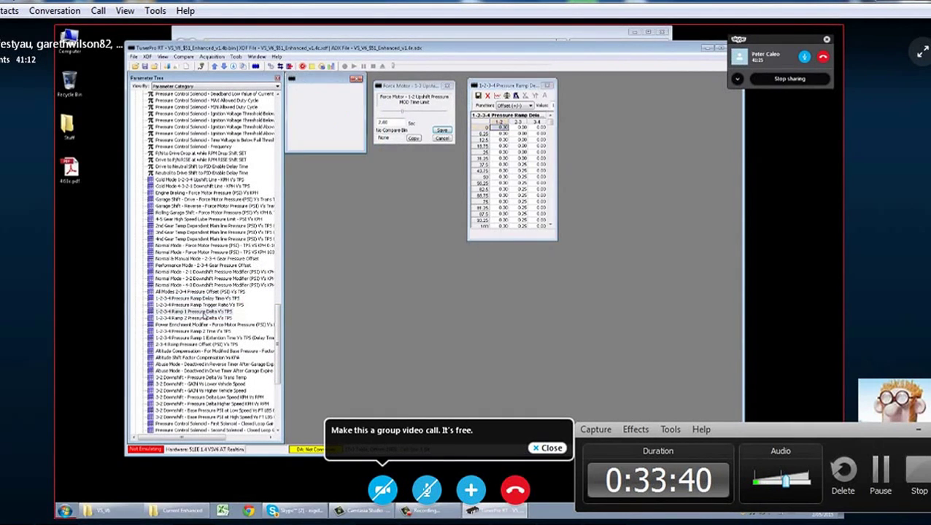
pyautogui.doubleClick(197, 312)
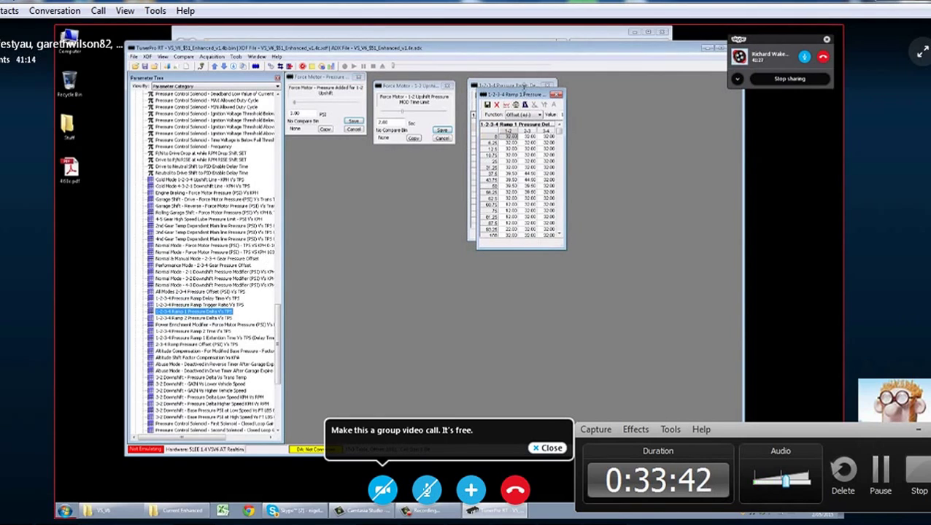
pyautogui.moveTo(523, 92); pyautogui.dragTo(615, 92)
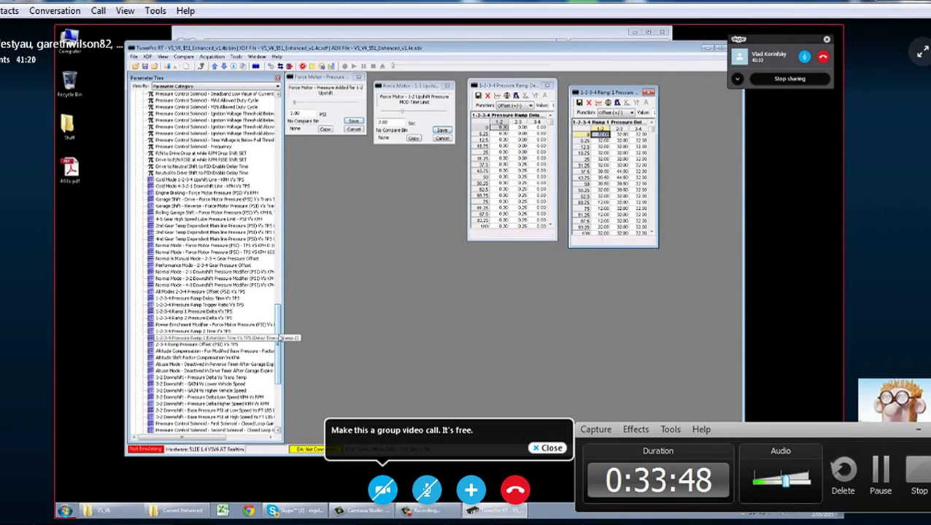
# Step: Open the Normal Mode - Force Motor Pressure (PSI) - TPS VS KPH 0-103 table and place it below the other windows
pyautogui.scroll(-3, 280, 338)
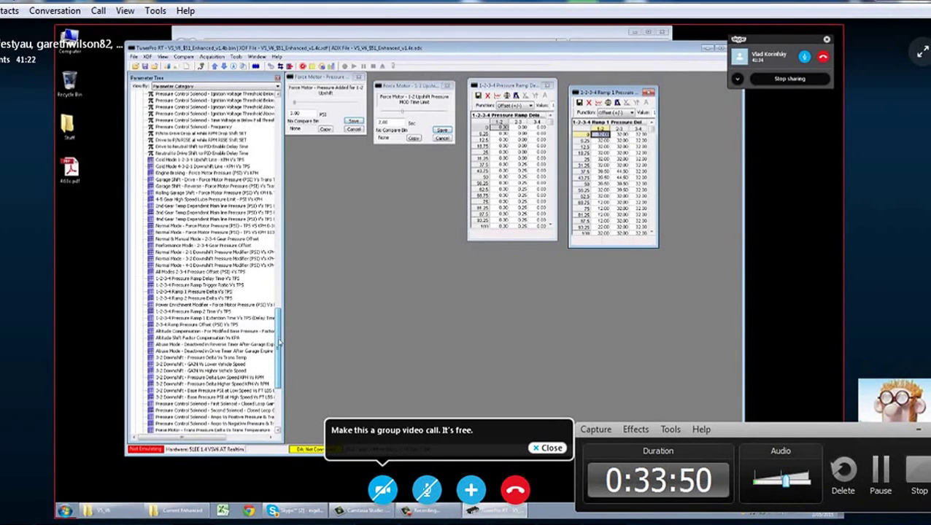
pyautogui.moveTo(280, 353); pyautogui.dragTo(279, 324)
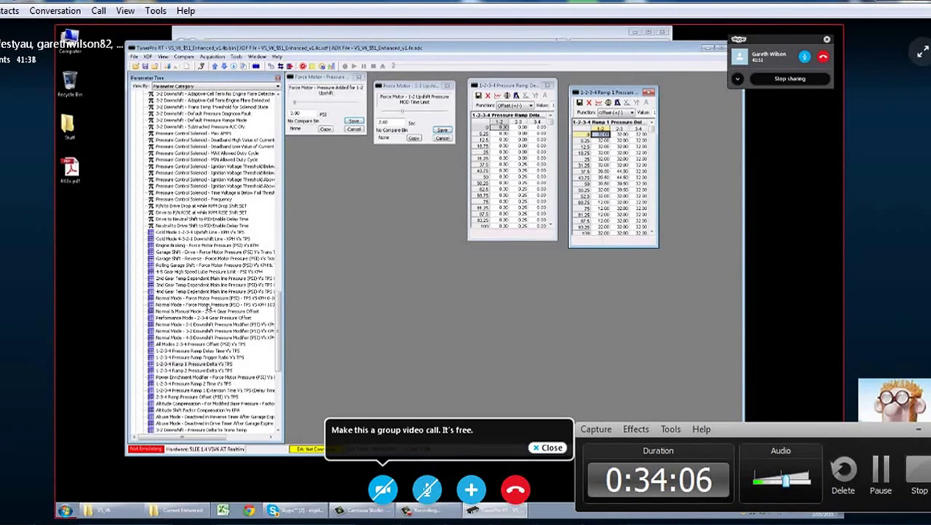
pyautogui.moveTo(279, 319)
pyautogui.mouseDown()
pyautogui.moveTo(280, 301)
pyautogui.moveTo(280, 329)
pyautogui.mouseUp()
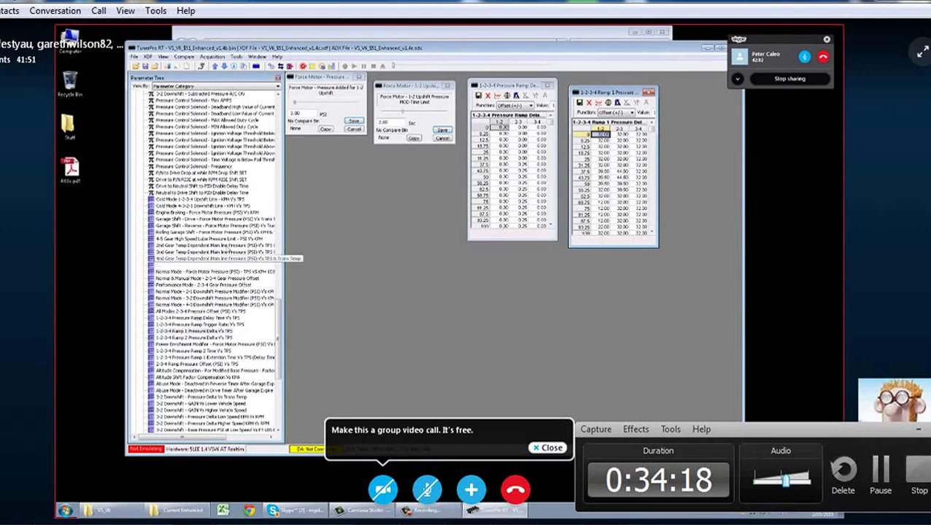
pyautogui.doubleClick(232, 265)
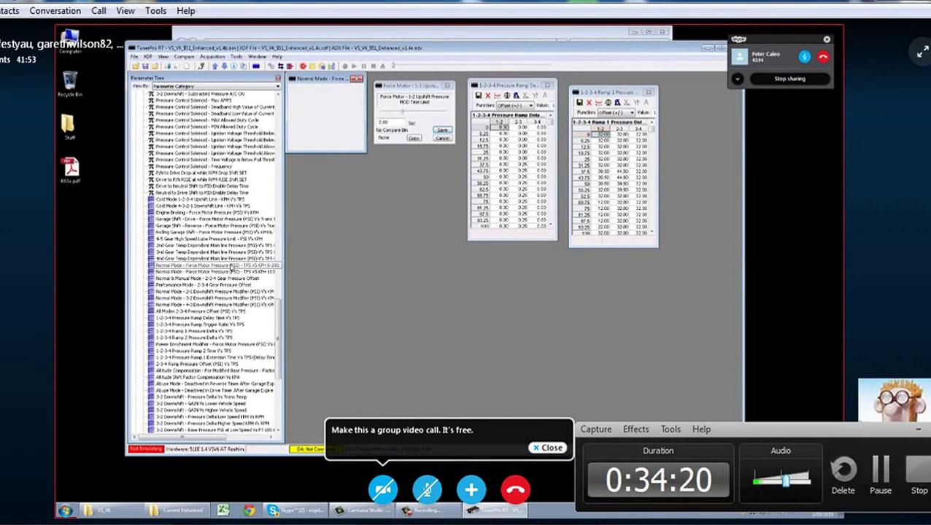
pyautogui.moveTo(653, 106); pyautogui.dragTo(394, 270)
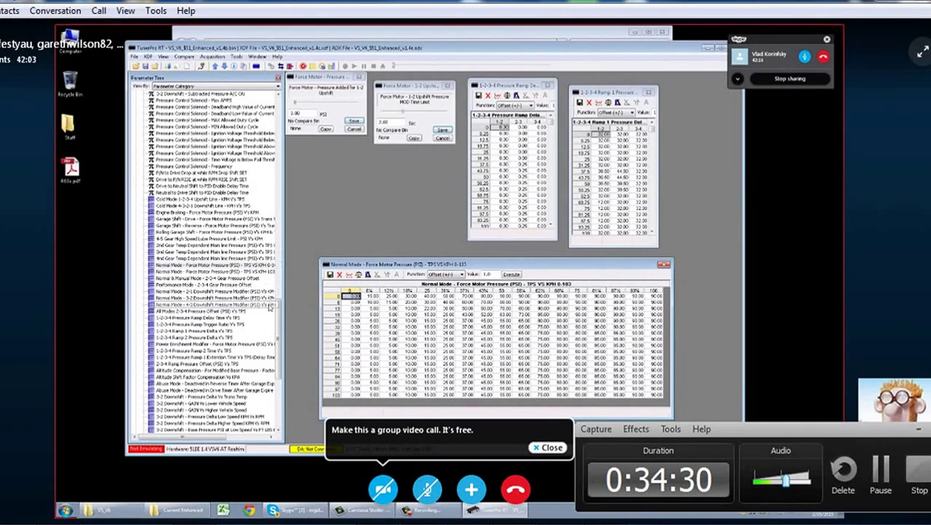
# Step: Rearrange the two Force Motor 1-2 upshift parameter windows so the MOD Time Limit sits above the Pressure Added window
pyautogui.moveTo(275, 321); pyautogui.dragTo(276, 315)
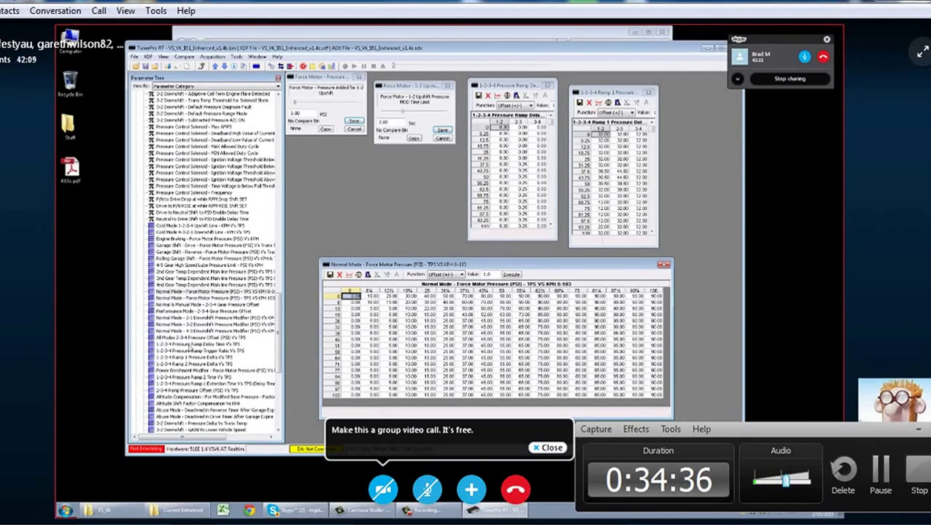
pyautogui.click(333, 67)
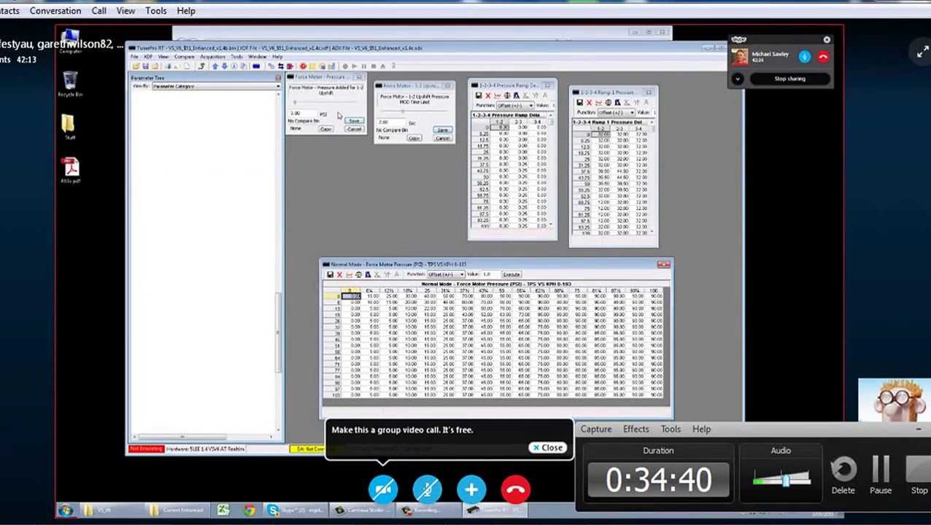
pyautogui.moveTo(329, 77); pyautogui.dragTo(360, 168)
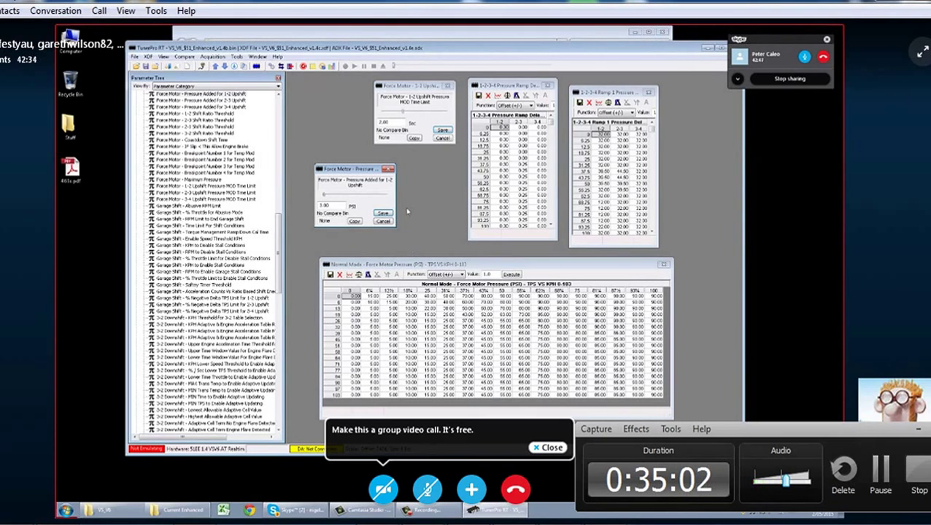
pyautogui.click(401, 86)
pyautogui.moveTo(401, 86); pyautogui.dragTo(382, 90)
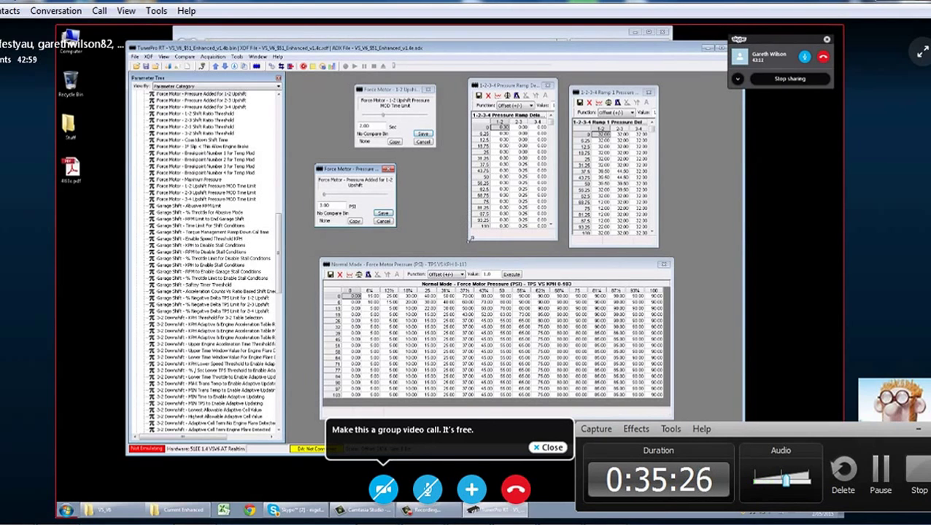
# Step: Widen the Pressure Ramp Delay Time table and select the 1-2 cell at 37.5 TPS there and in the Ramp 1 Pressure Delta table
pyautogui.scroll(-7, 470, 240)
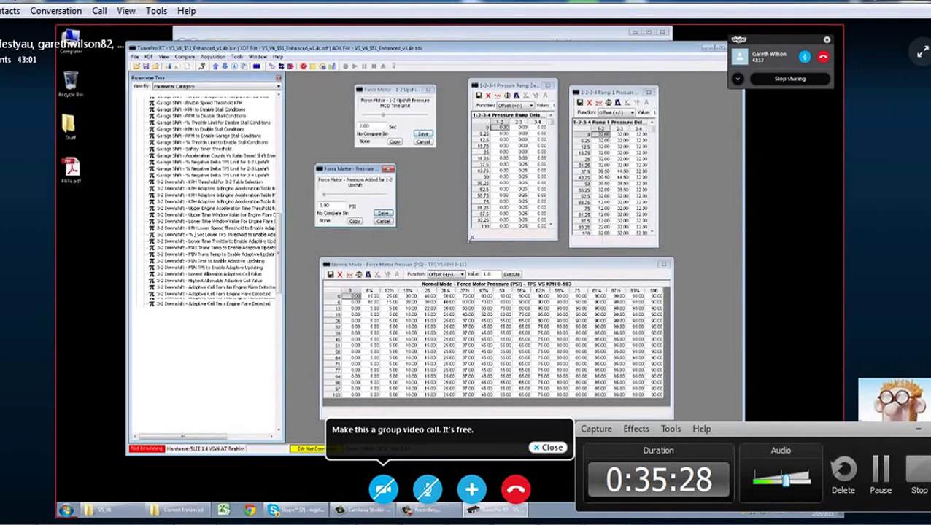
pyautogui.moveTo(471, 239); pyautogui.dragTo(451, 246)
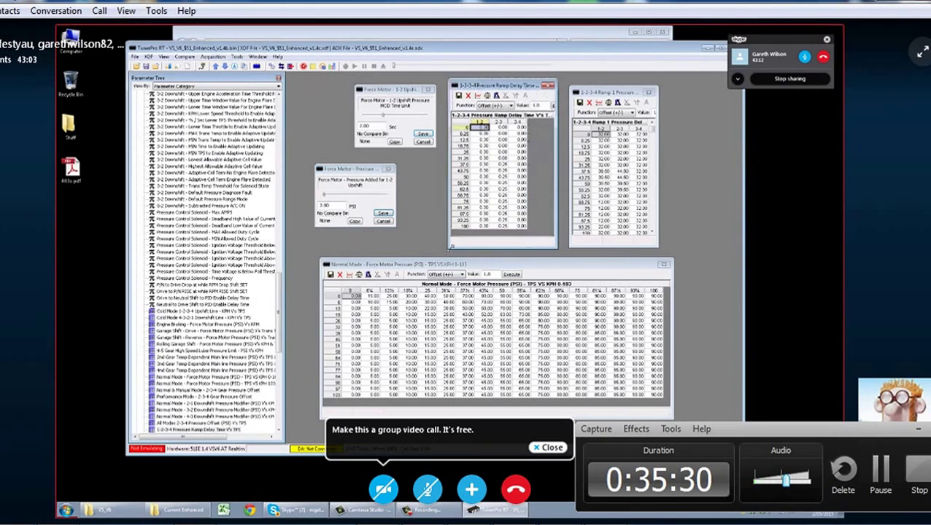
pyautogui.click(480, 165)
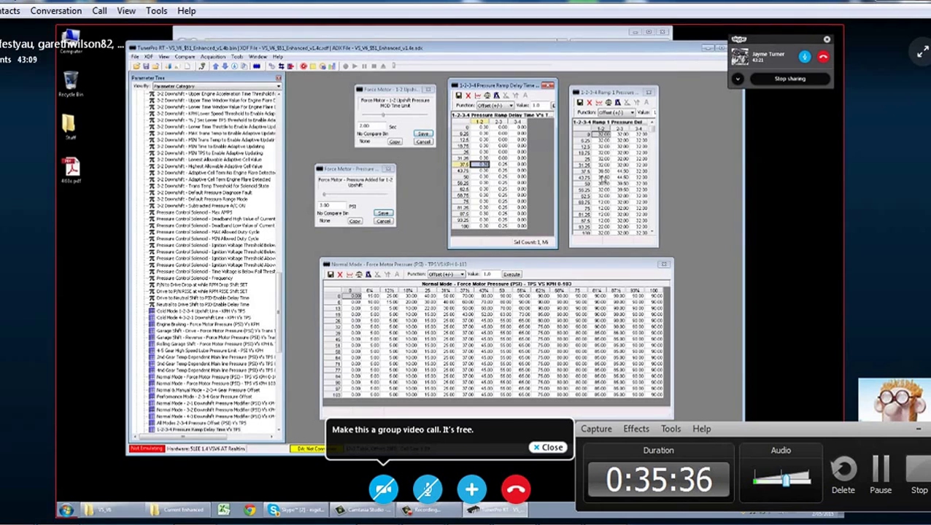
pyautogui.click(603, 172)
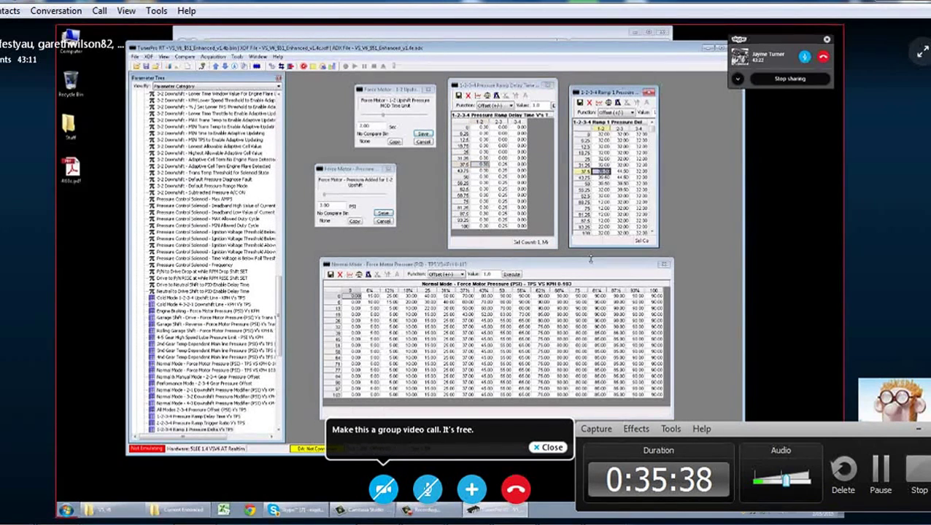
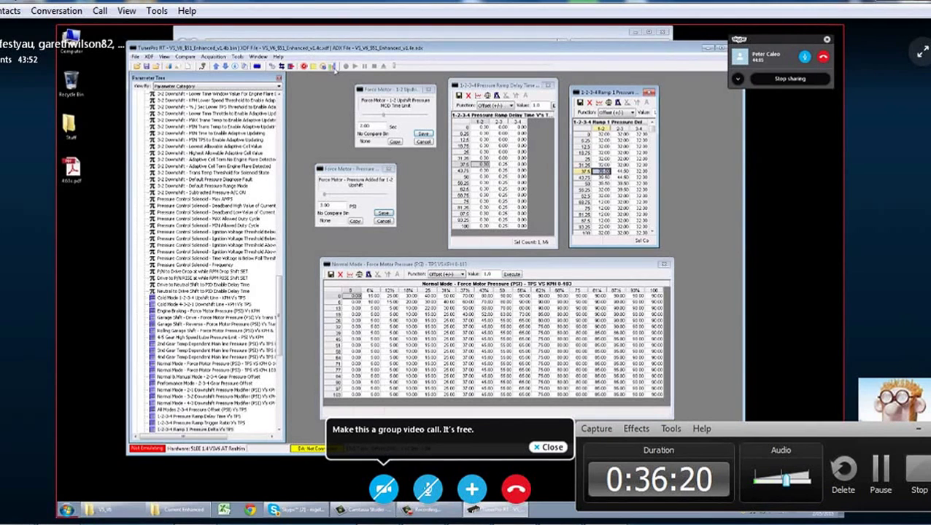
# Step: Open the data monitors, add the Requested Gear and Gear Ratio traces to Monitor 2, and close the monitors window
pyautogui.click(332, 67)
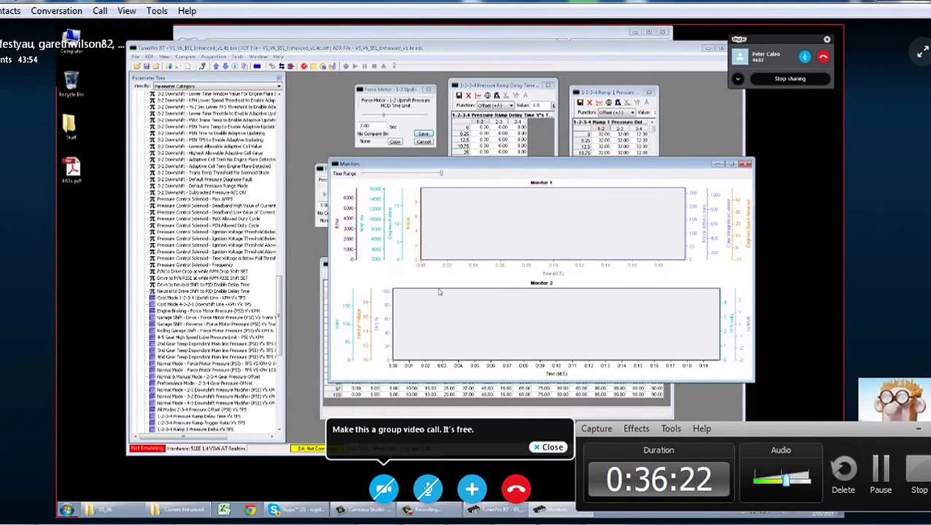
pyautogui.rightClick(424, 342)
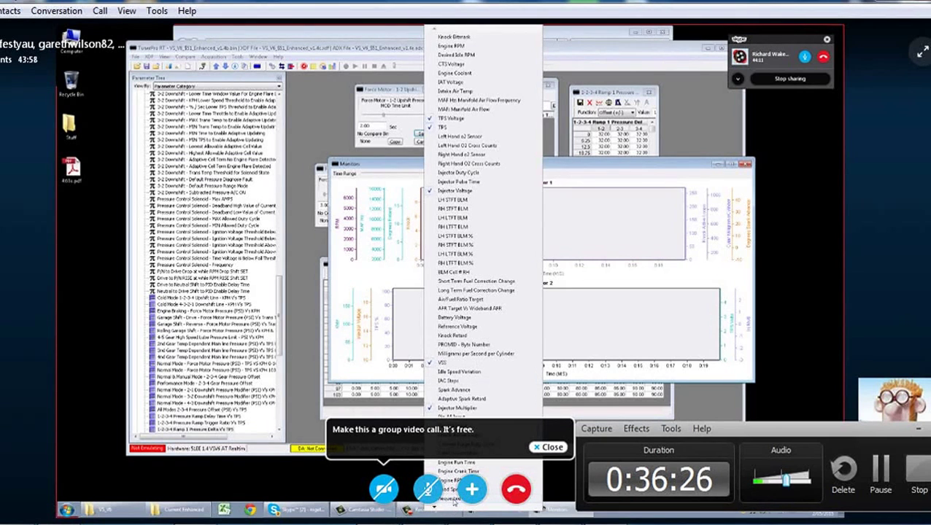
pyautogui.click(492, 340)
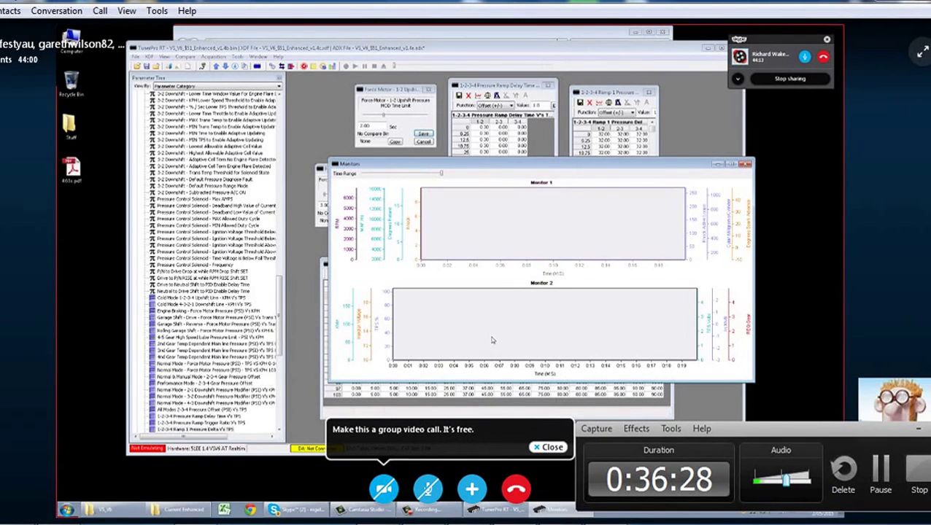
pyautogui.rightClick(492, 340)
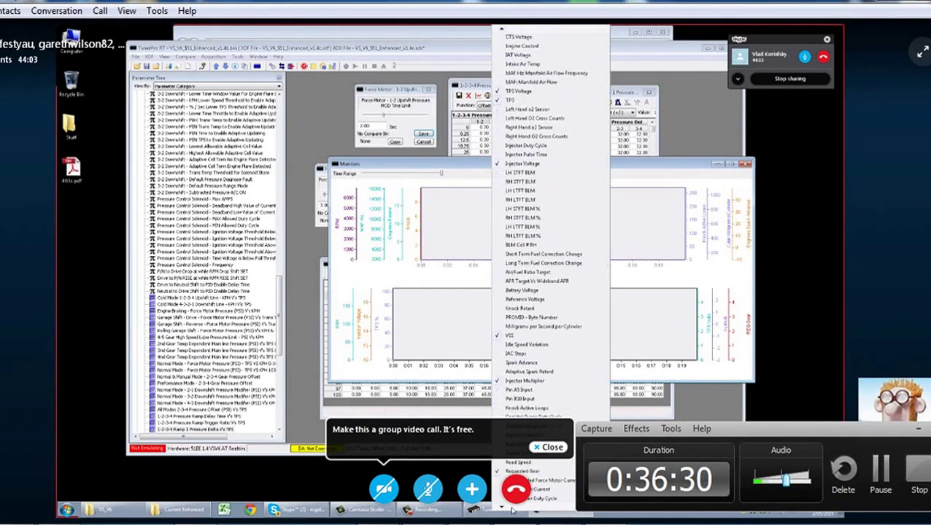
pyautogui.moveTo(512, 510)
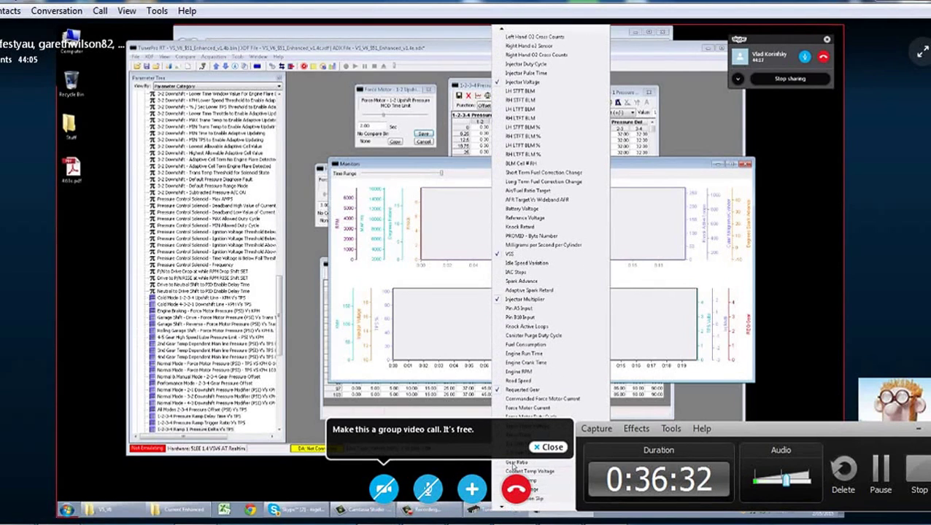
pyautogui.click(515, 463)
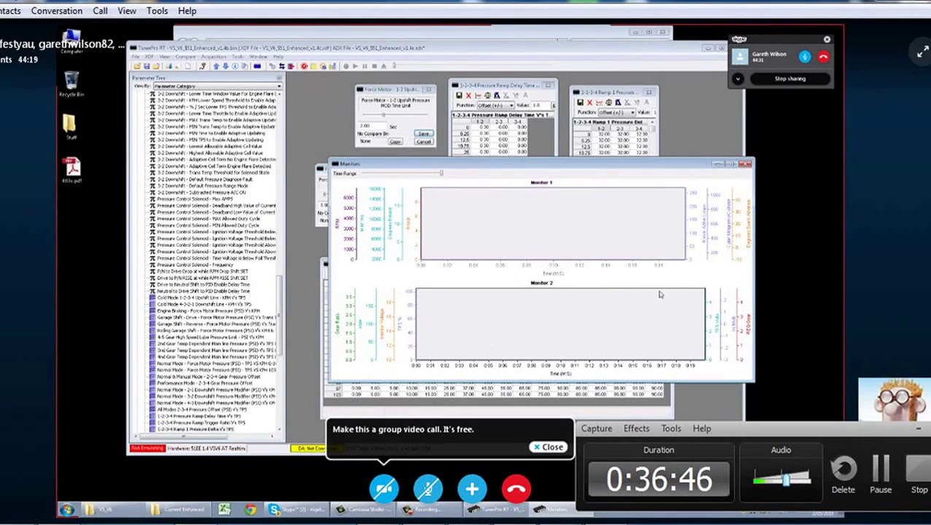
pyautogui.click(743, 165)
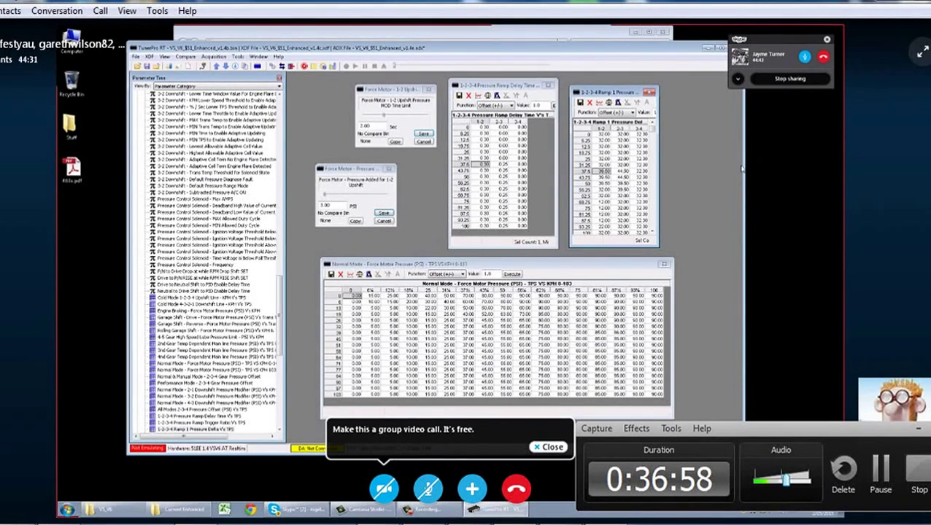
# Step: Examine the 1-2 upshift values across the MOD Time Limit, ramp delay, ramp pressure delta and Normal Mode Force Motor Pressure windows
pyautogui.moveTo(377, 124); pyautogui.dragTo(364, 126)
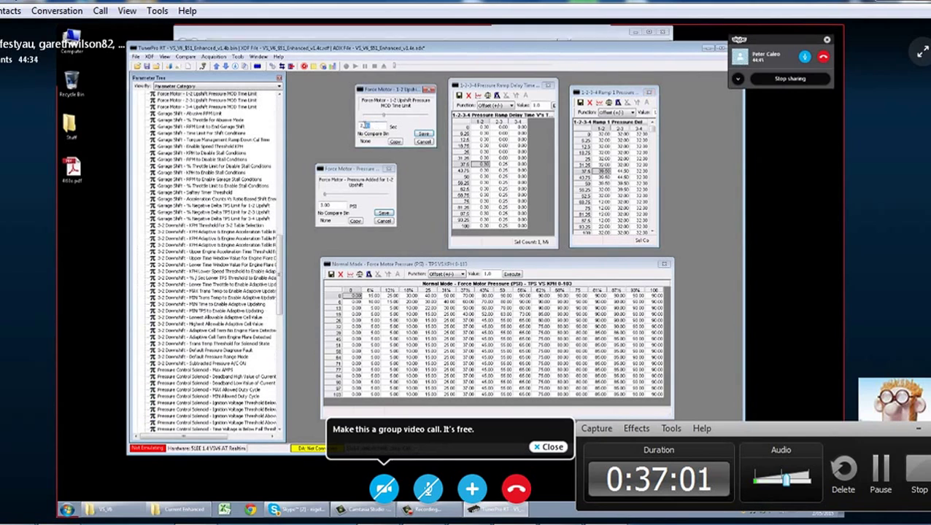
pyautogui.click(602, 175)
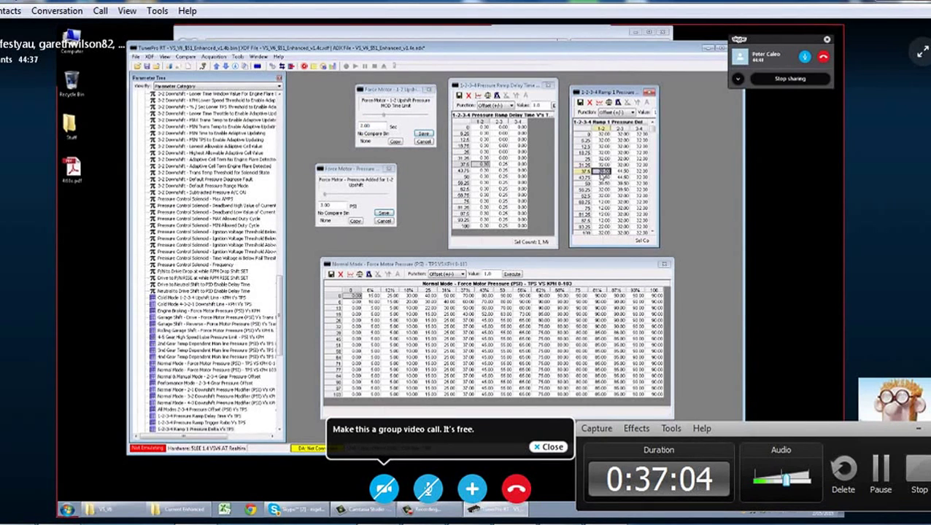
pyautogui.click(490, 184)
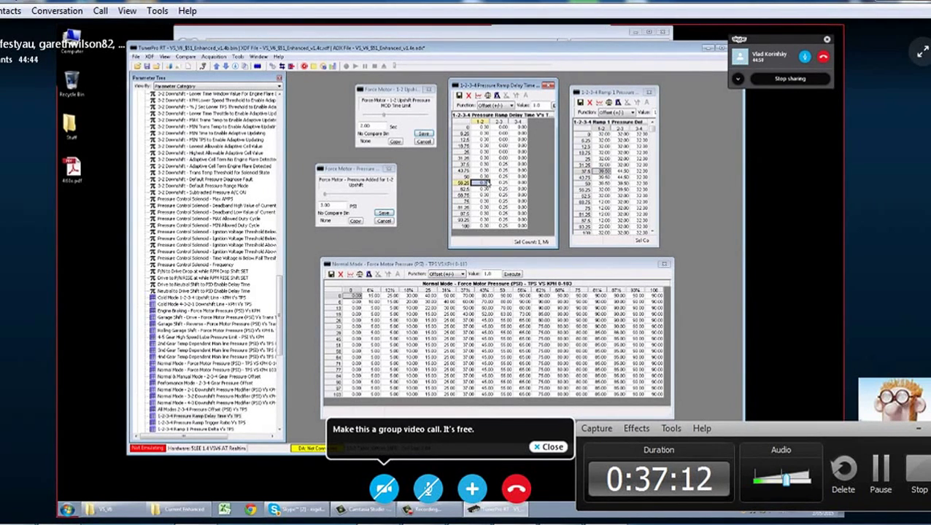
pyautogui.click(486, 171)
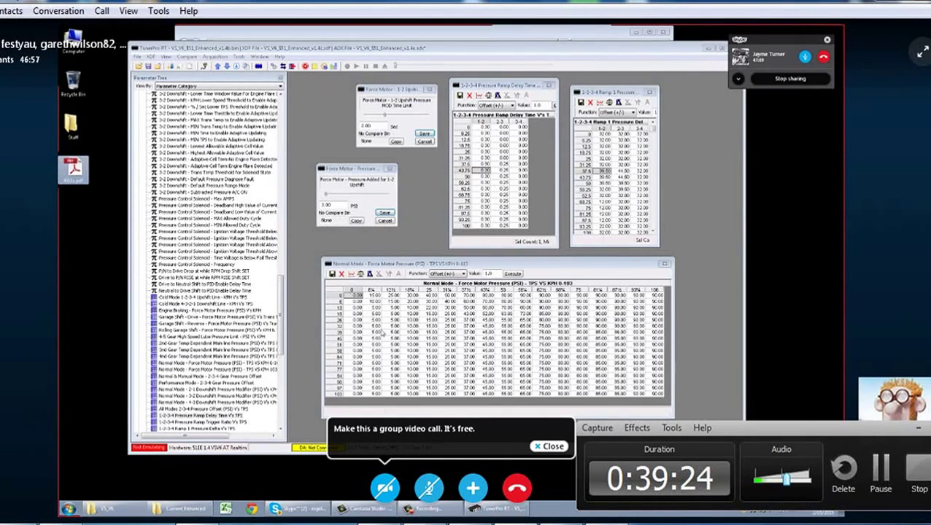
pyautogui.moveTo(382, 332); pyautogui.dragTo(615, 372)
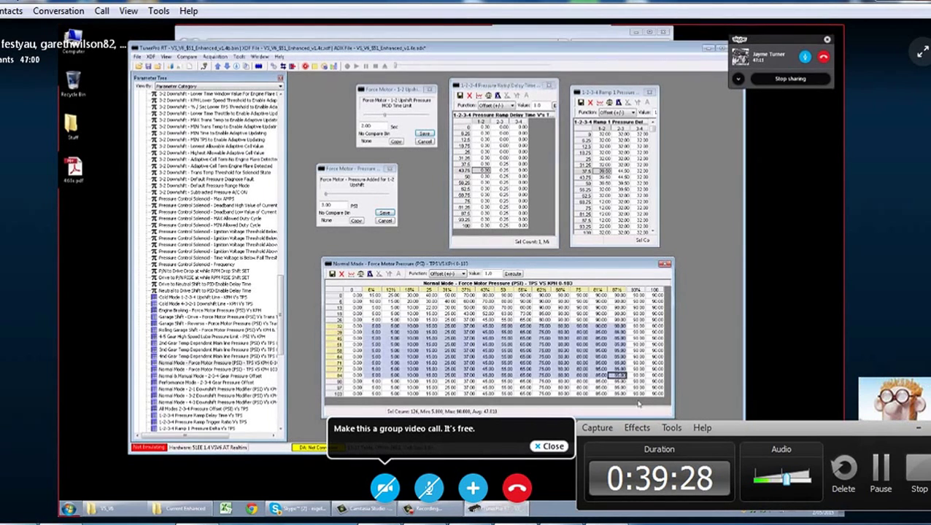
# Step: Open the Pressure Control Solenoid - Amps Vs Positive Pressure & Trans Temp table and compare its high-pressure cells with the Normal Mode Force Motor Pressure table
pyautogui.moveTo(282, 352); pyautogui.dragTo(282, 376)
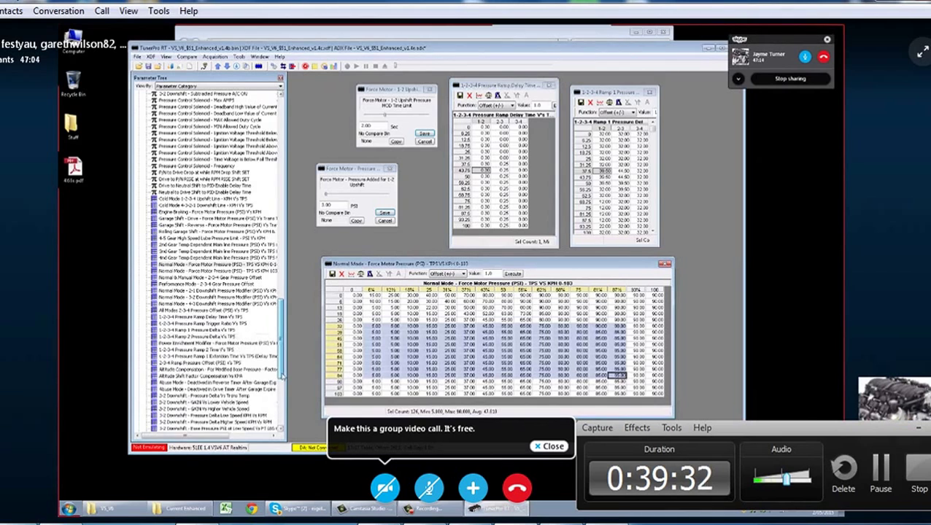
pyautogui.scroll(-4, 226, 383)
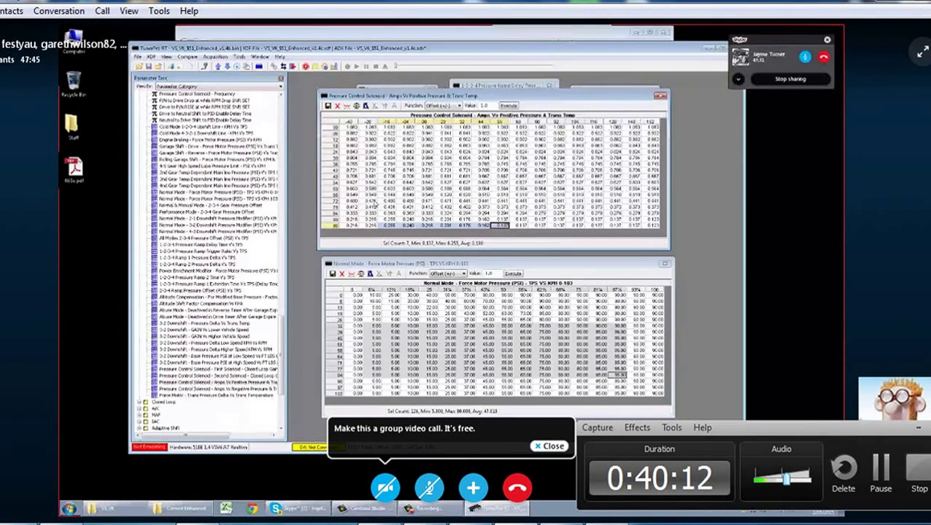
pyautogui.moveTo(351, 220); pyautogui.dragTo(370, 220)
pyautogui.click(391, 326)
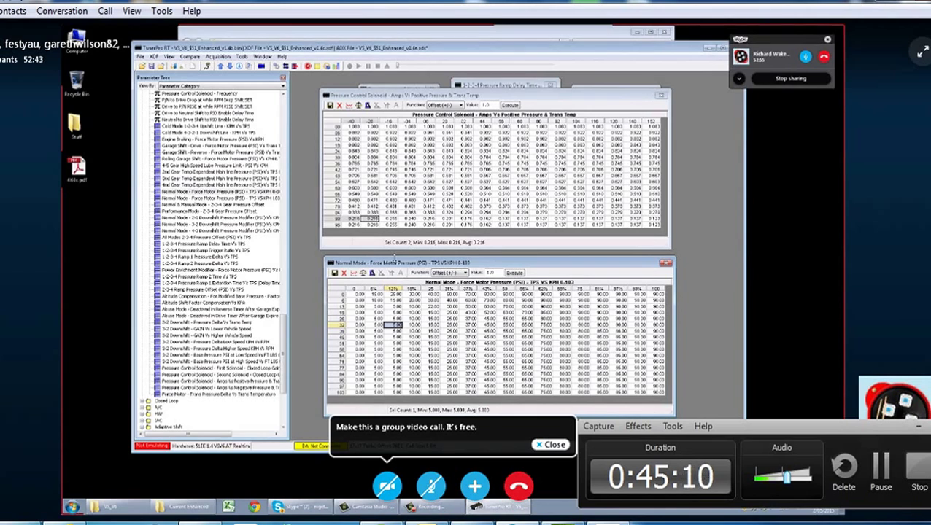
# Step: Close all open Force Motor, pressure ramp and Pressure Control Solenoid table and parameter windows
pyautogui.click(665, 263)
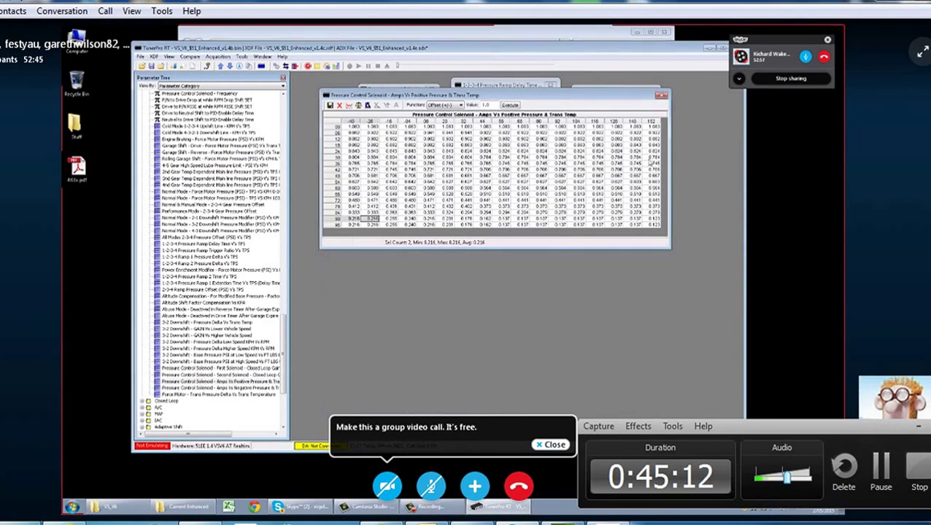
pyautogui.click(661, 95)
pyautogui.click(654, 89)
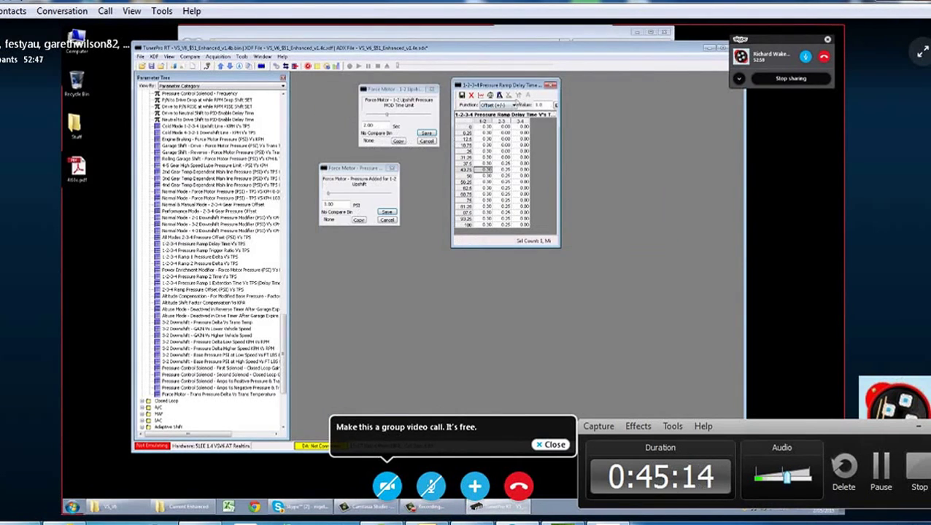
pyautogui.click(549, 85)
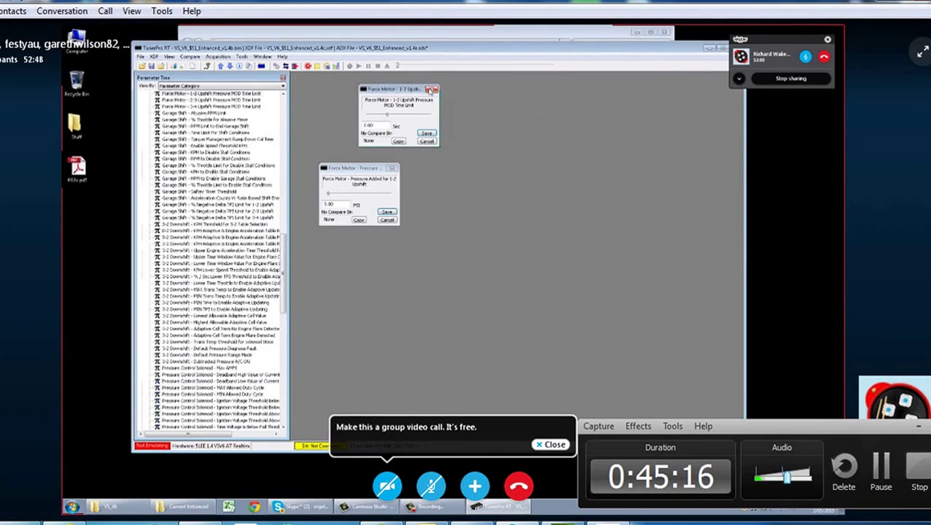
pyautogui.click(432, 89)
pyautogui.click(391, 169)
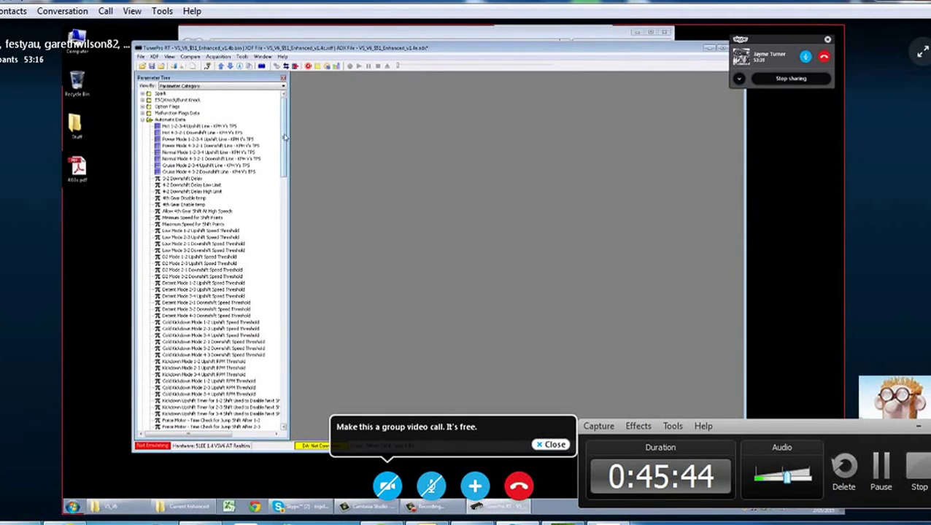
# Step: Review the Automatic Data parameters through to the pressure tables, and collapse the category
pyautogui.moveTo(285, 137); pyautogui.dragTo(282, 330)
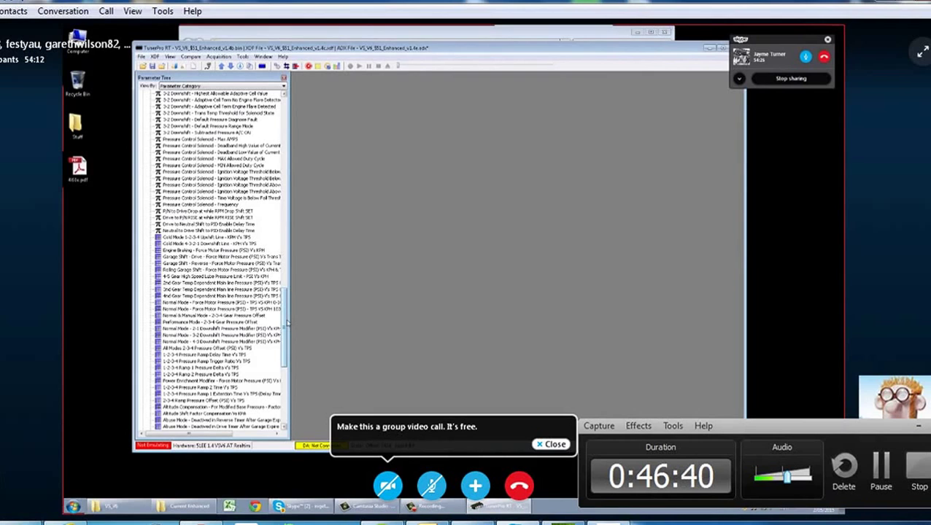
pyautogui.scroll(1, 286, 321)
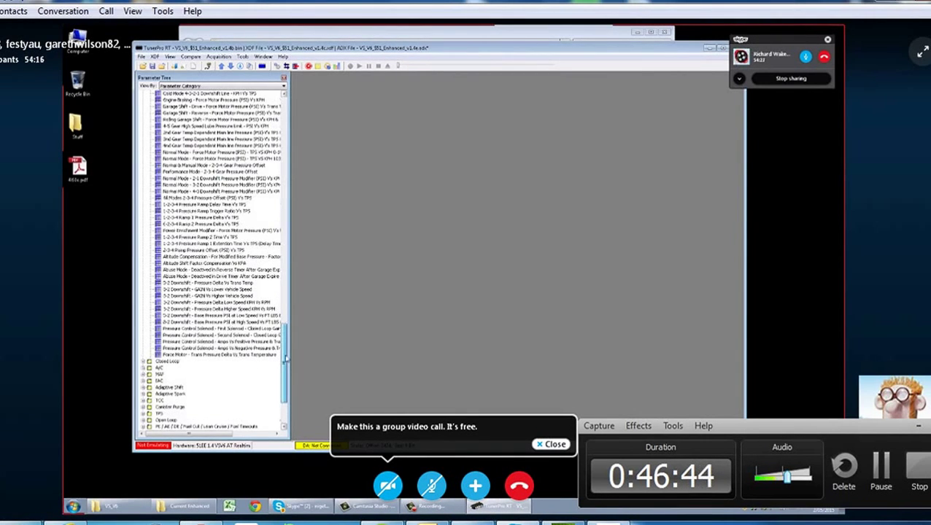
pyautogui.moveTo(285, 362); pyautogui.dragTo(285, 343)
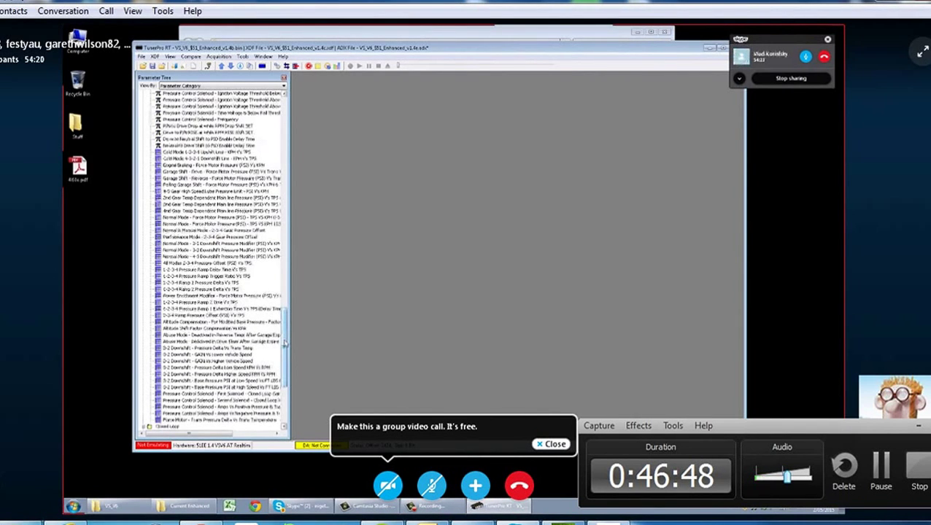
pyautogui.moveTo(285, 343); pyautogui.dragTo(283, 132)
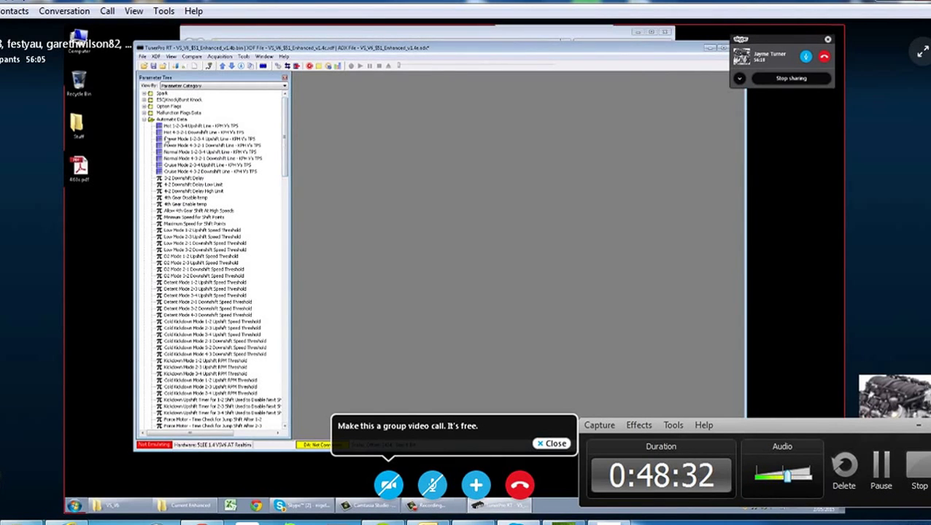
pyautogui.click(145, 120)
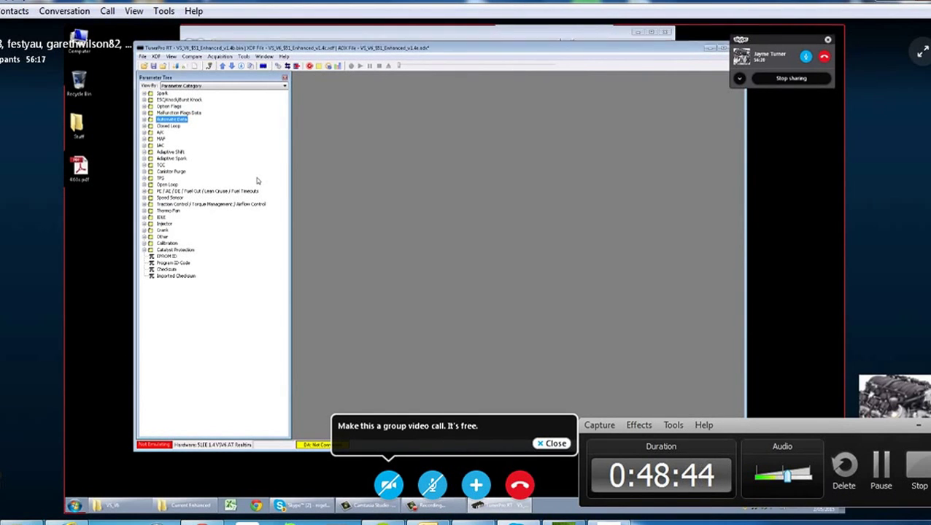
# Step: Open the 4L60-E transmission manual PDF from the desktop and go to its closing pages
pyautogui.click(81, 177)
pyautogui.doubleClick(81, 176)
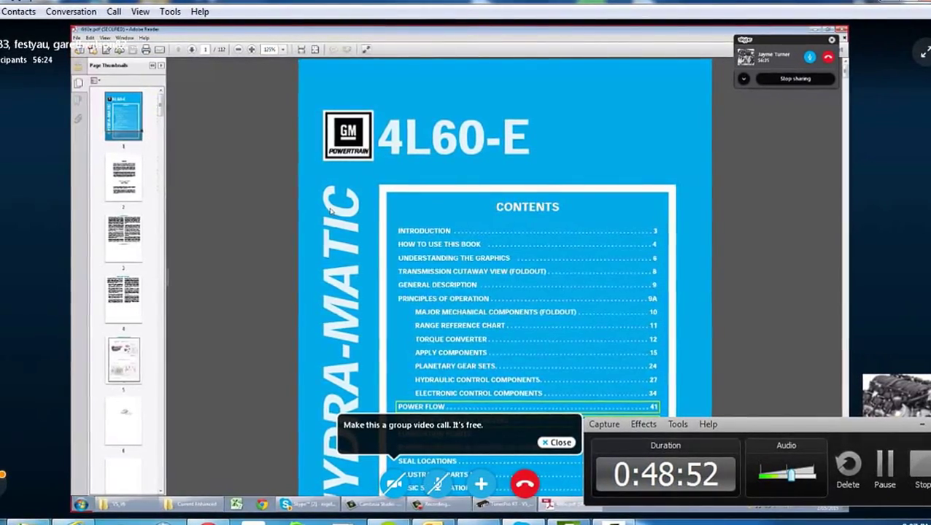
pyautogui.moveTo(851, 65); pyautogui.dragTo(838, 475)
# Step: Page back from the manual's closing pages through the glossary and the valve body, case and bushing parts illustrations
pyautogui.scroll(3, 569, 248)
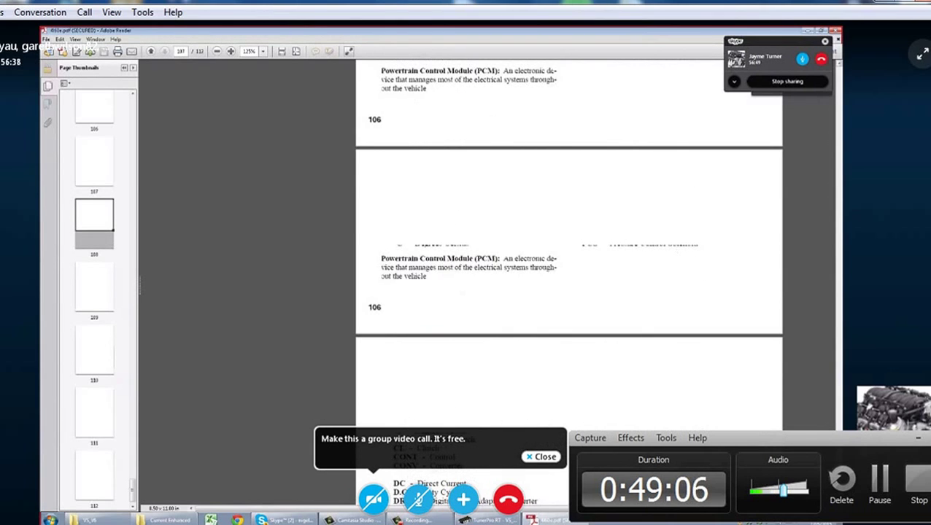
pyautogui.scroll(2, 569, 248)
pyautogui.scroll(10, 569, 248)
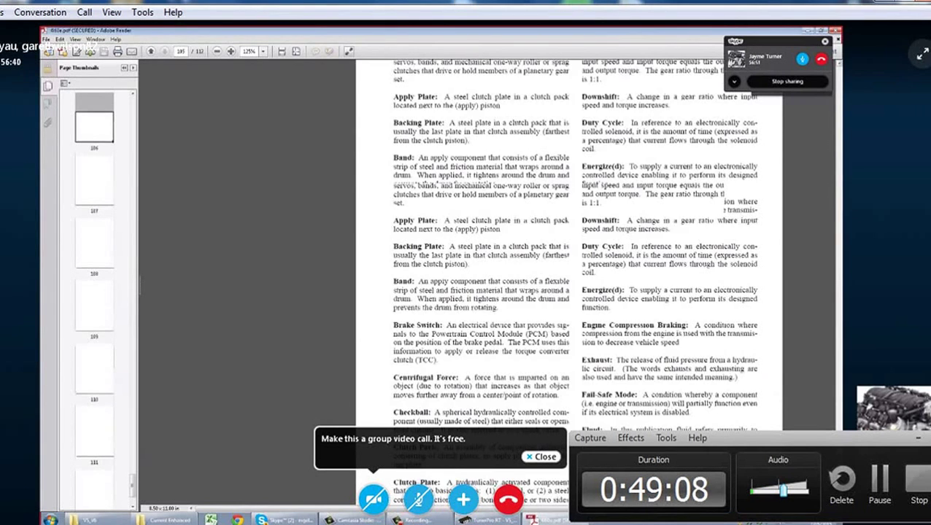
pyautogui.scroll(15, 569, 248)
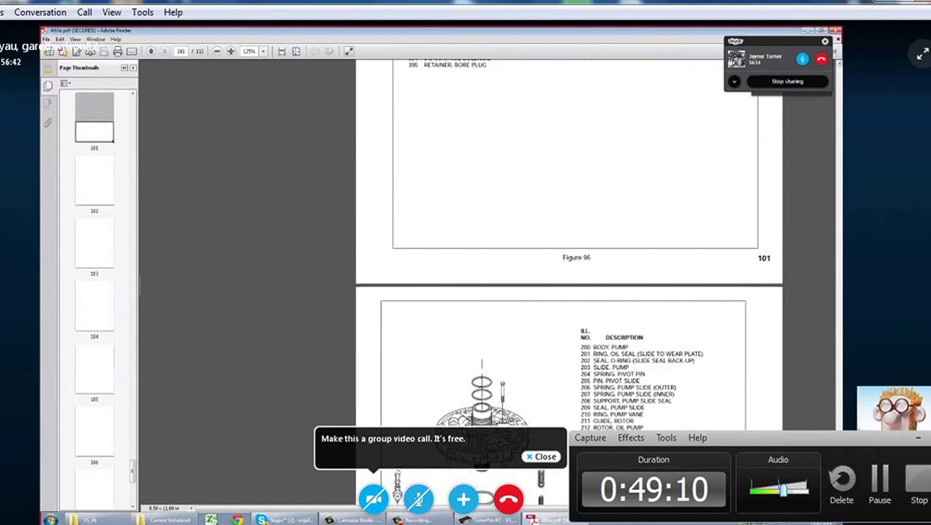
pyautogui.scroll(-5, 569, 248)
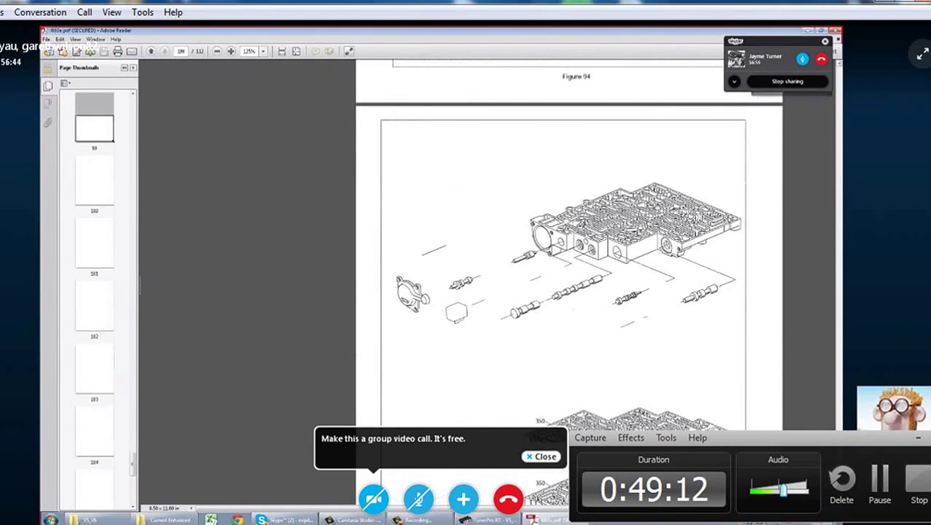
pyautogui.scroll(-5, 569, 248)
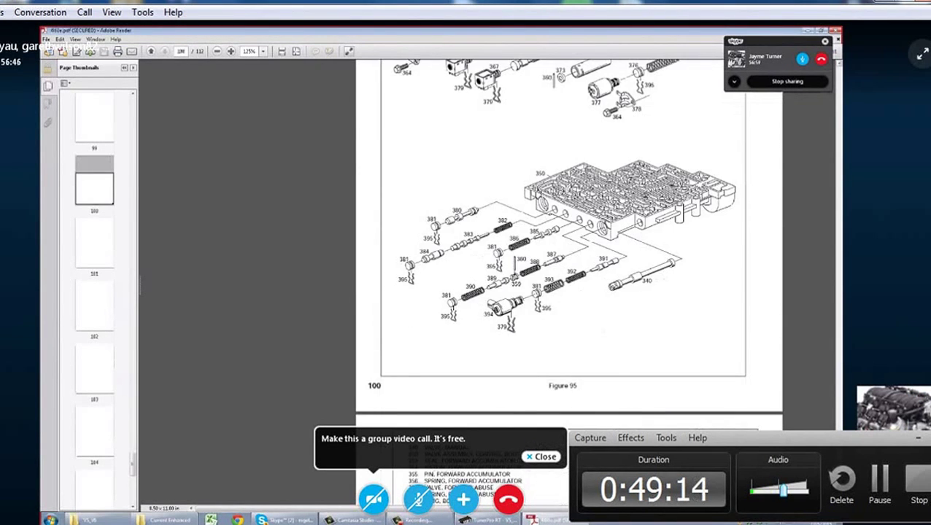
pyautogui.scroll(-2, 569, 248)
pyautogui.scroll(15, 569, 248)
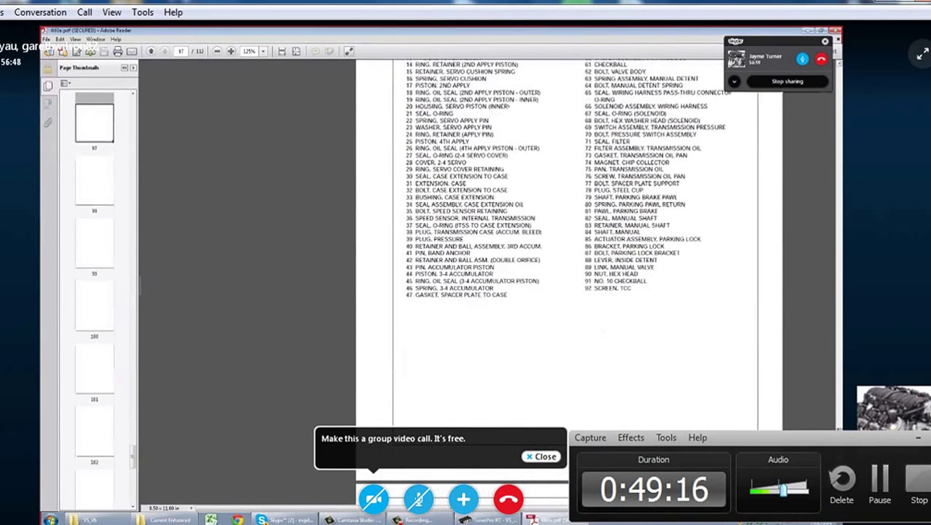
pyautogui.scroll(8, 569, 248)
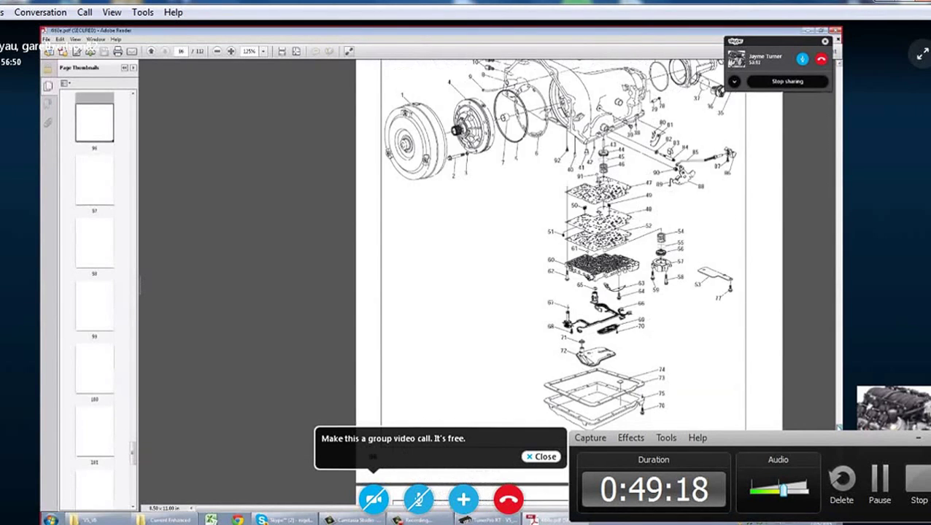
pyautogui.scroll(10, 569, 248)
pyautogui.scroll(15, 569, 248)
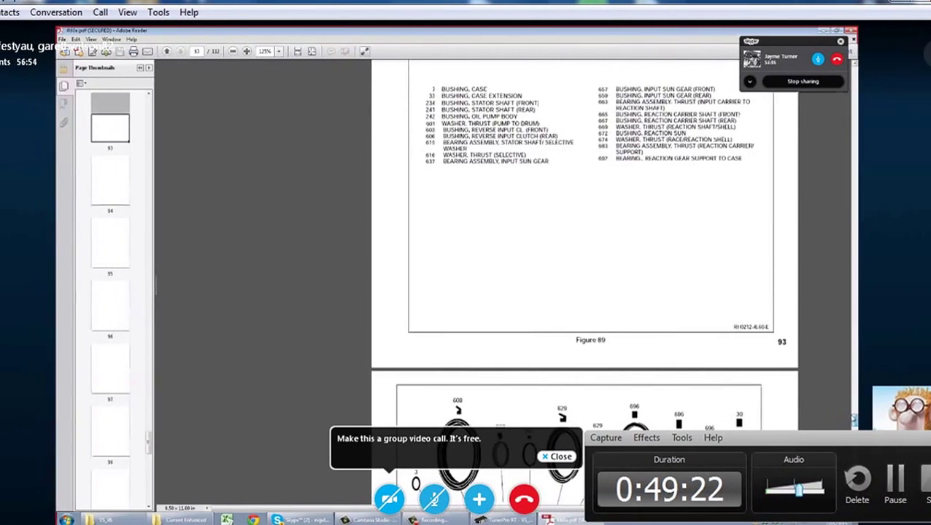
# Step: Review the manual's lubrication and hydraulic circuit foldouts back through Overdrive Range - Second Gear to Reverse, and close the PDF
pyautogui.scroll(10, 569, 248)
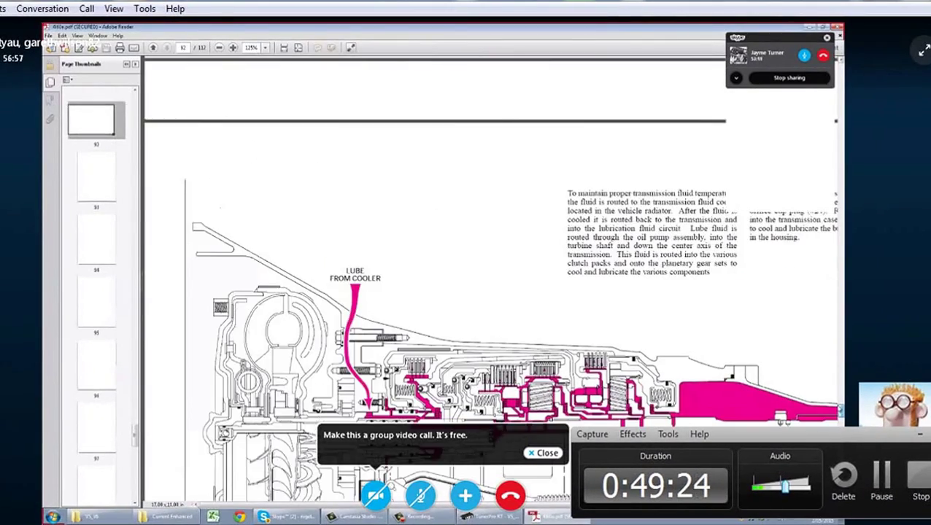
pyautogui.scroll(15, 493, 241)
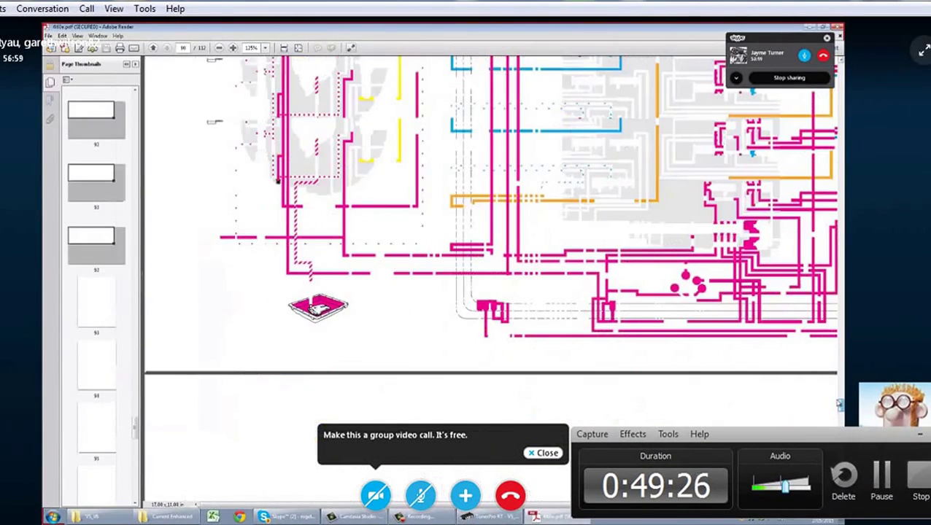
pyautogui.scroll(10, 489, 219)
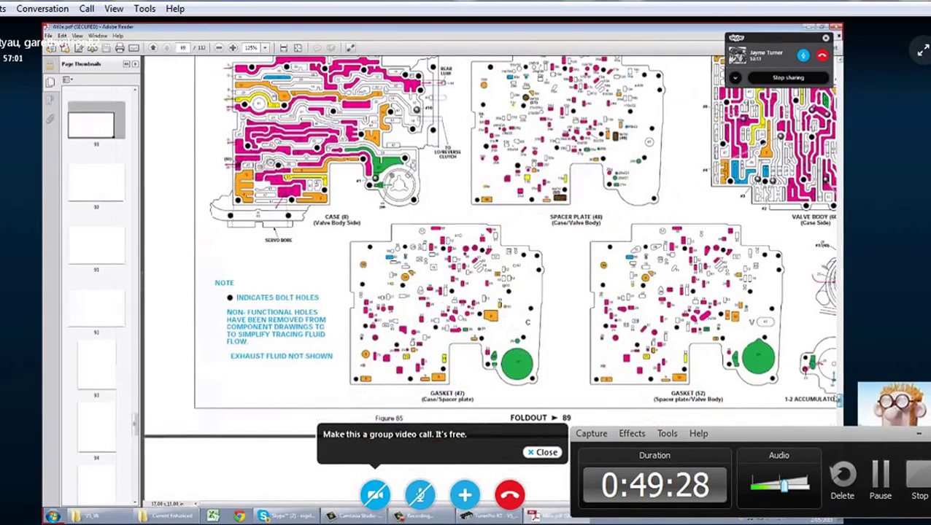
pyautogui.scroll(5, 489, 240)
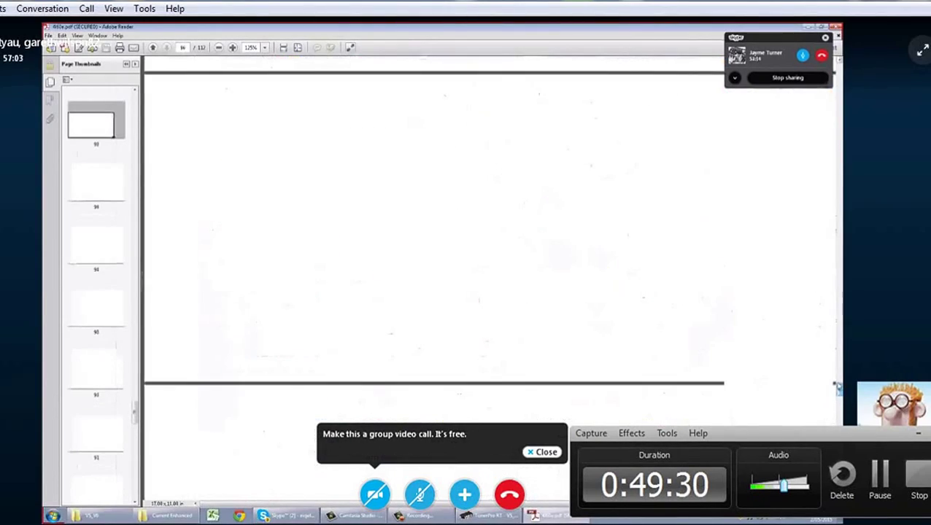
pyautogui.scroll(5, 837, 387)
pyautogui.scroll(-3, 839, 385)
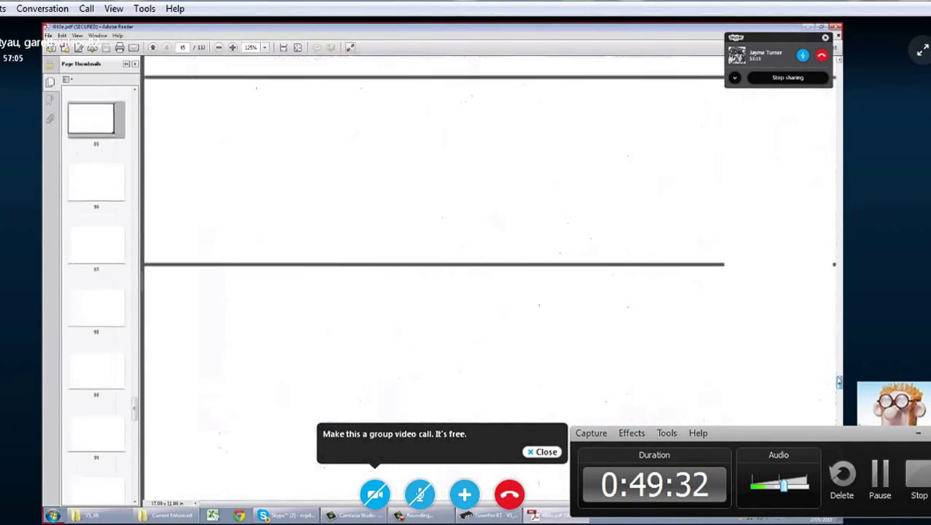
pyautogui.moveTo(837, 377); pyautogui.dragTo(838, 350)
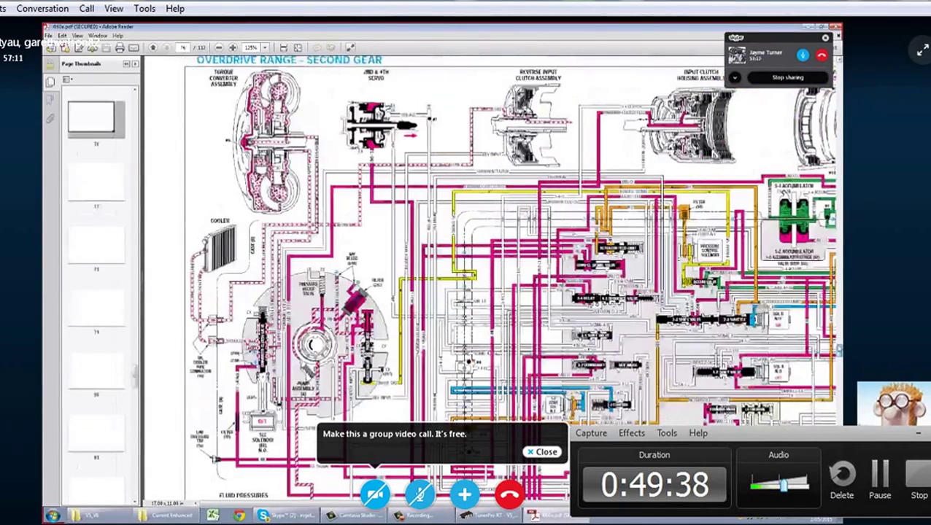
pyautogui.scroll(-3, 838, 350)
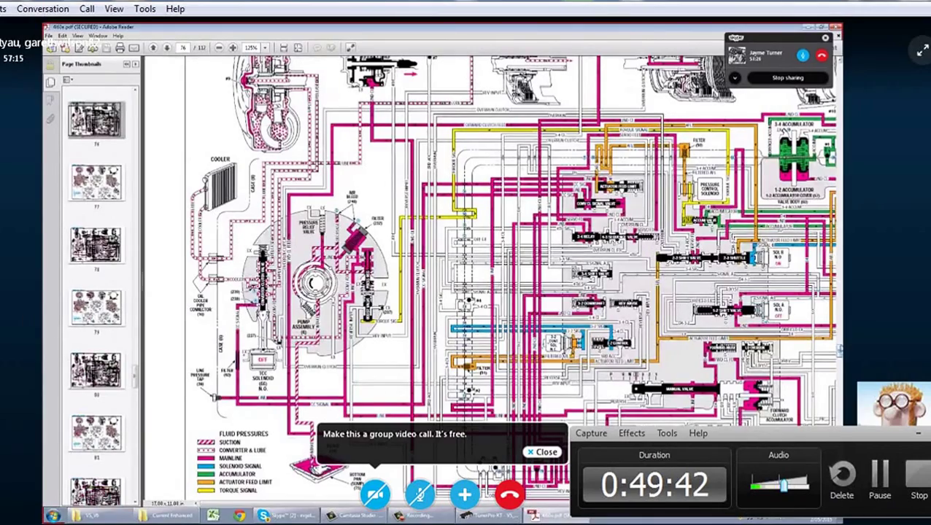
pyautogui.moveTo(839, 351); pyautogui.dragTo(846, 330)
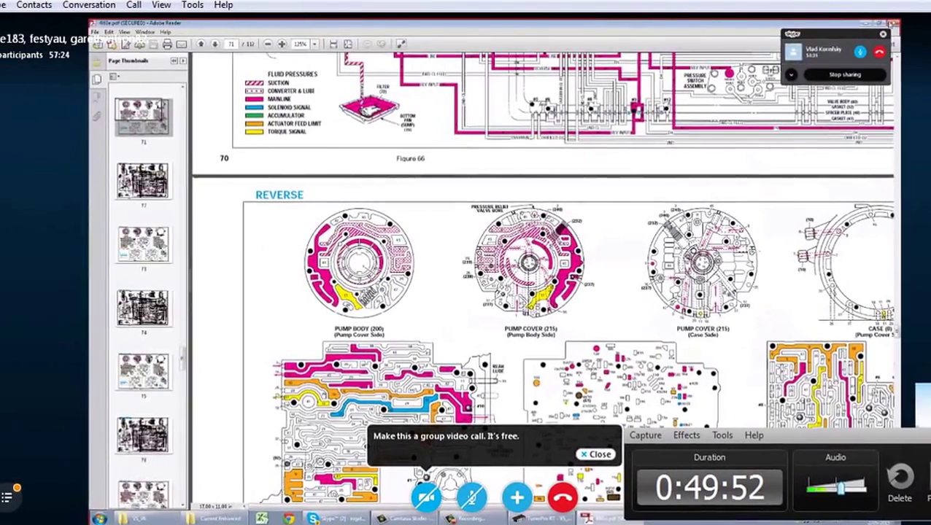
pyautogui.click(879, 27)
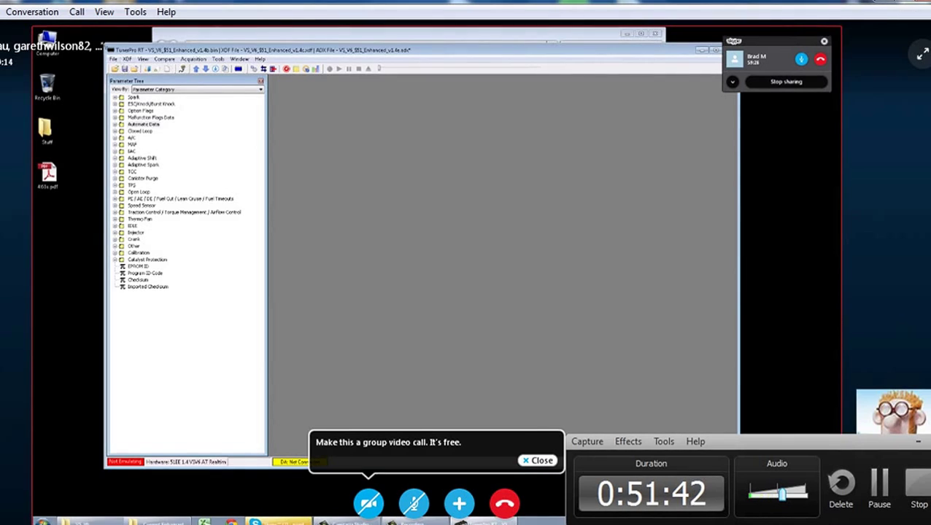
# Step: Close TunerPro RT so the Current Enhanced folder and desktop are accessible
pyautogui.click(113, 59)
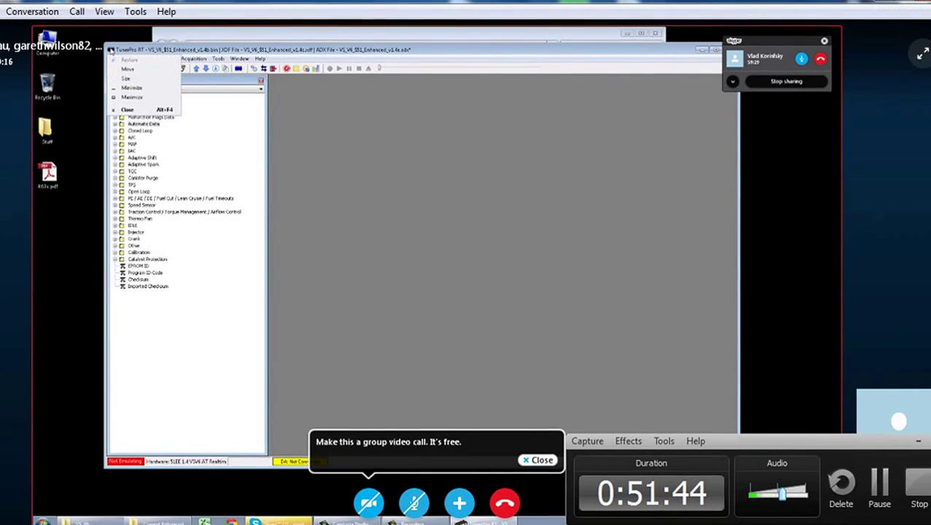
pyautogui.click(139, 109)
pyautogui.click(444, 302)
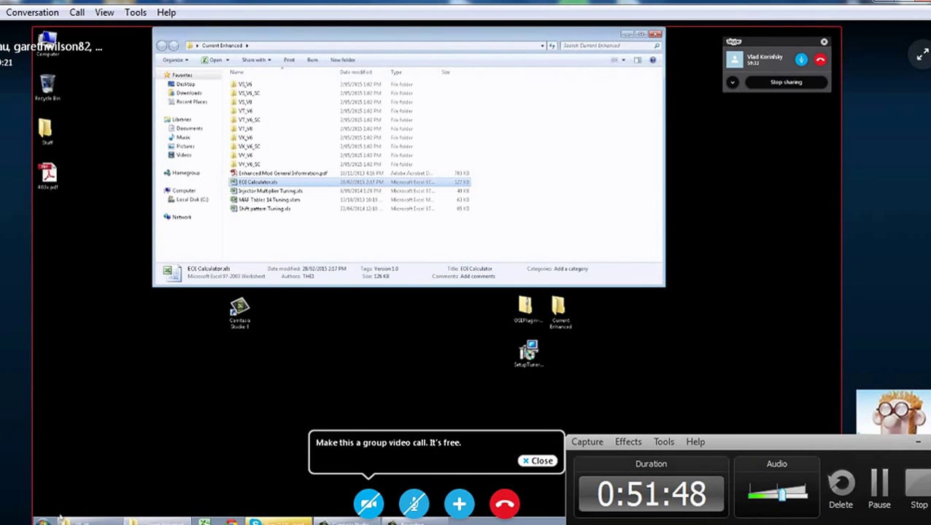
# Step: Select the OSEPlugin zip on the desktop and locate OSEPlugin.dll in the Plugins folder under Documents, TunerPro Files
pyautogui.click(526, 310)
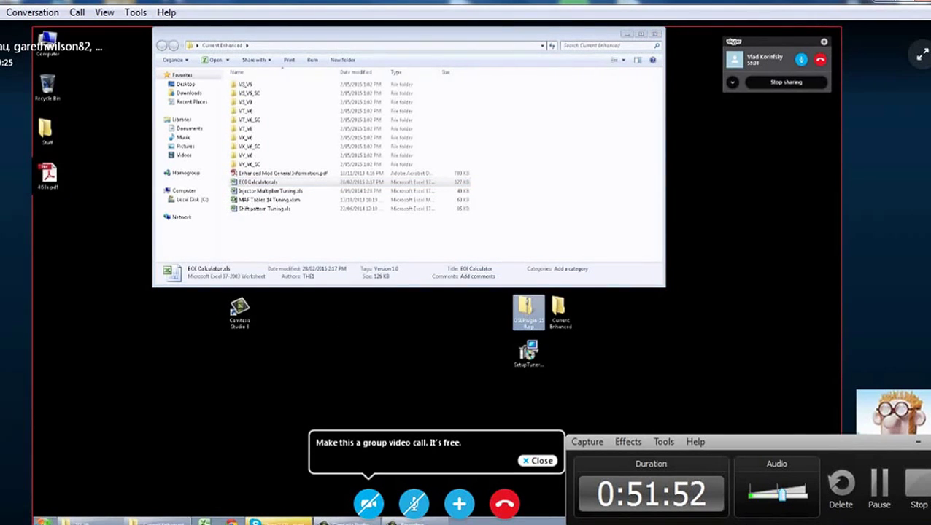
pyautogui.click(42, 519)
pyautogui.click(160, 351)
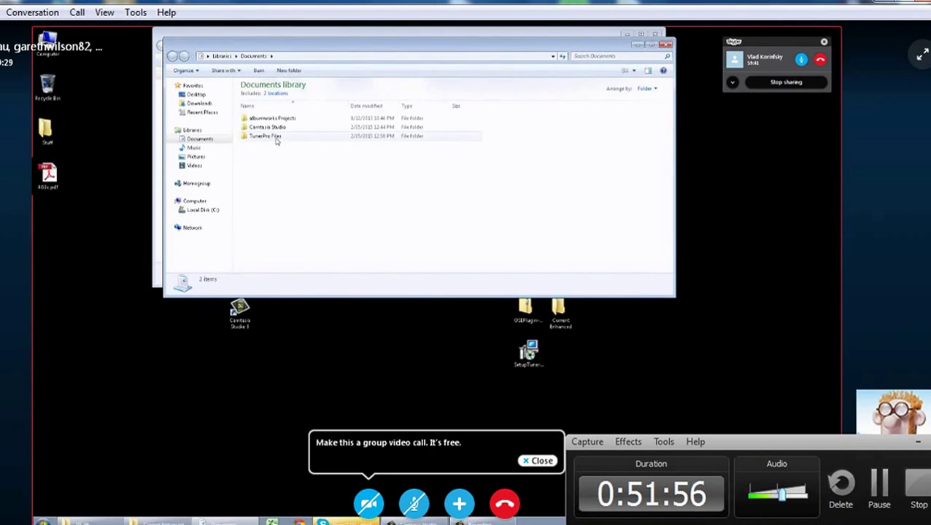
pyautogui.doubleClick(277, 136)
pyautogui.doubleClick(274, 155)
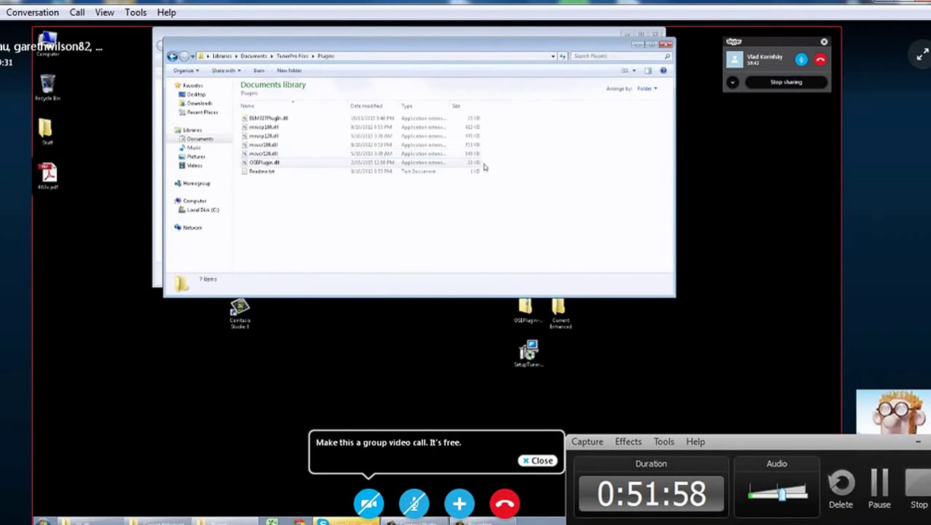
pyautogui.click(399, 163)
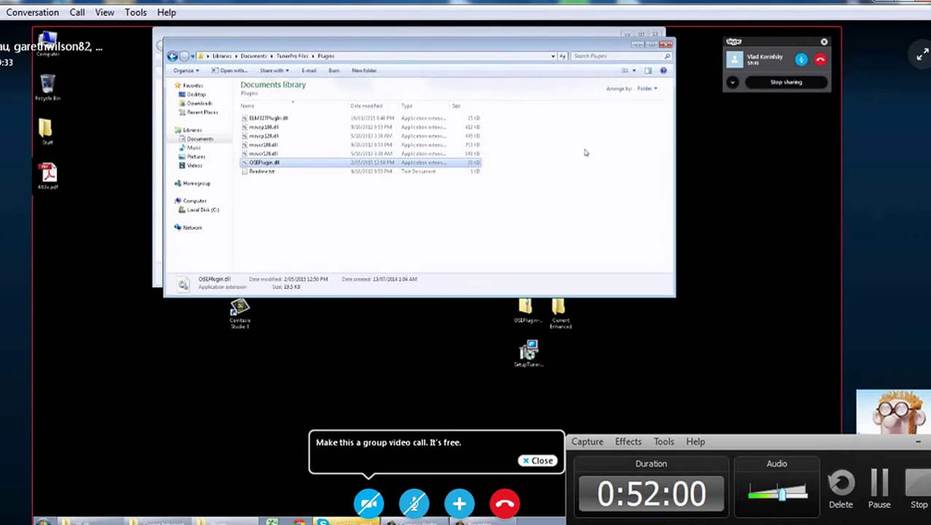
# Step: Close the Plugins and Current Enhanced folder windows and relaunch TunerPro RT
pyautogui.click(665, 44)
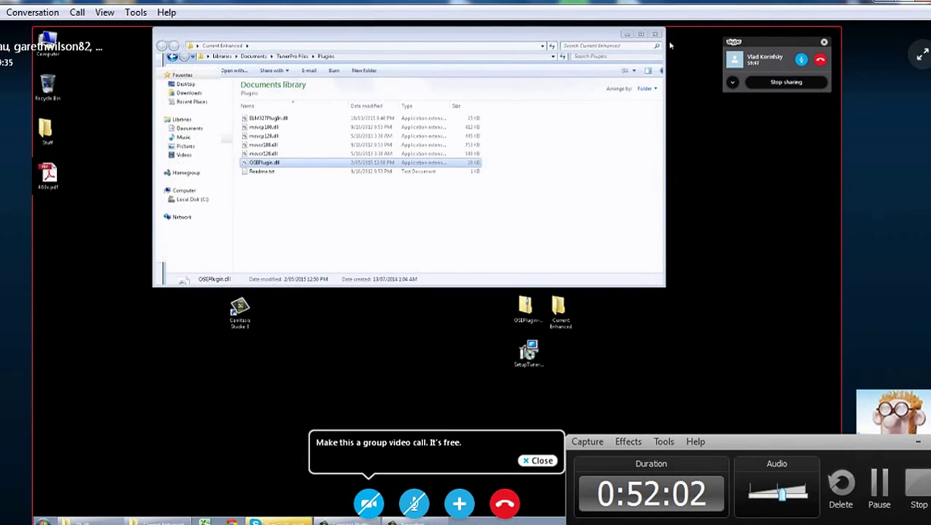
pyautogui.click(654, 33)
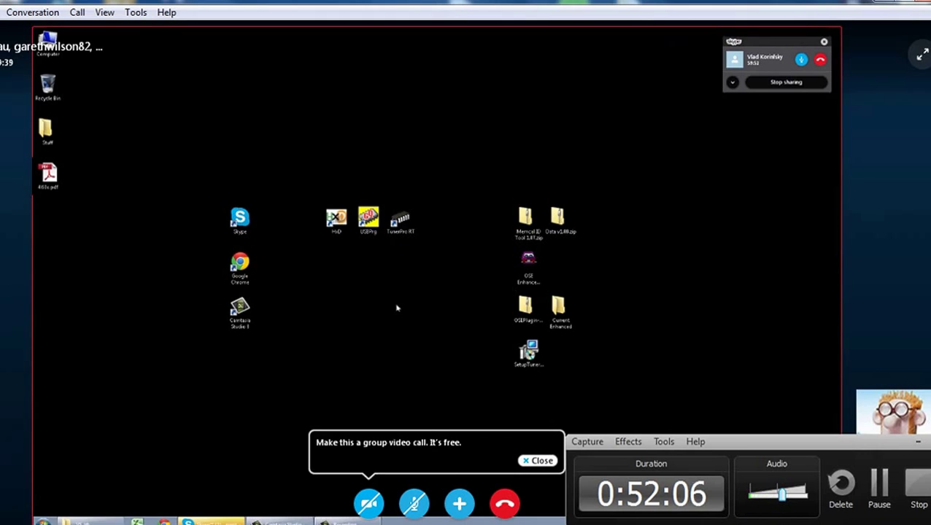
pyautogui.doubleClick(412, 230)
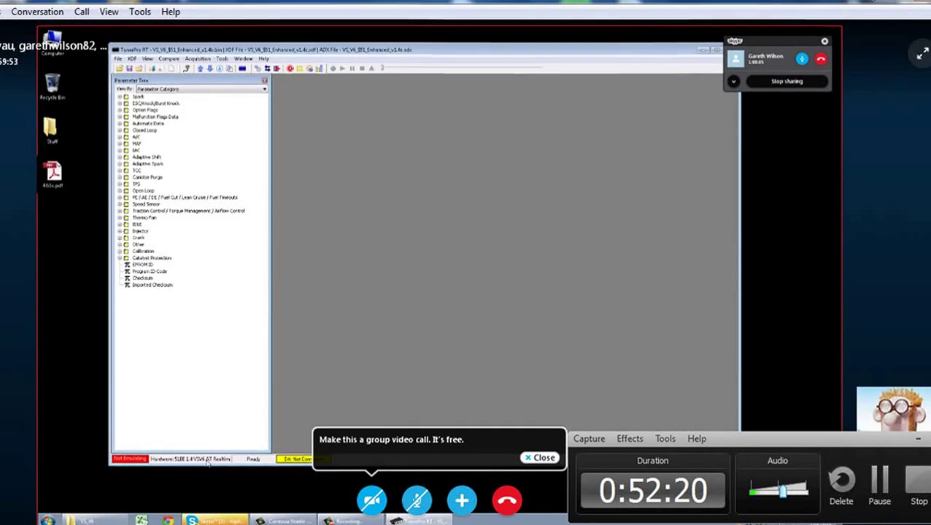
# Step: Open the TunerPro preferences for data acquisition and emulation and check the OSE Plugin v1.50 data acquisition plug-in selection
pyautogui.click(225, 60)
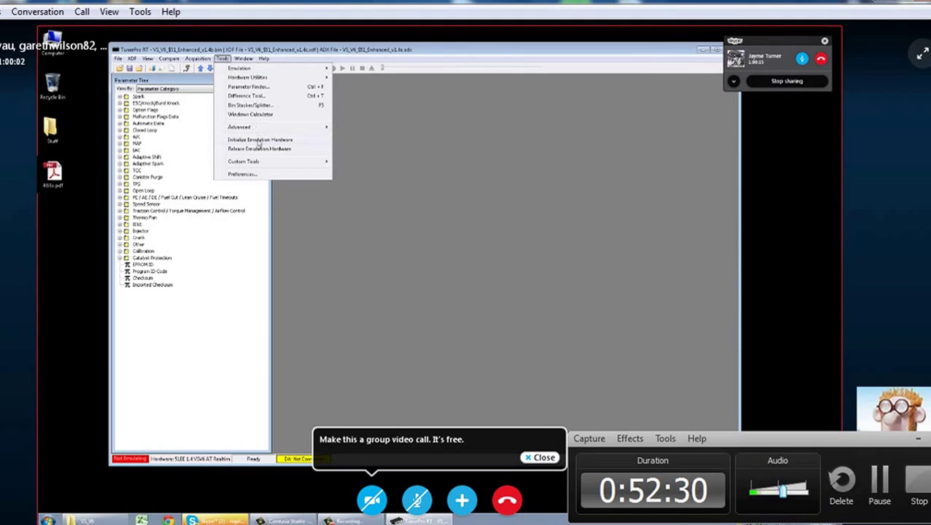
pyautogui.click(271, 176)
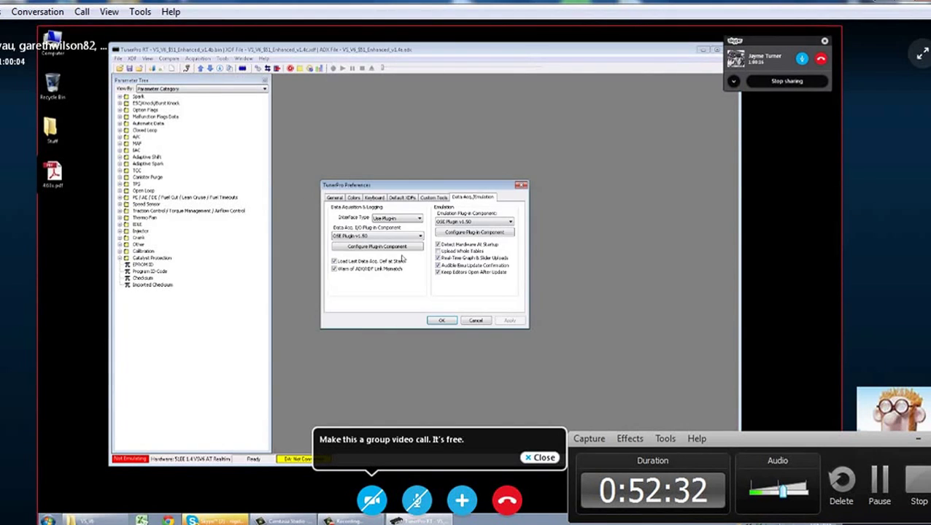
pyautogui.click(379, 236)
pyautogui.click(380, 241)
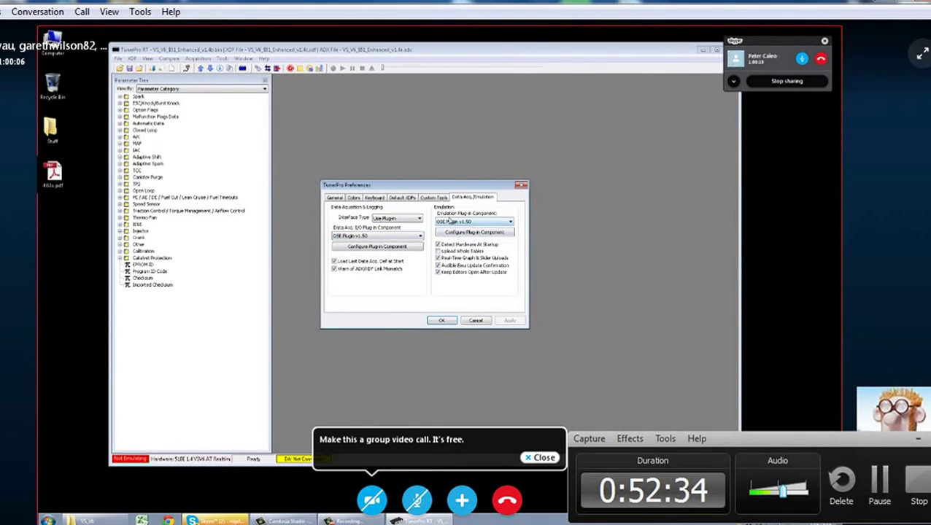
# Step: Open the emulation plug-in's configuration, examine the available vehicle types, and cancel without saving
pyautogui.click(450, 232)
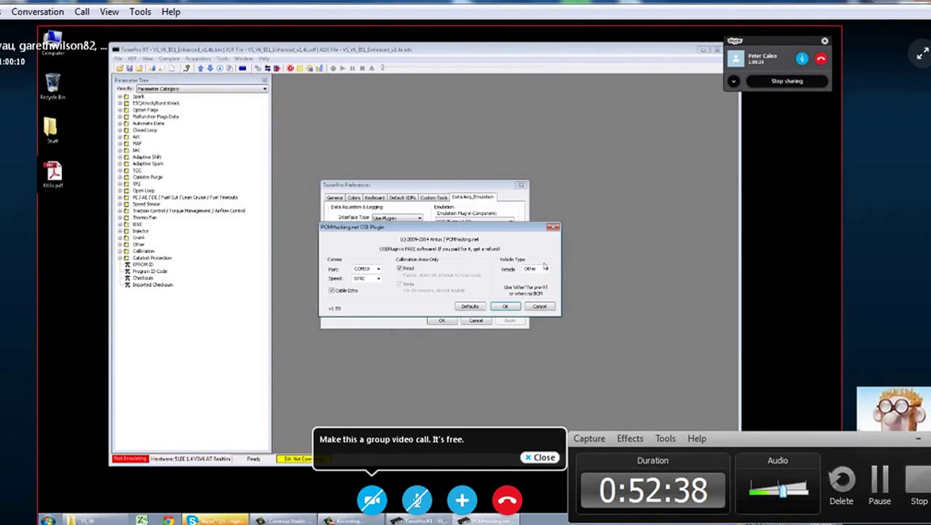
pyautogui.click(547, 269)
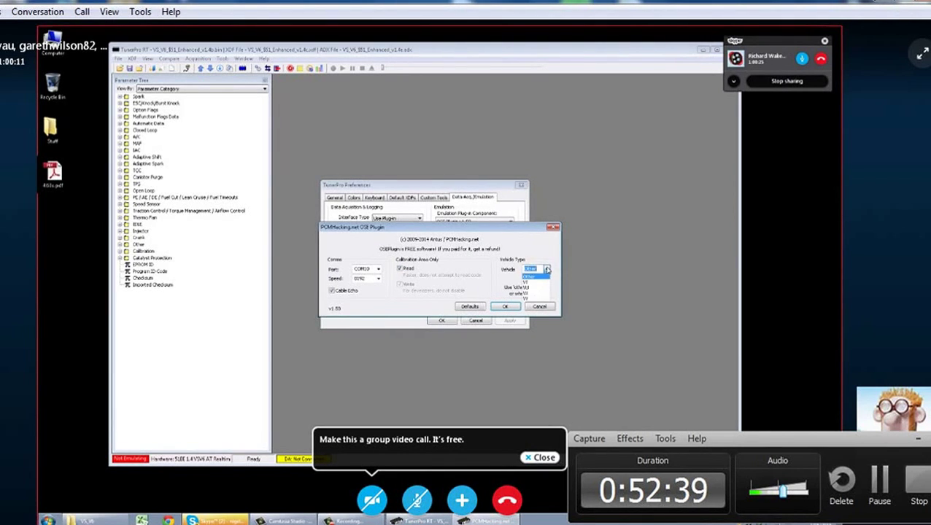
pyautogui.click(546, 312)
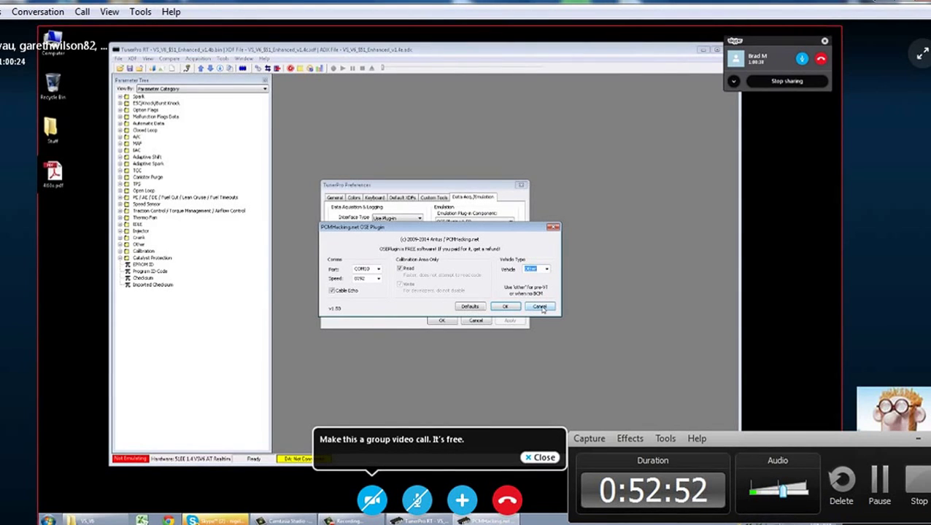
pyautogui.click(547, 270)
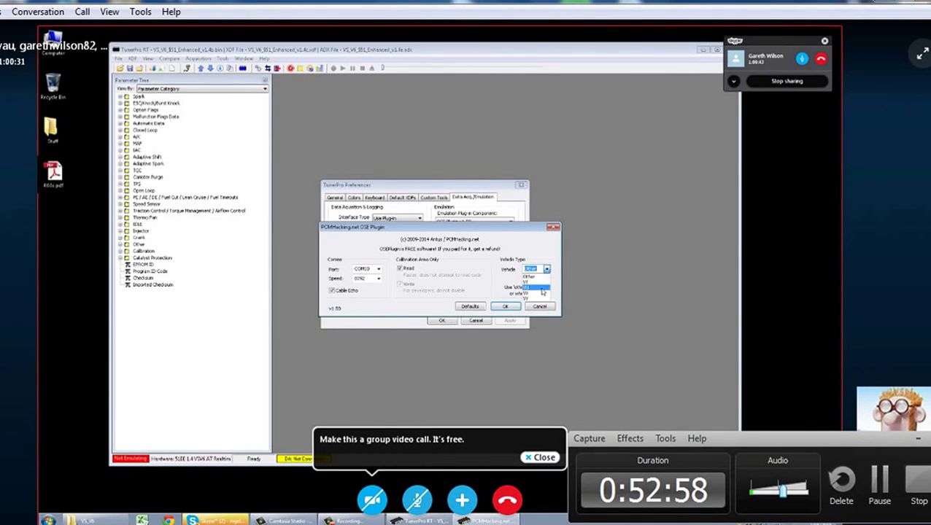
pyautogui.click(539, 294)
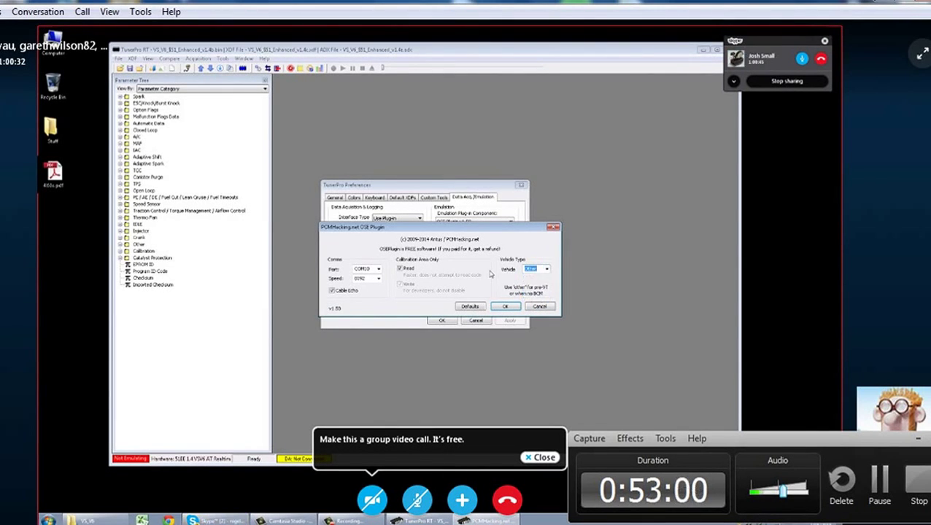
pyautogui.click(539, 307)
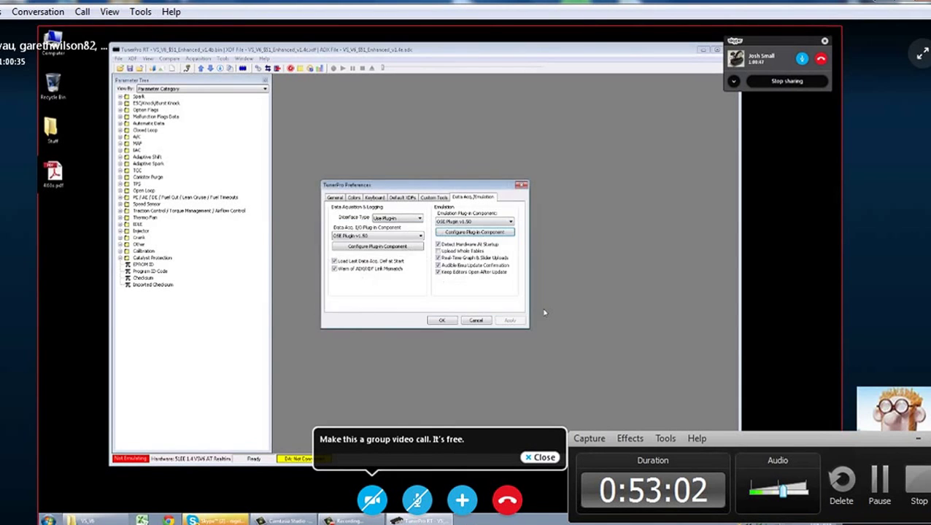
# Step: Cancel the TunerPro preferences dialog and close TunerPro RT
pyautogui.click(476, 321)
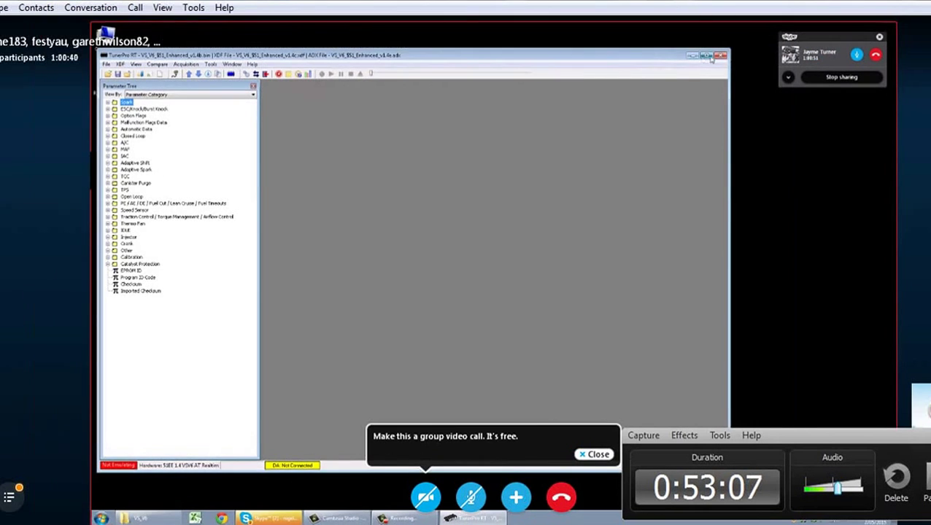
pyautogui.click(719, 56)
pyautogui.moveTo(717, 59); pyautogui.dragTo(551, 211)
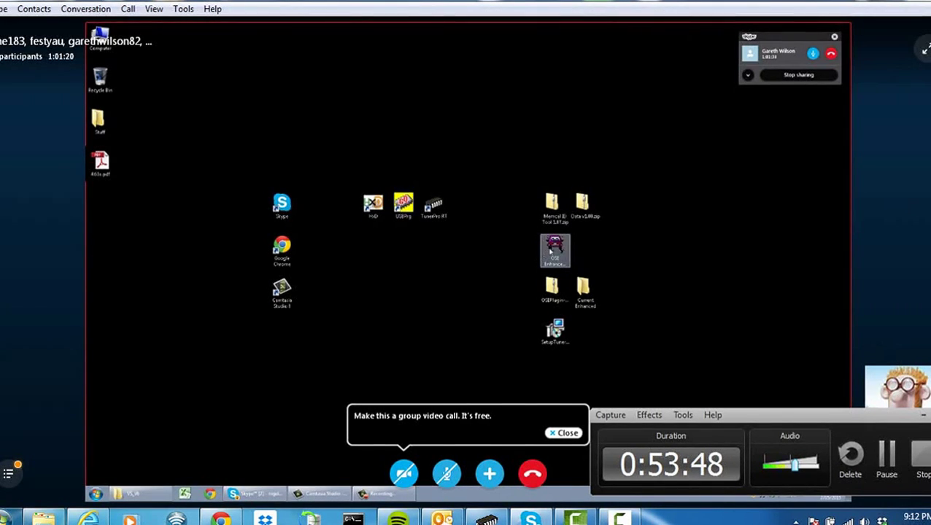
# Step: Select the OSE Enhanced Flash Tool on the desktop and launch it
pyautogui.click(551, 251)
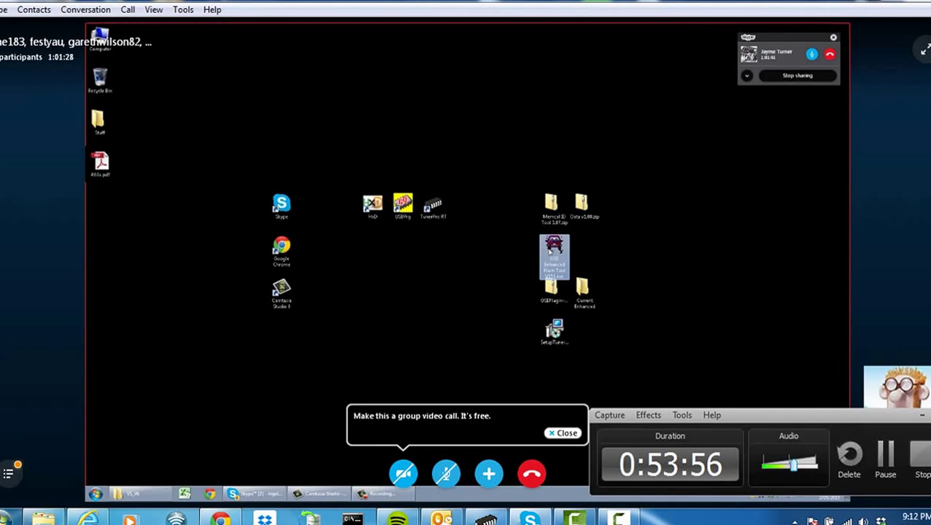
pyautogui.click(583, 243)
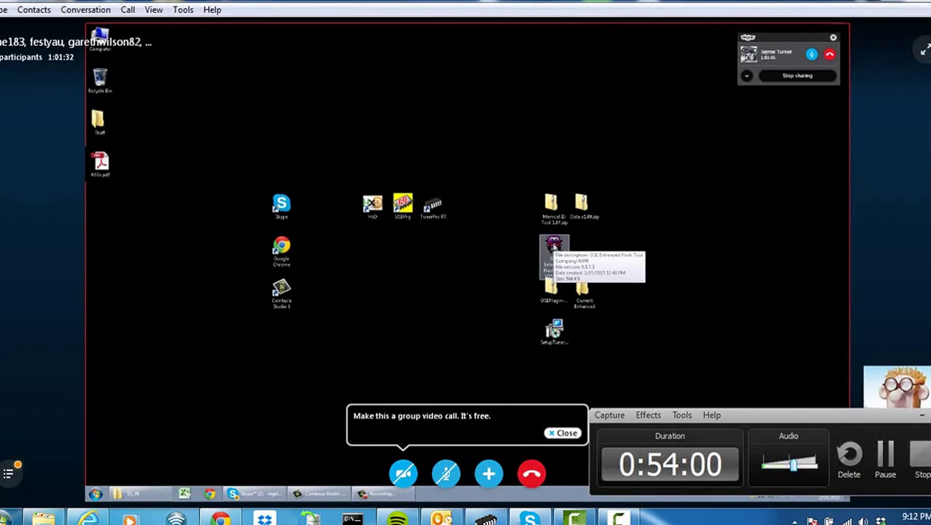
pyautogui.click(554, 247)
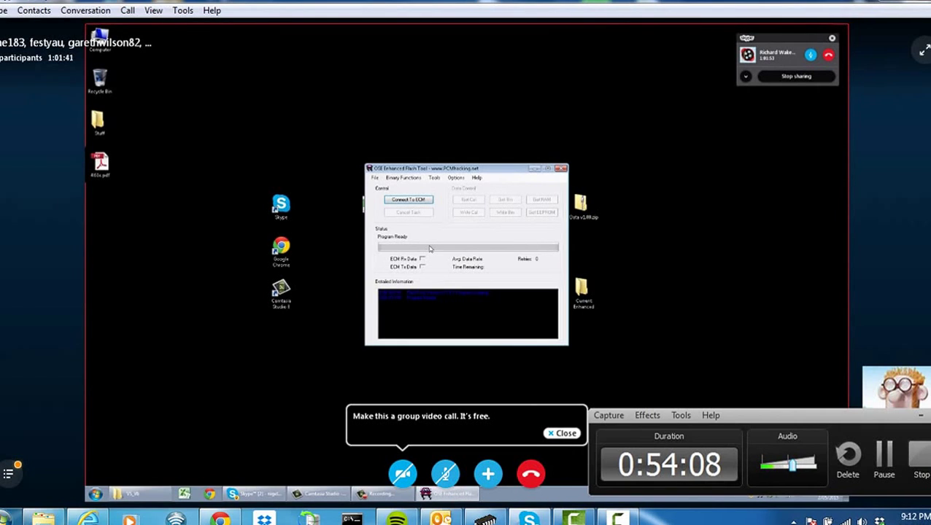
# Step: Set the flash tool's preferences to the VS Eco or S/C in Vehicle type and the USB ALDL interface
pyautogui.click(455, 177)
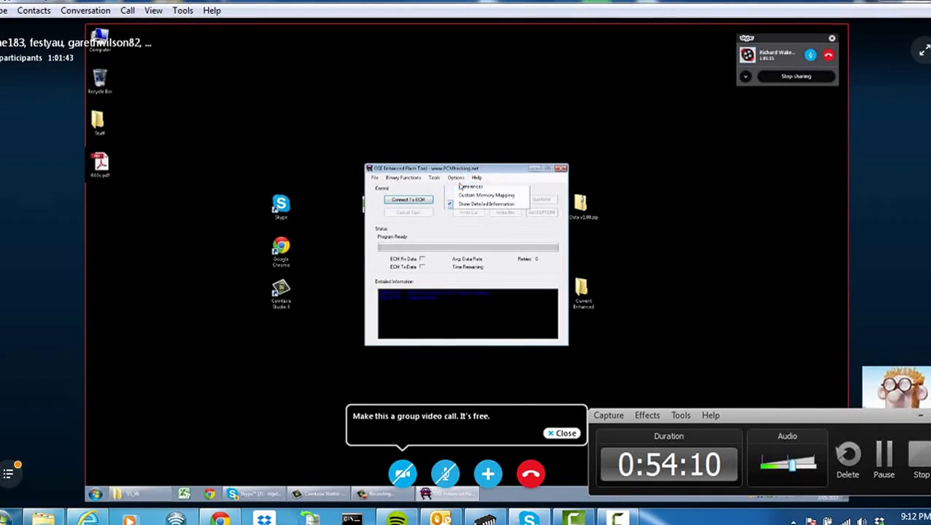
pyautogui.click(459, 186)
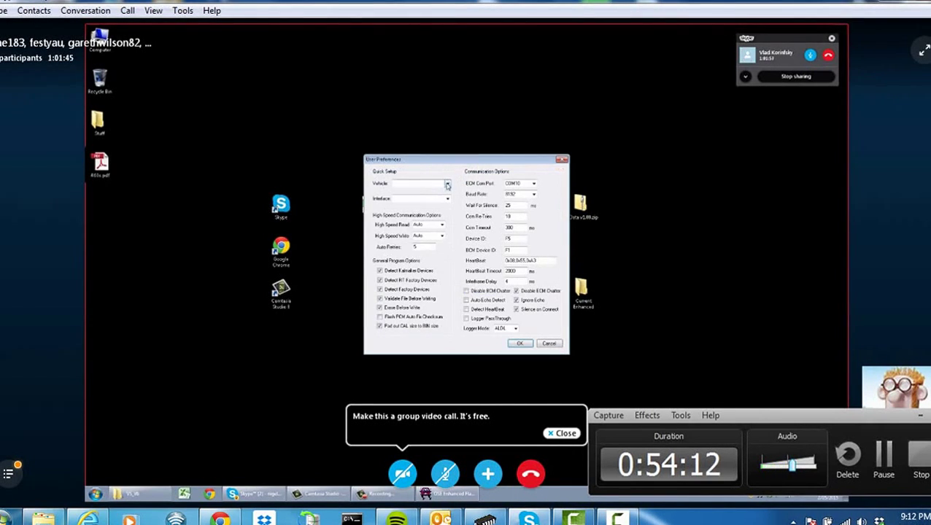
pyautogui.click(447, 182)
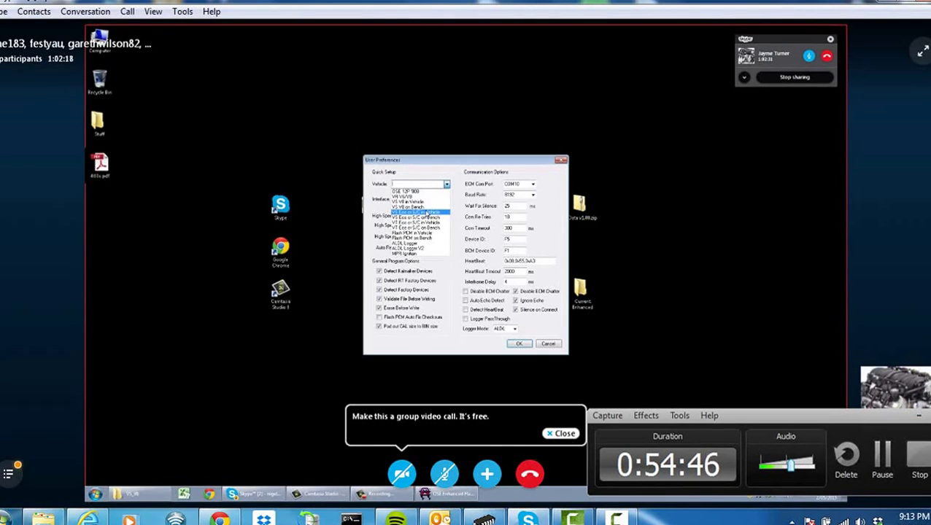
pyautogui.click(431, 211)
pyautogui.click(441, 199)
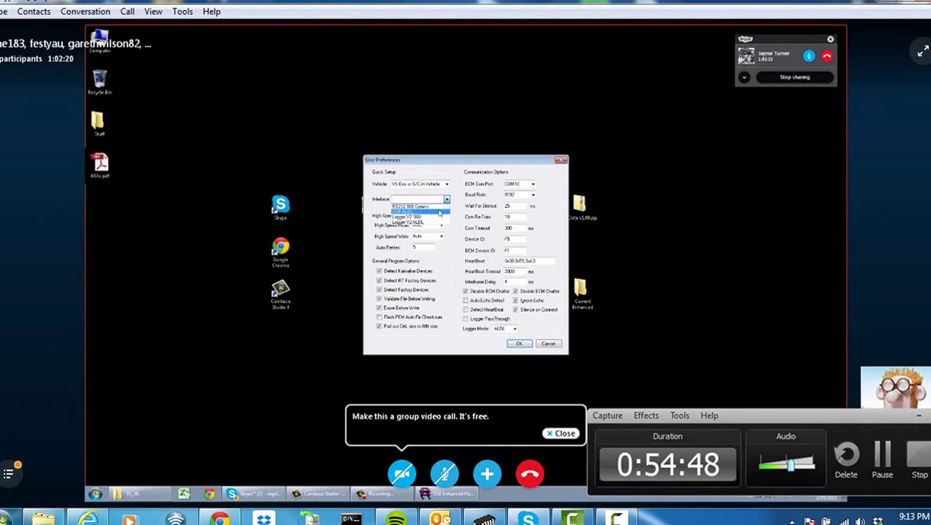
pyautogui.click(439, 212)
pyautogui.click(518, 343)
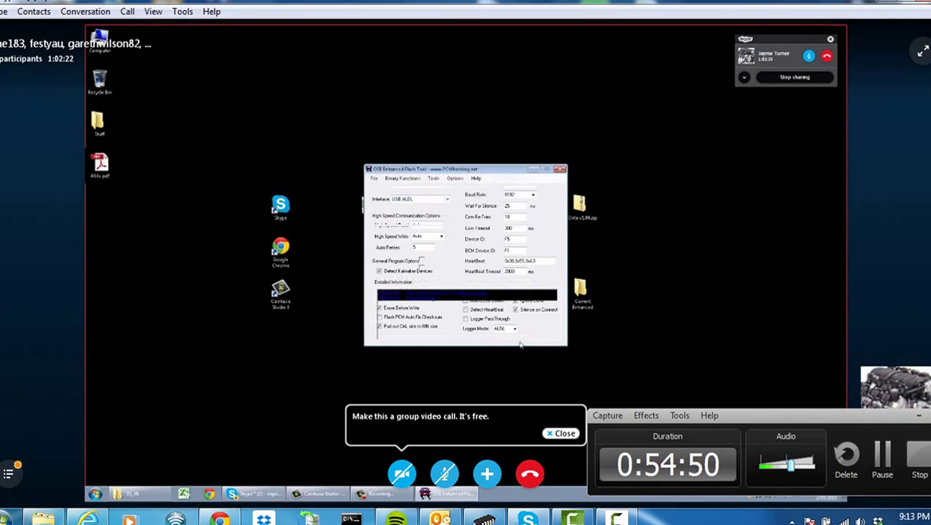
# Step: Examine the flash tool's available tools, options, file commands and binary functions without running any of them
pyautogui.click(437, 184)
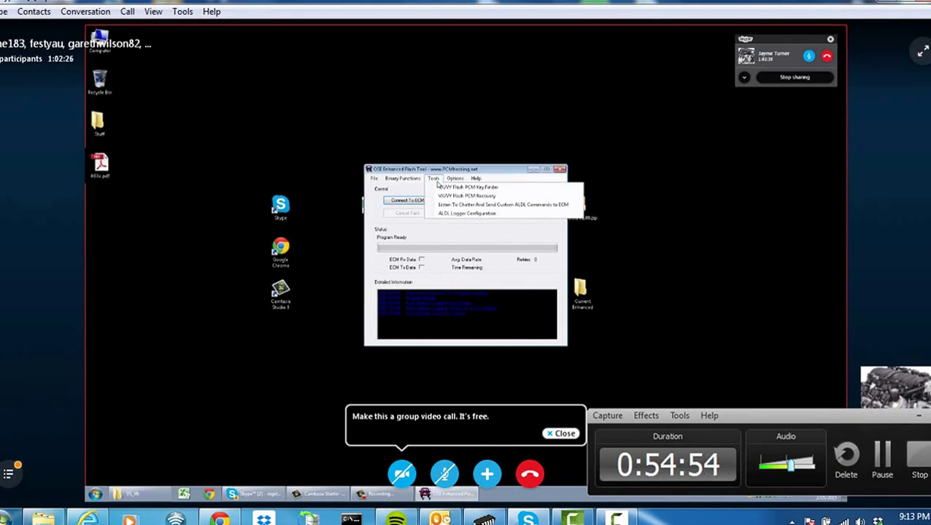
pyautogui.click(416, 173)
pyautogui.click(438, 181)
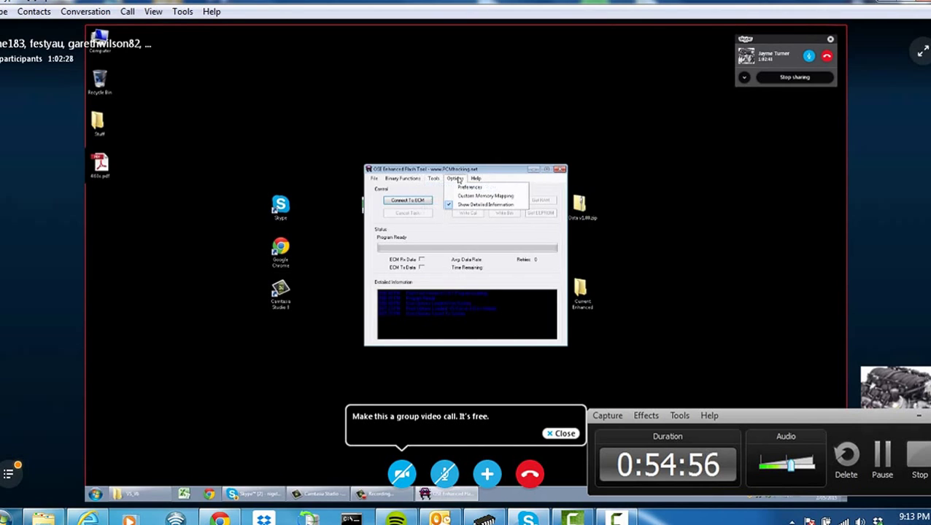
pyautogui.click(458, 179)
pyautogui.click(409, 178)
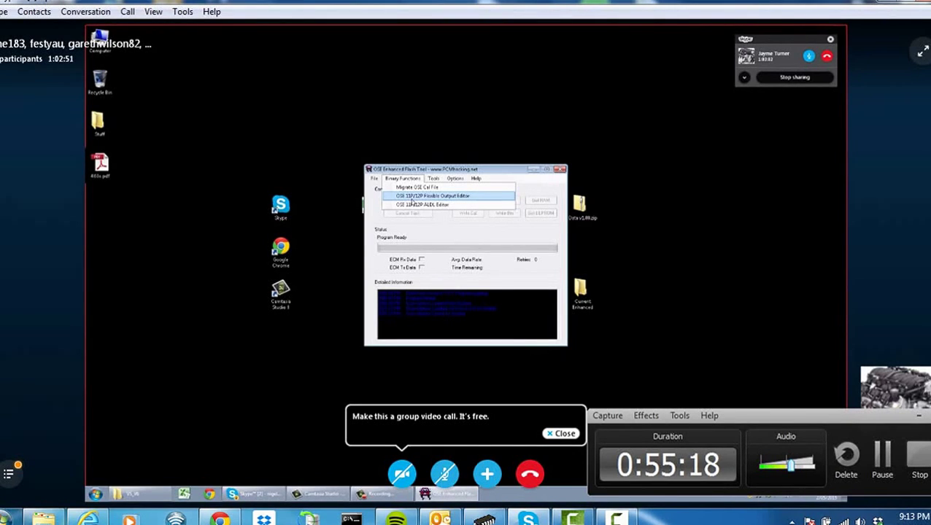
pyautogui.click(401, 178)
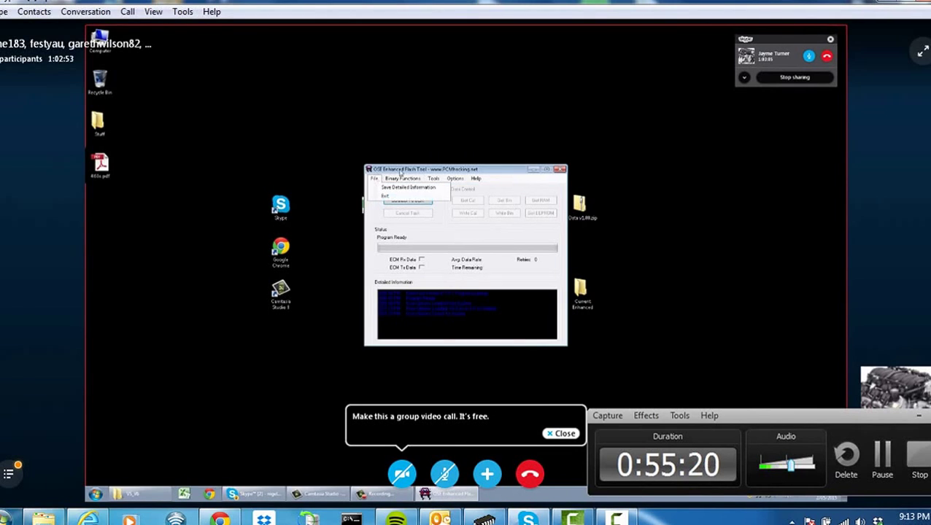
pyautogui.click(458, 179)
pyautogui.moveTo(428, 179)
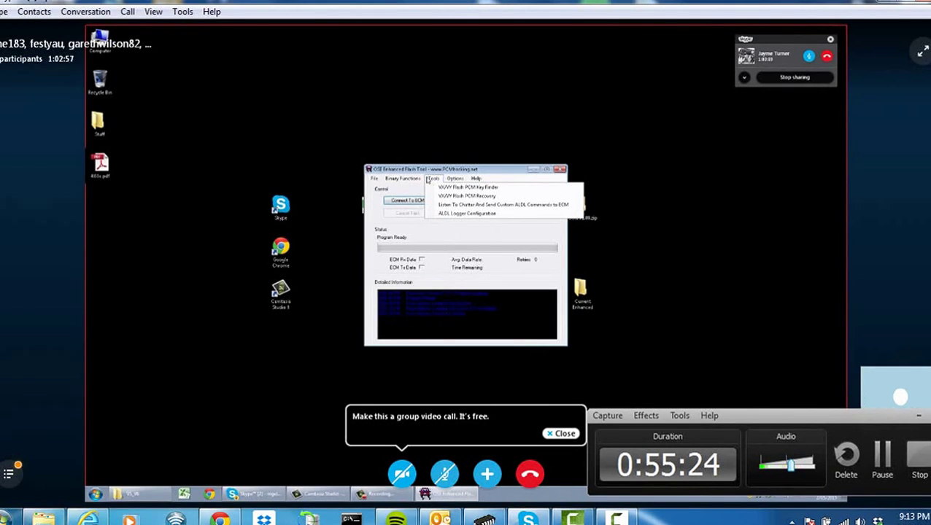
pyautogui.click(429, 180)
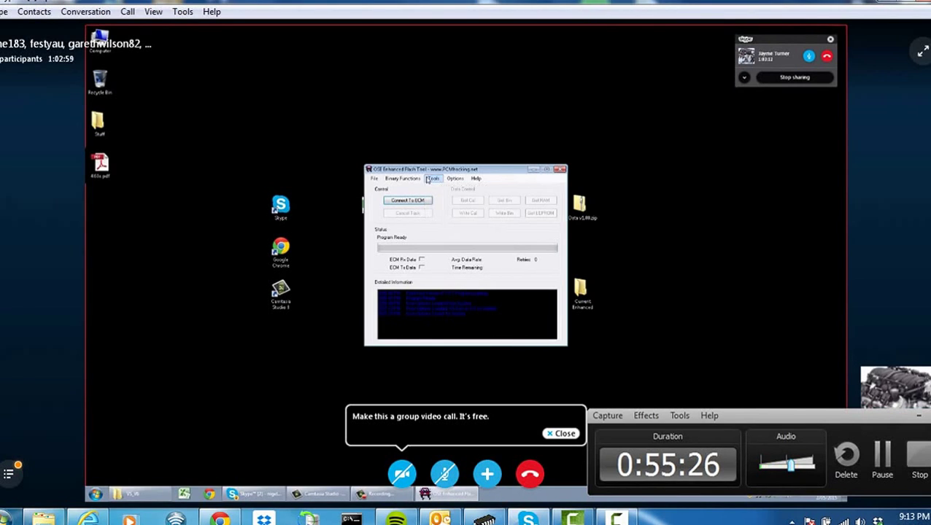
pyautogui.click(413, 181)
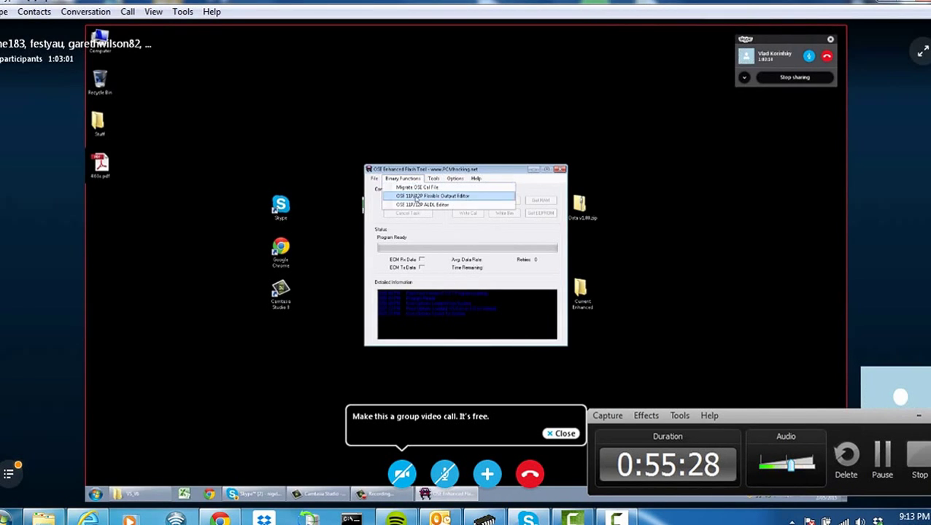
pyautogui.click(418, 177)
# Step: Try connecting to the ECM, and retry the connection after setting the vehicle preference to VS Eco or S/C on Bench
pyautogui.click(414, 201)
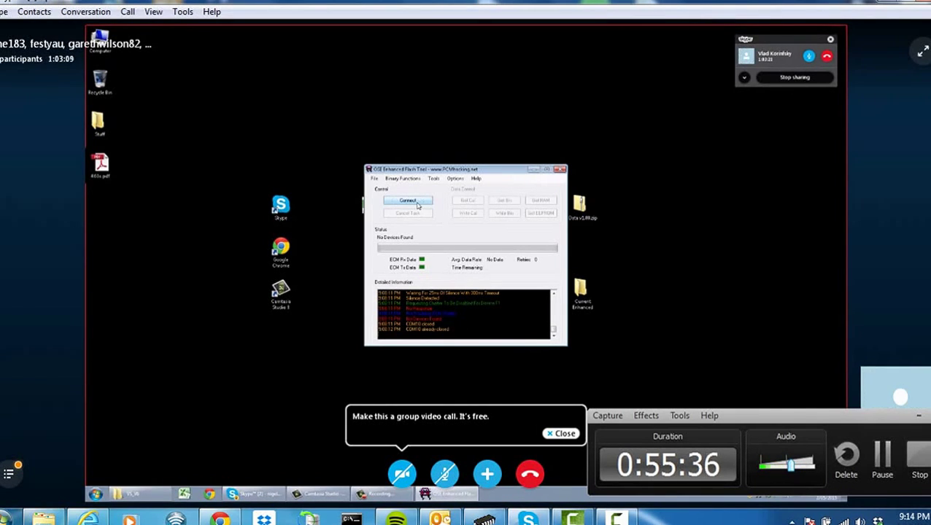
pyautogui.click(455, 179)
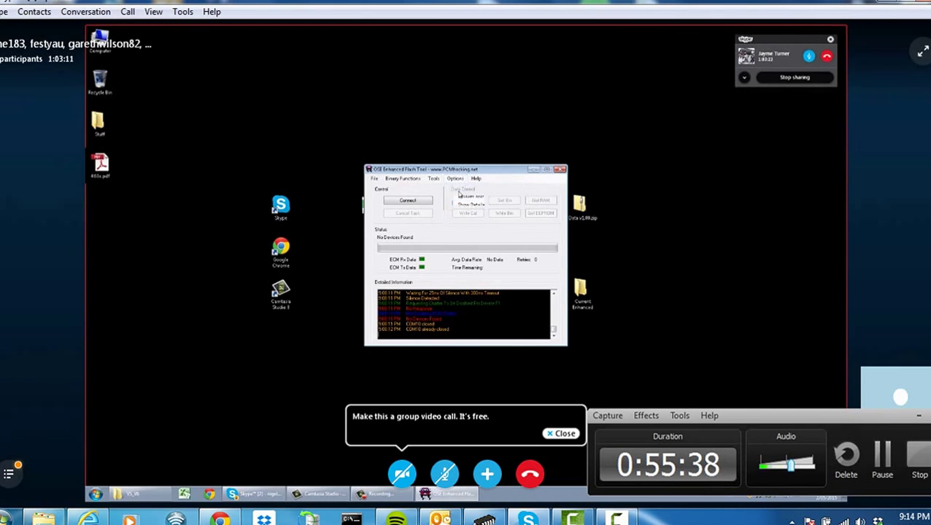
pyautogui.click(459, 196)
pyautogui.click(422, 184)
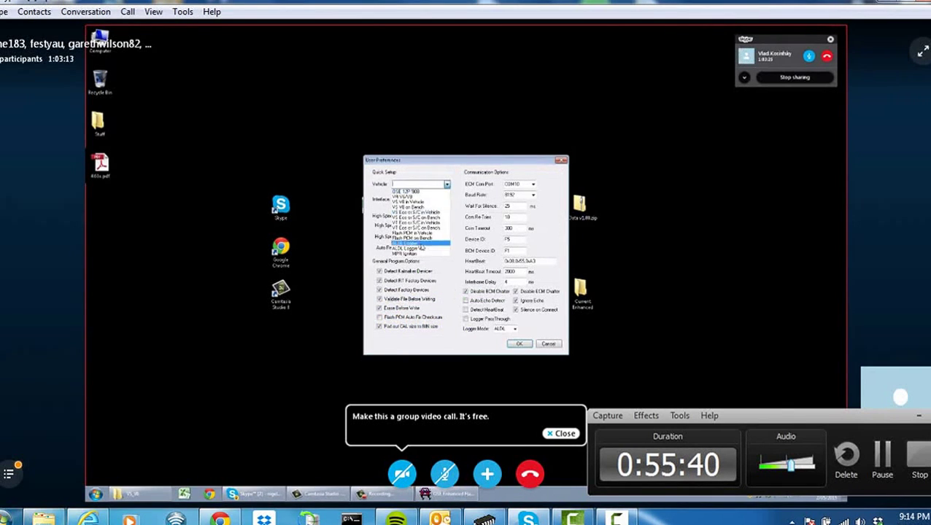
pyautogui.click(419, 217)
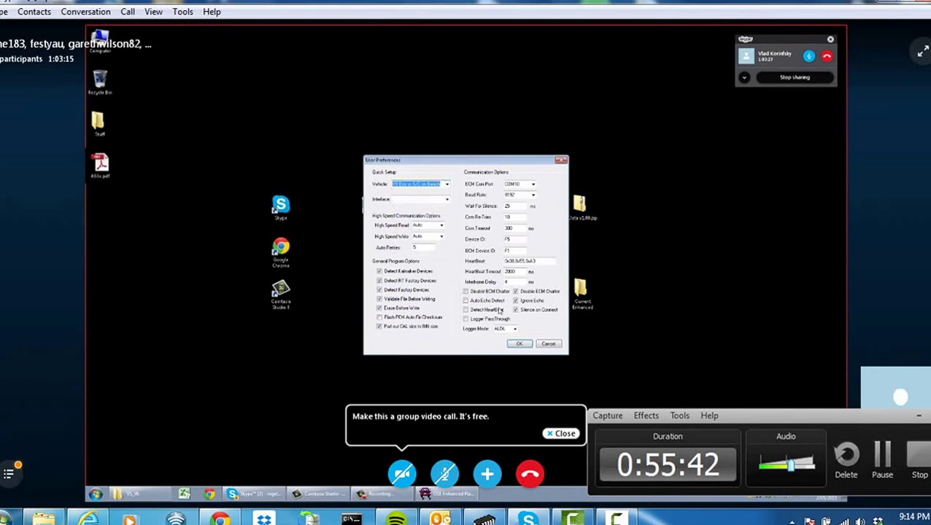
pyautogui.click(519, 343)
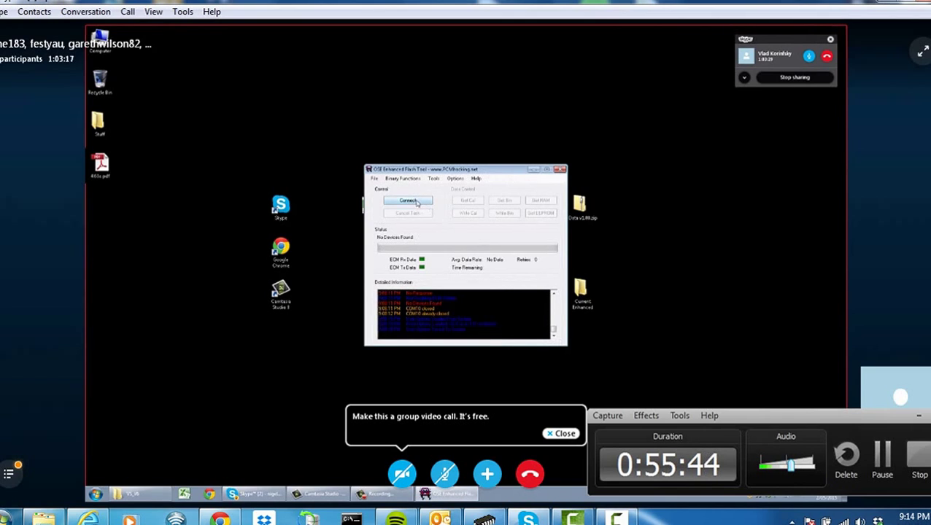
pyautogui.click(416, 202)
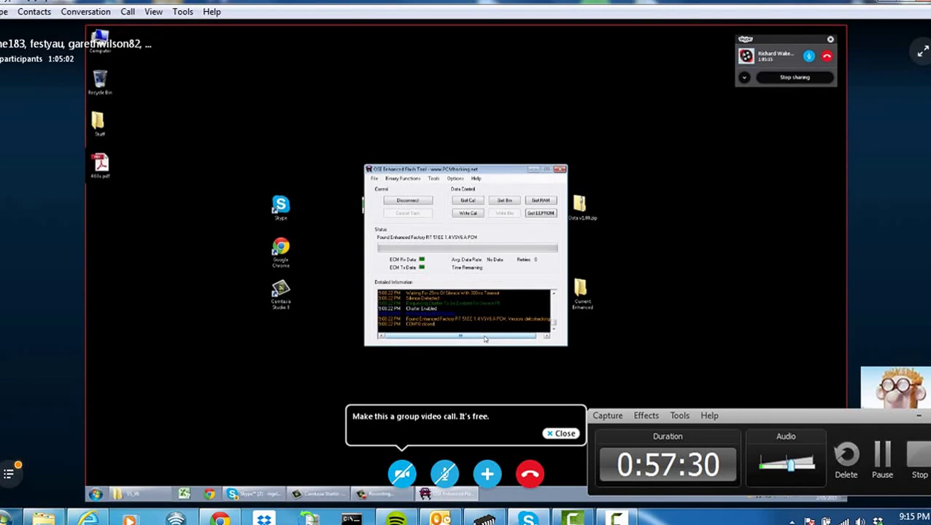
# Step: Review the flash tool's commands while connected, disconnect from the ECM and close the tool
pyautogui.click(432, 182)
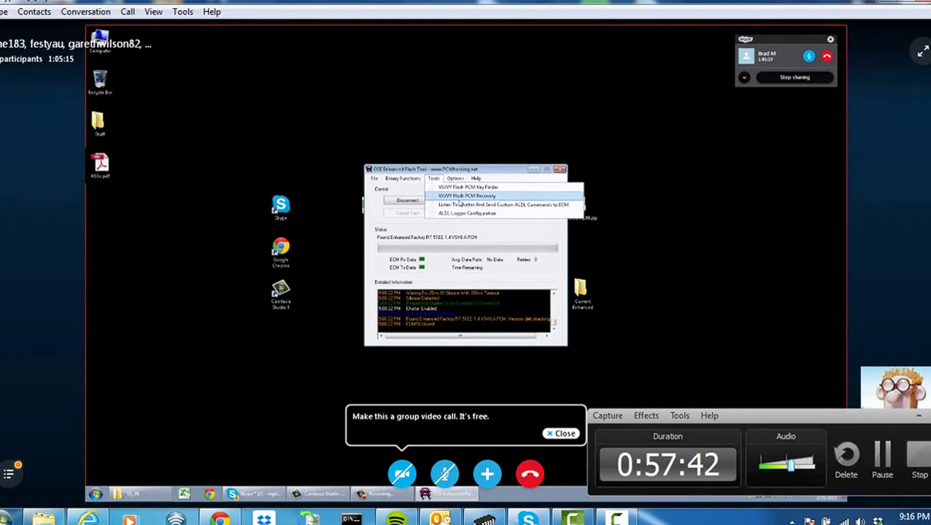
pyautogui.moveTo(455, 178)
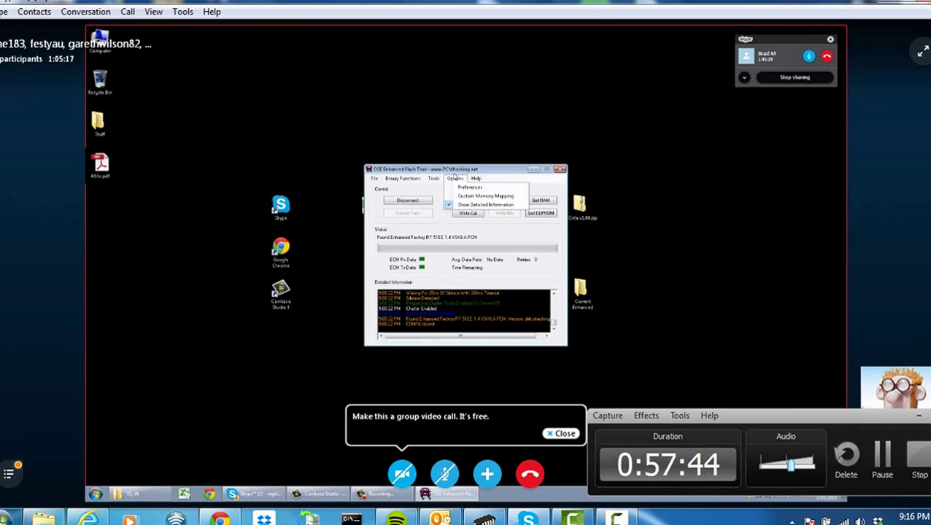
pyautogui.moveTo(400, 178)
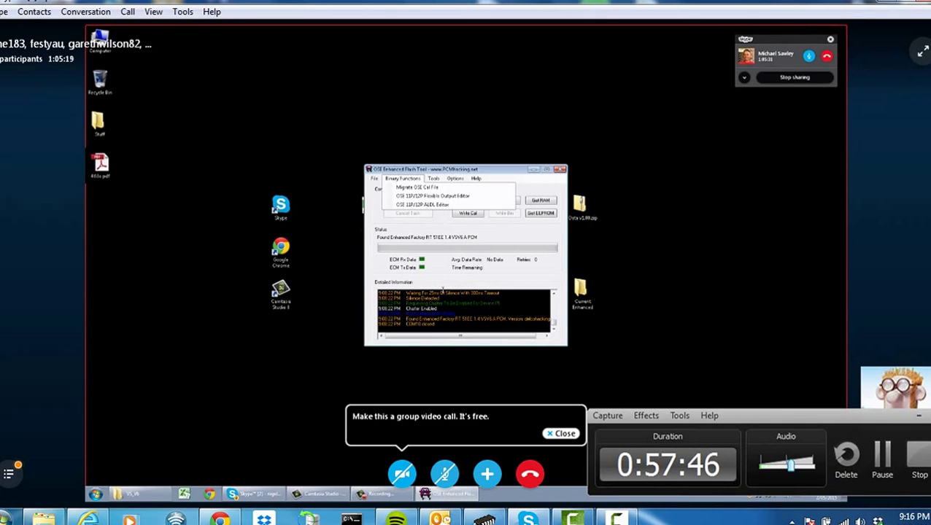
pyautogui.click(462, 230)
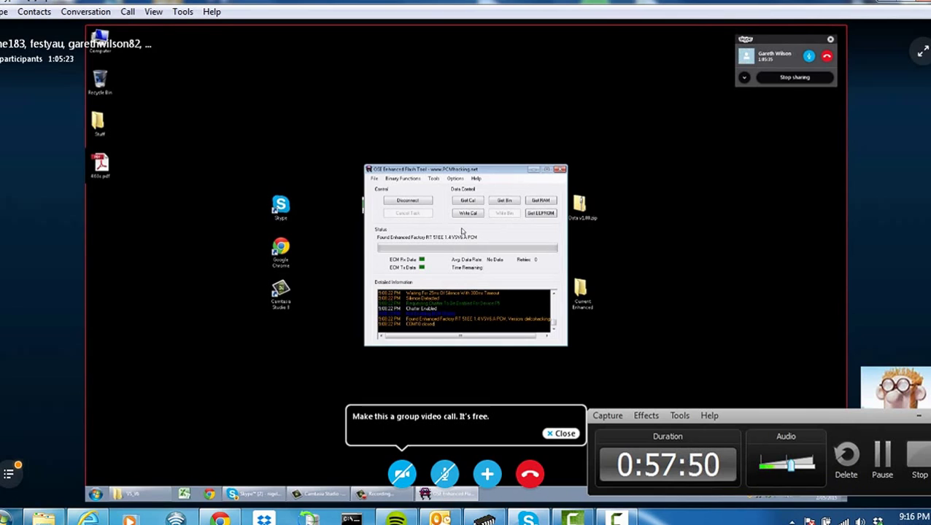
pyautogui.click(407, 201)
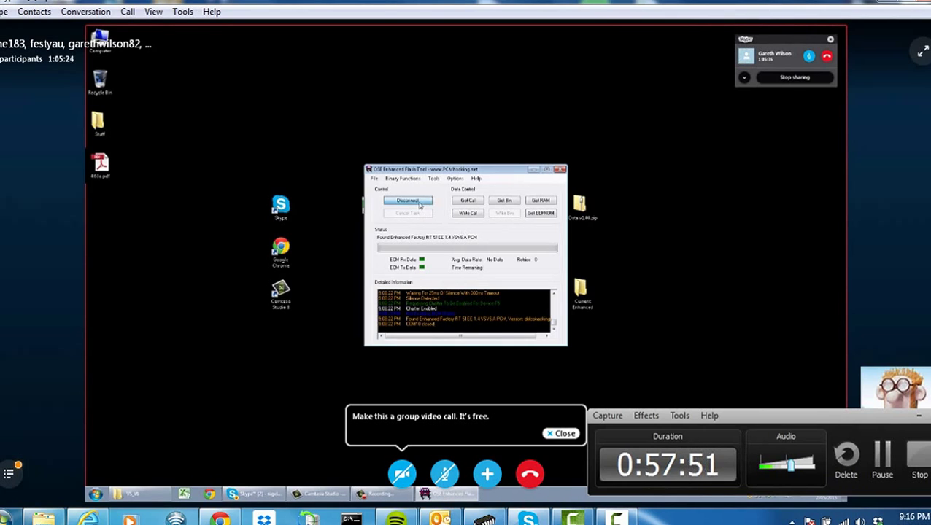
pyautogui.click(559, 170)
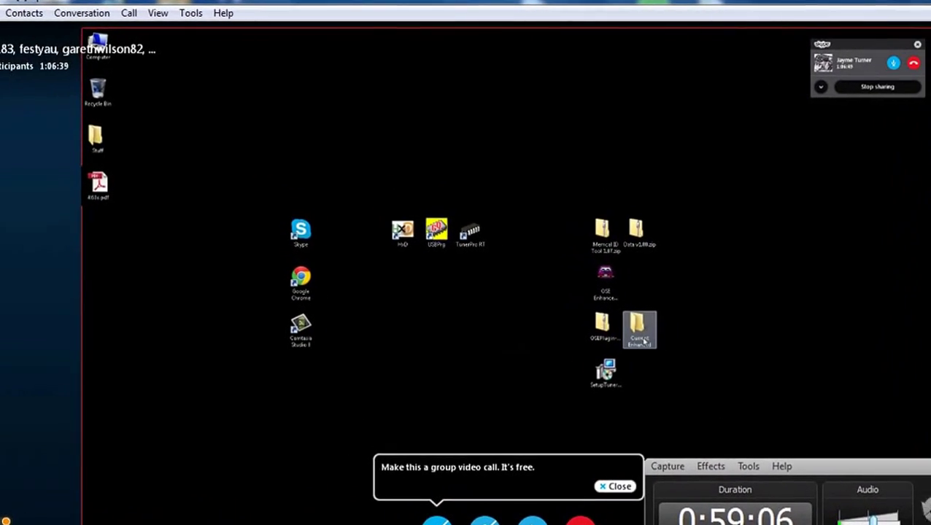
# Step: Open the Current Enhanced folder and examine its vehicle folders and spreadsheets, selecting VS_V6 and Shift pattern Tuning.xls
pyautogui.doubleClick(649, 334)
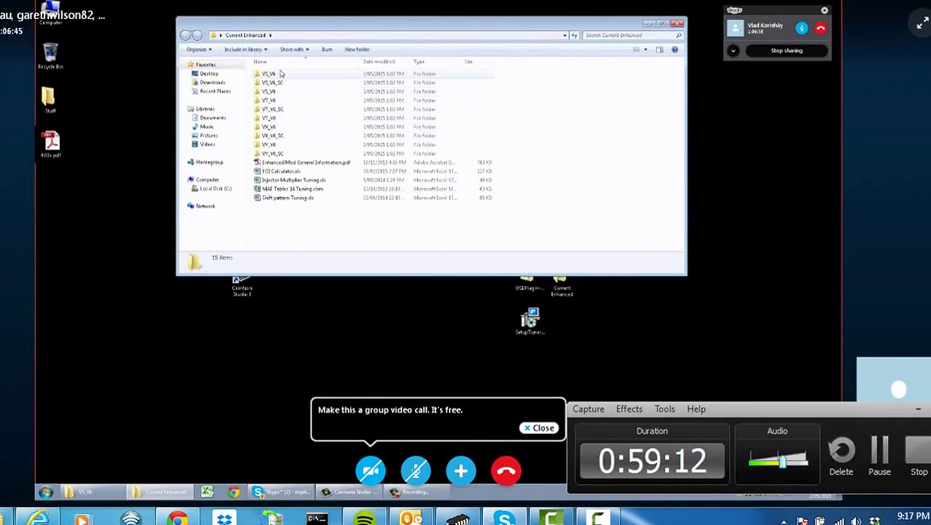
pyautogui.click(281, 73)
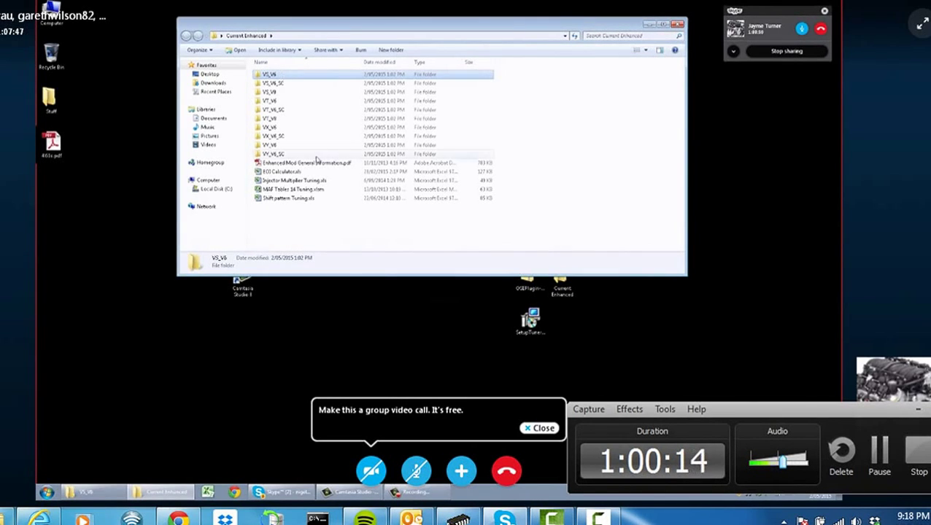
pyautogui.click(292, 212)
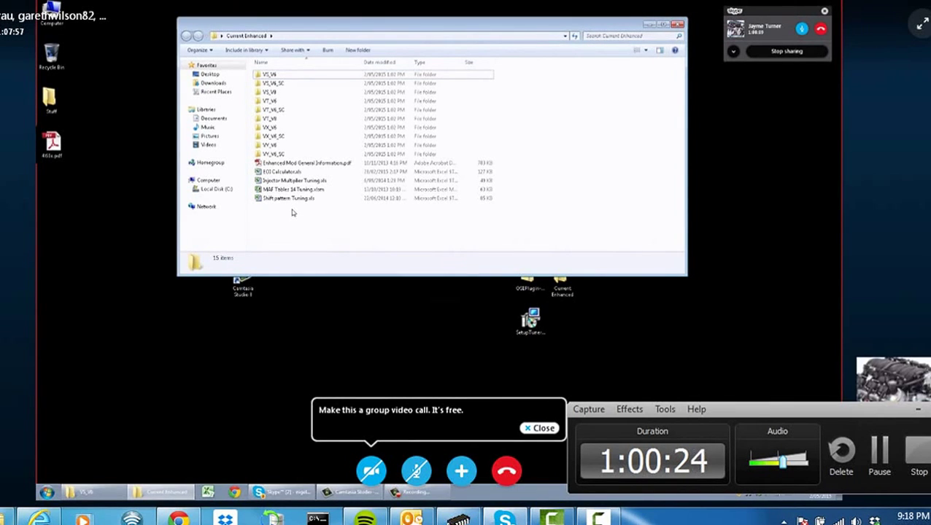
pyautogui.click(288, 204)
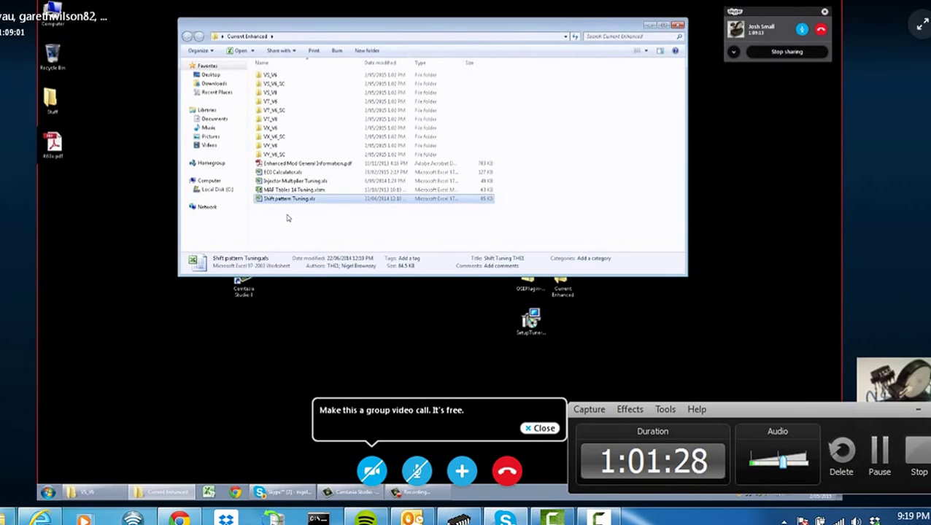
# Step: Open the VT_V6_SC folder and select VT_V6_SC_$A5G_Enhanced_v1.3b.xdf
pyautogui.doubleClick(293, 113)
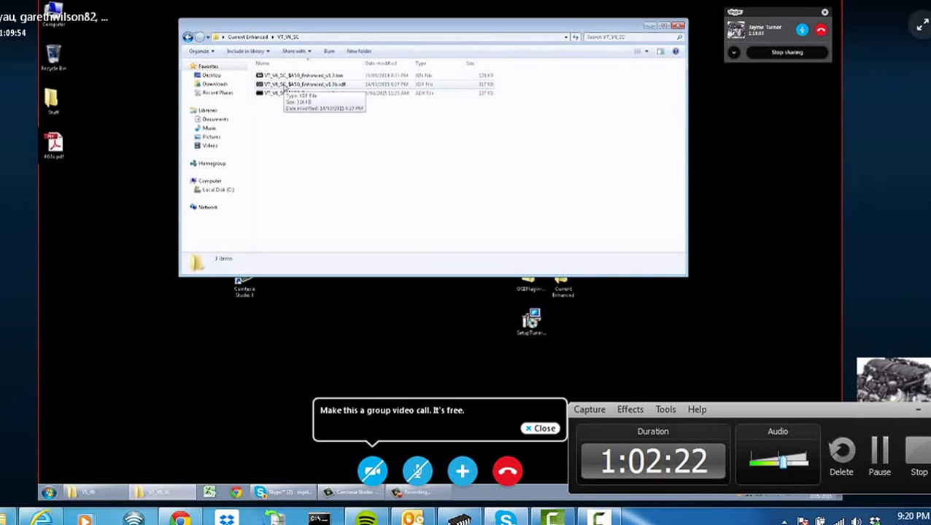
pyautogui.click(284, 85)
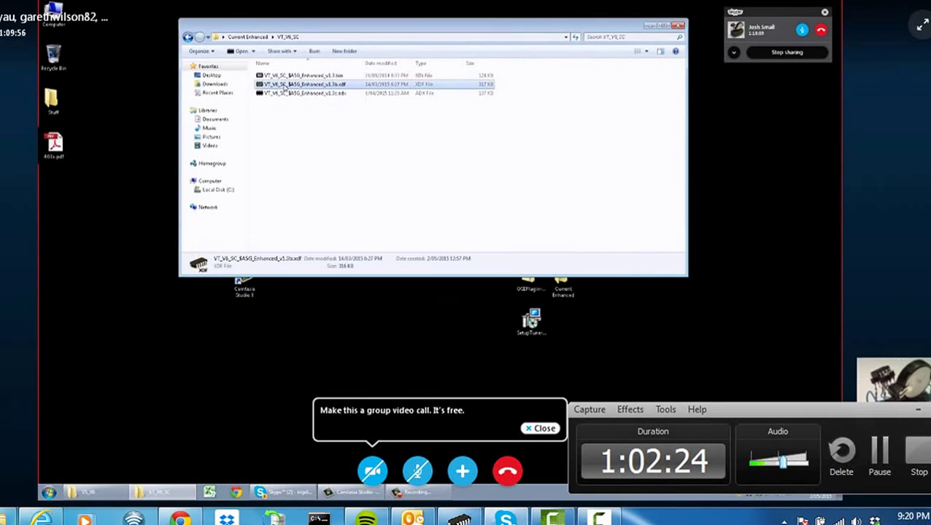
# Step: Return to the Current Enhanced folder, view the files inside its VS_V6 folder and close the folder window
pyautogui.click(255, 39)
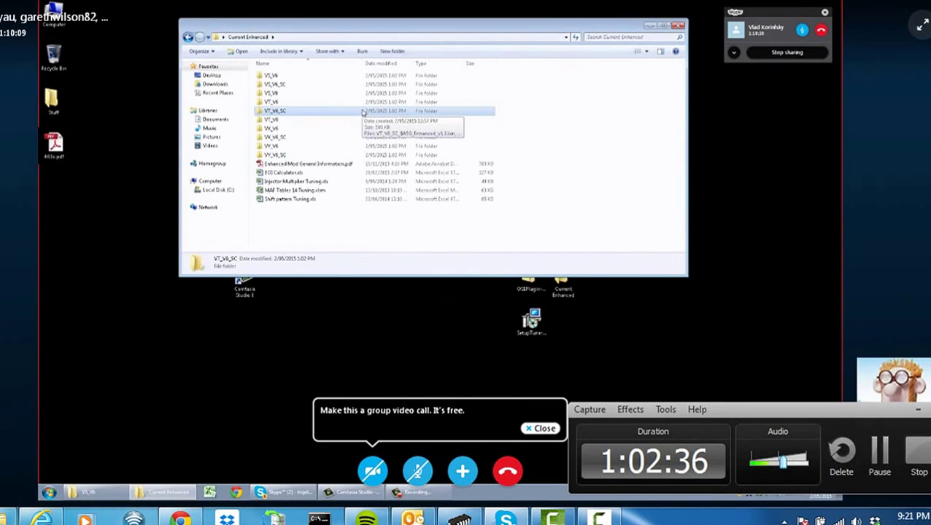
pyautogui.doubleClick(324, 77)
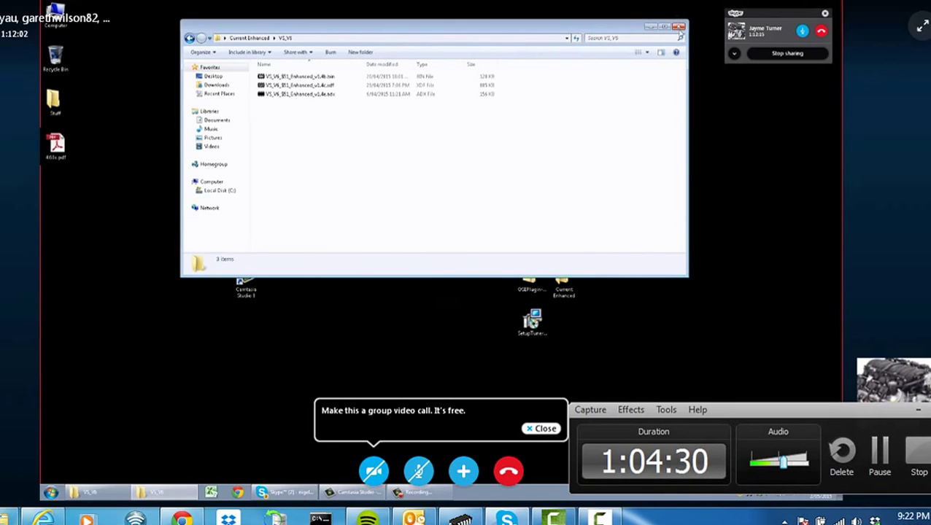
pyautogui.click(678, 28)
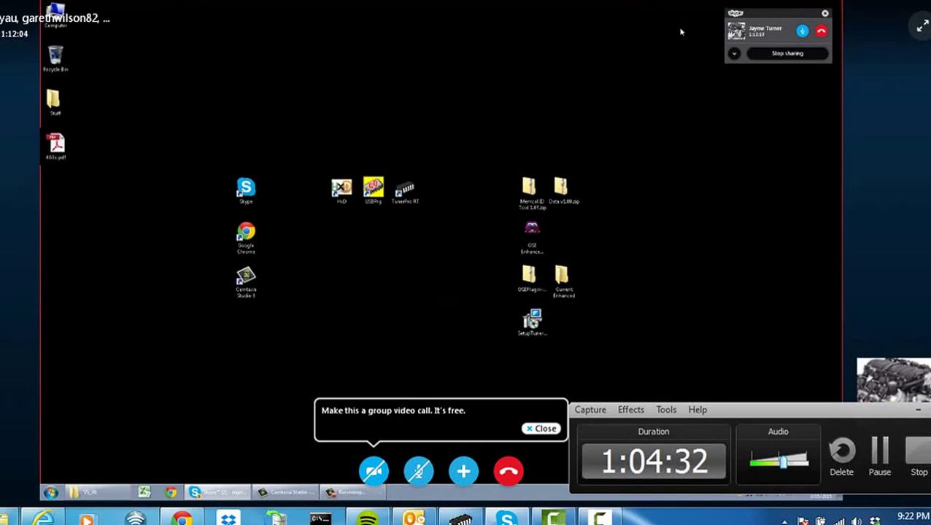
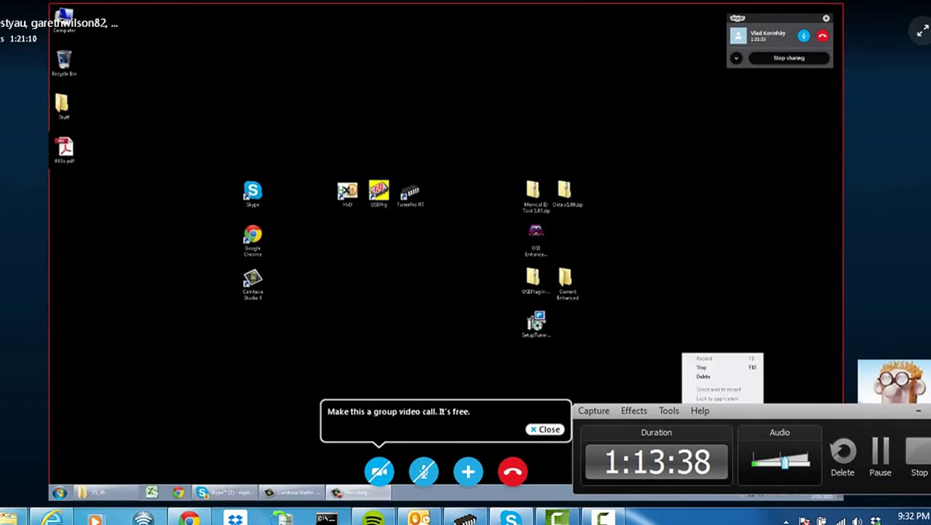
pyautogui.click(801, 394)
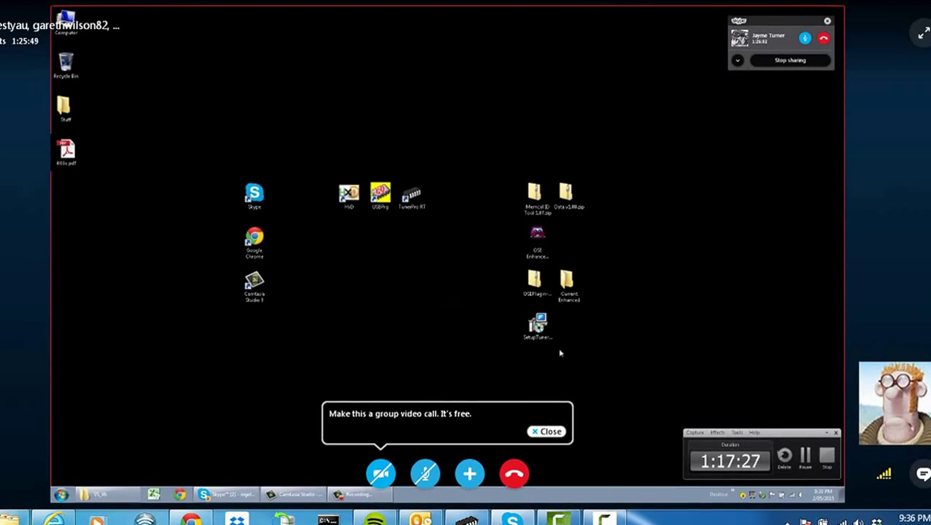
# Step: Open VS_V6_$51_Enhanced_v1.4b.bin and VS_V6_$51_Enhanced_v1.4c.xdf from the VS_V6 folder of Current Enhanced in TunerPro RT
pyautogui.doubleClick(574, 293)
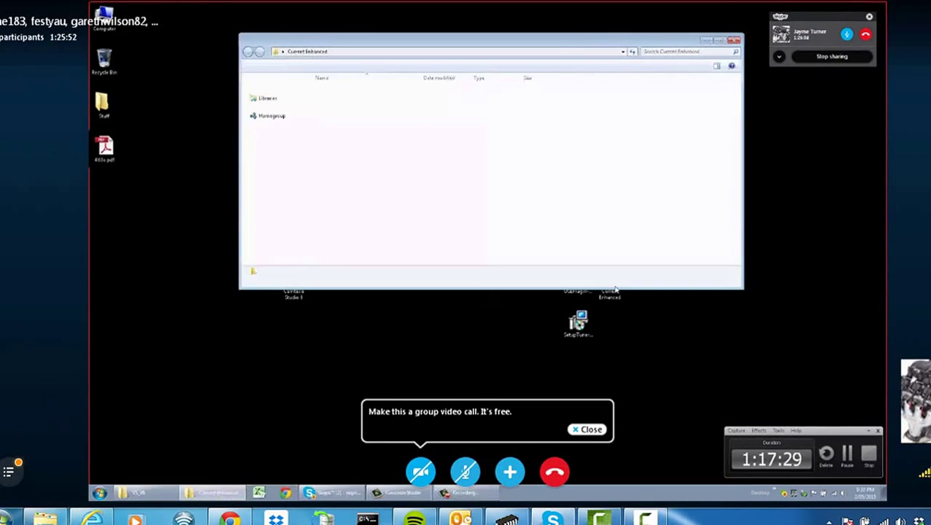
pyautogui.doubleClick(376, 91)
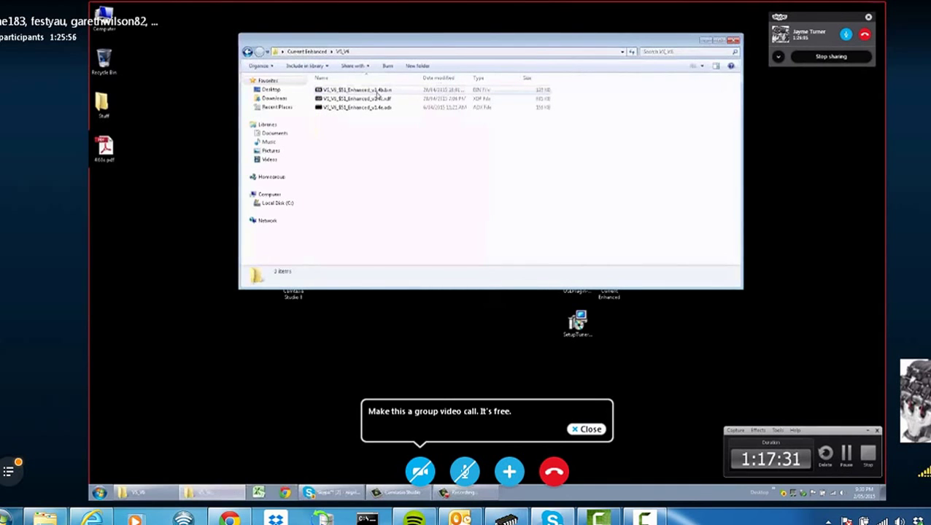
pyautogui.doubleClick(377, 92)
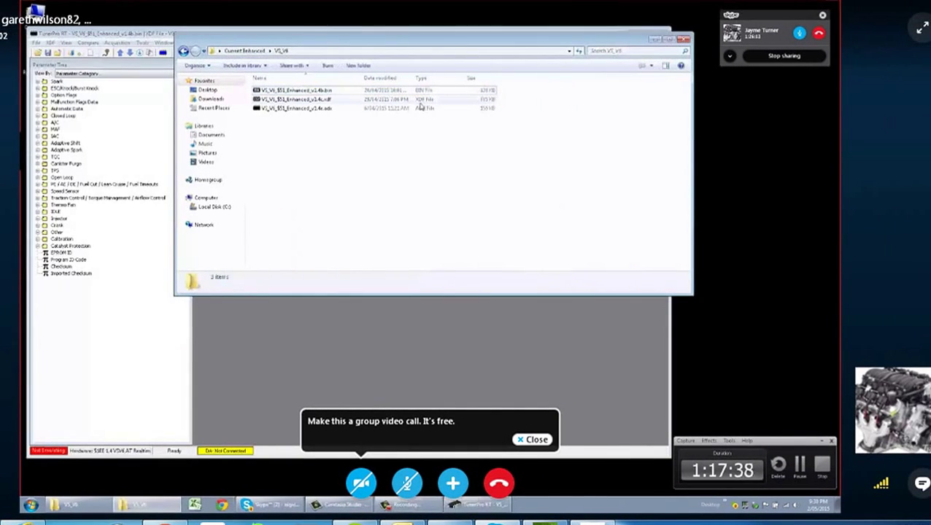
pyautogui.moveTo(365, 101); pyautogui.dragTo(109, 182)
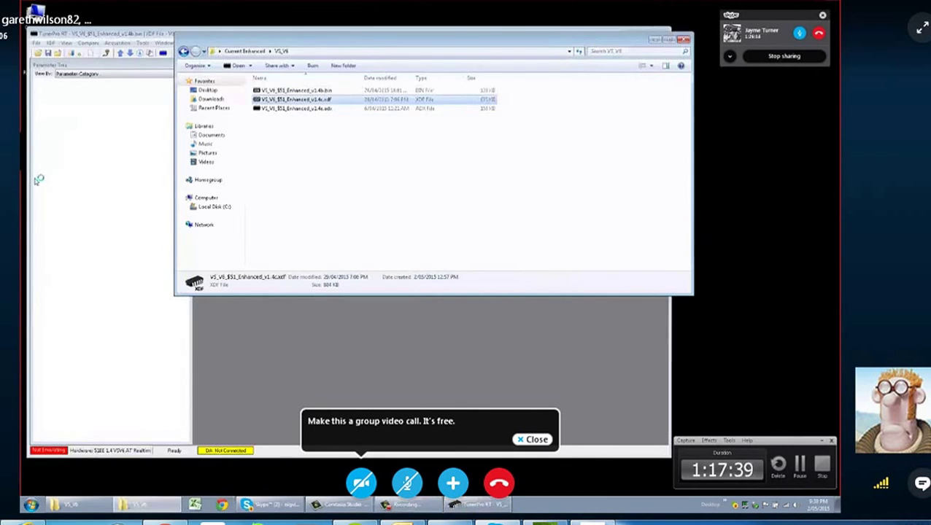
# Step: Open the TPS Filter Coefficient Decreasing, Filter Coefficient Increasing and Transmission Filter Coefficient parameters and arrange their windows side by side
pyautogui.moveTo(38, 180); pyautogui.dragTo(103, 204)
pyautogui.doubleClick(95, 198)
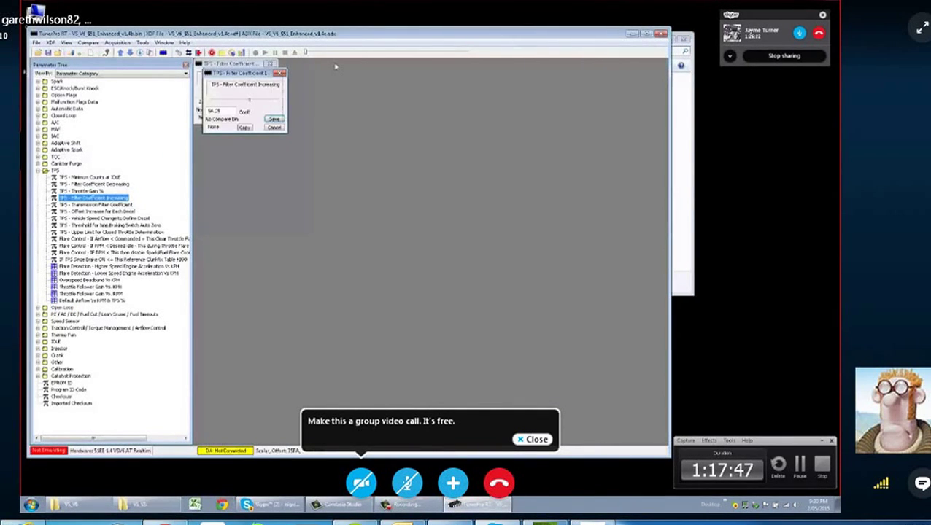
pyautogui.moveTo(255, 74); pyautogui.dragTo(334, 64)
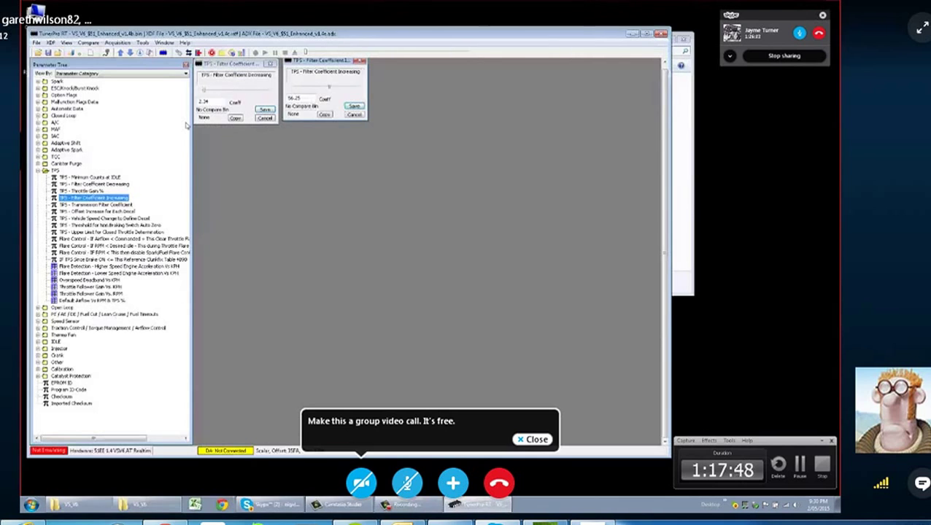
pyautogui.doubleClick(96, 205)
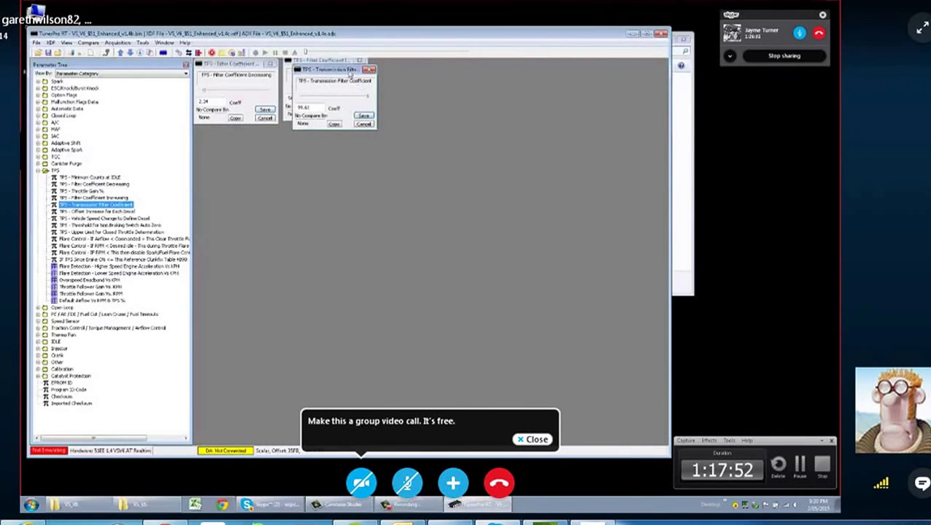
pyautogui.moveTo(351, 71); pyautogui.dragTo(455, 82)
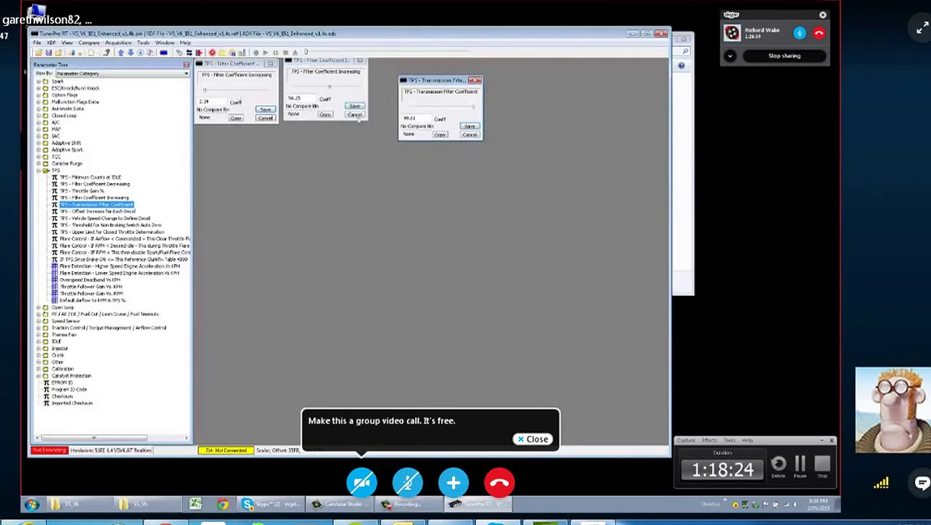
pyautogui.doubleClick(301, 98)
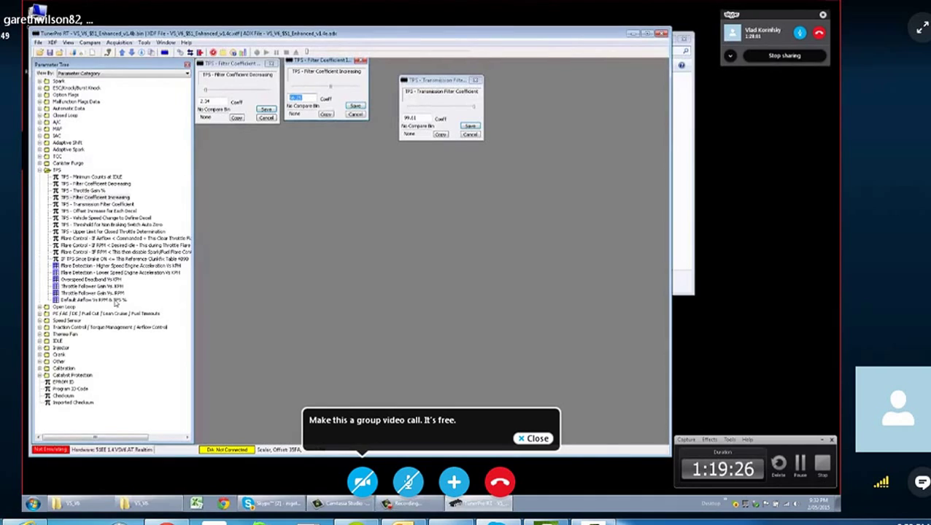
# Step: View the Default Airflow Vs RPM & TPS % table, close it and return to the Transmission Filter Coefficient window
pyautogui.doubleClick(114, 300)
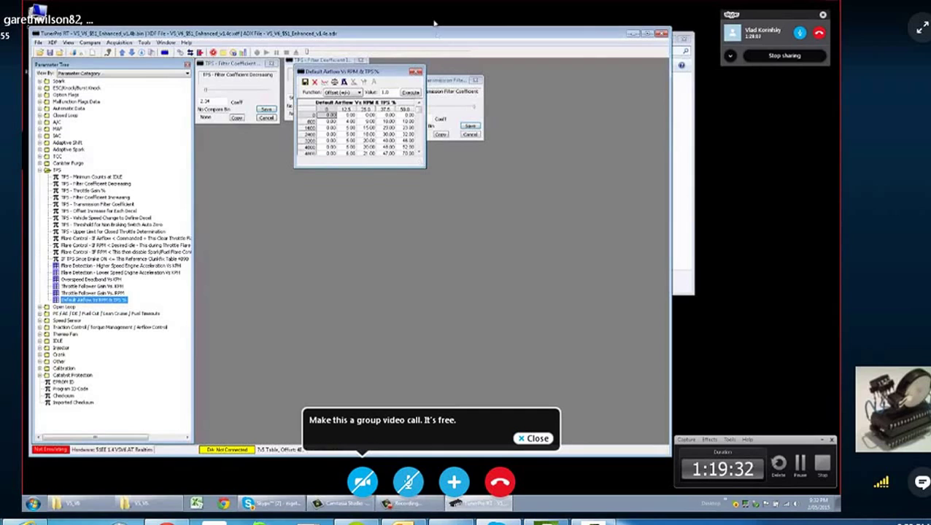
pyautogui.click(415, 74)
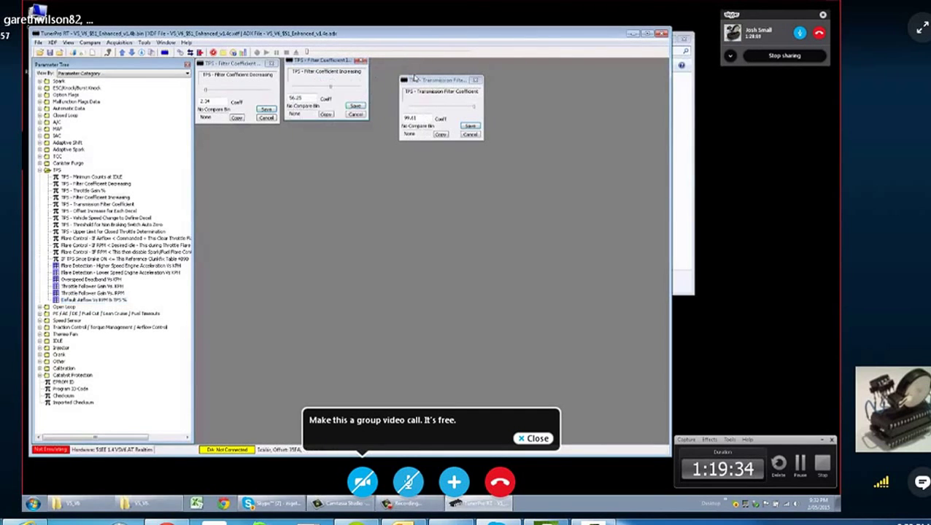
pyautogui.click(415, 78)
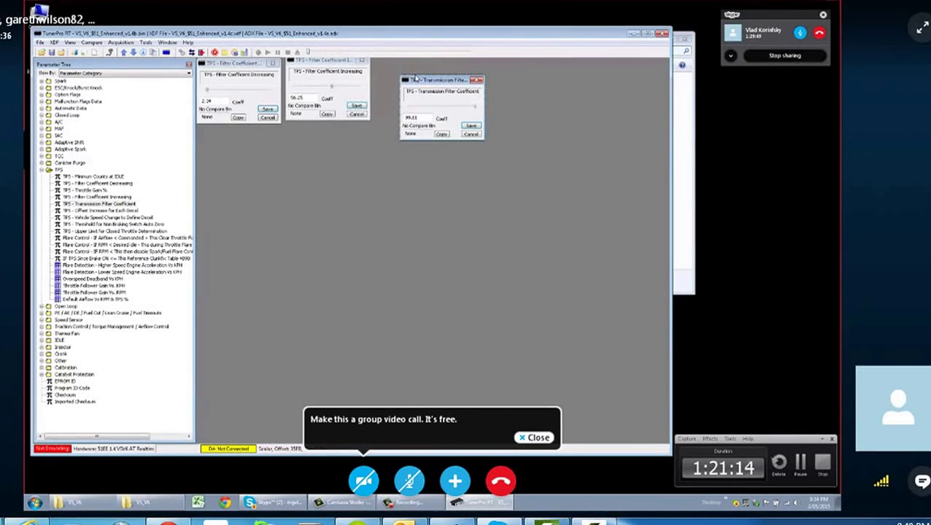
# Step: Close TunerPro RT and reopen it with VS_V6_$51_Enhanced_v1.4c.xdf from the VS_V6 folder of Current Enhanced
pyautogui.click(665, 35)
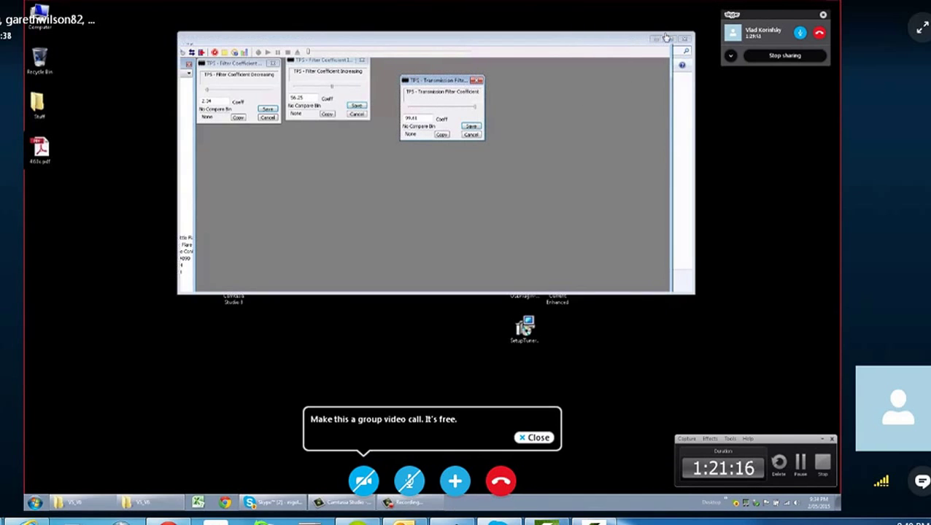
pyautogui.click(662, 37)
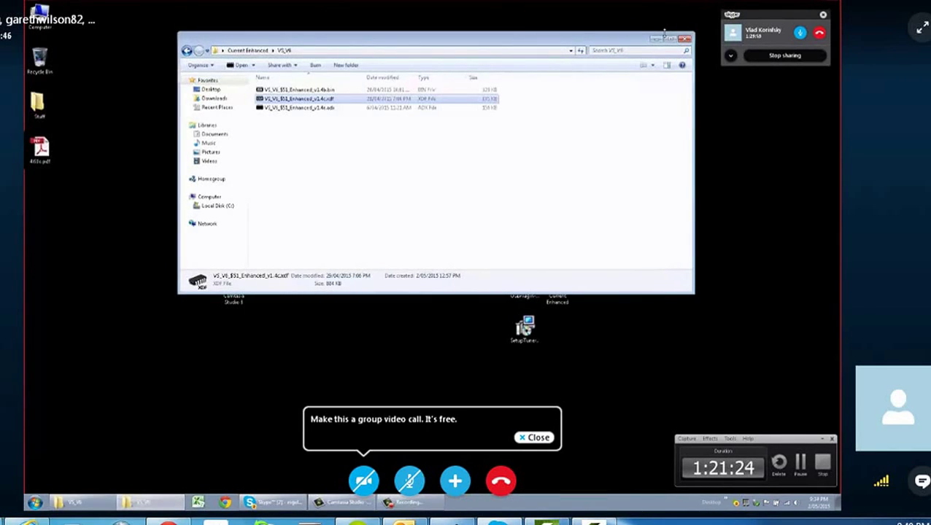
pyautogui.click(250, 51)
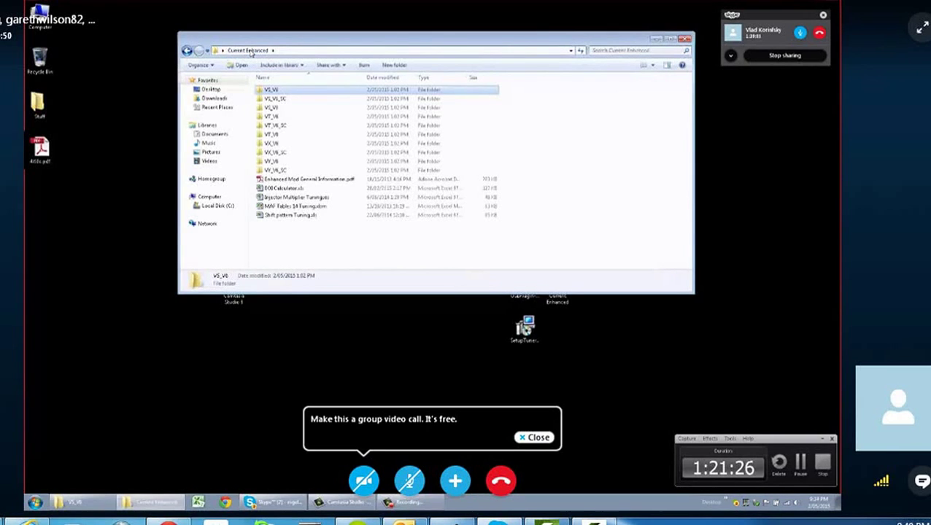
pyautogui.doubleClick(272, 91)
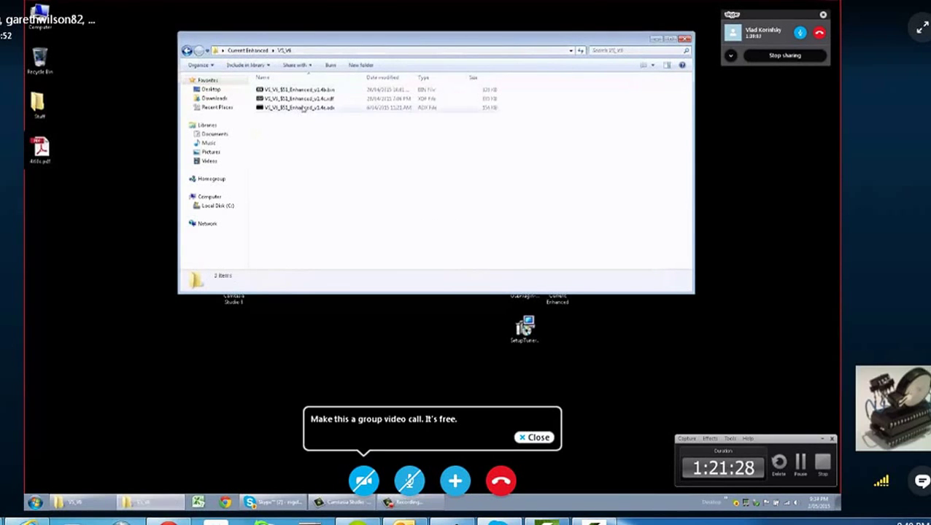
pyautogui.doubleClick(307, 100)
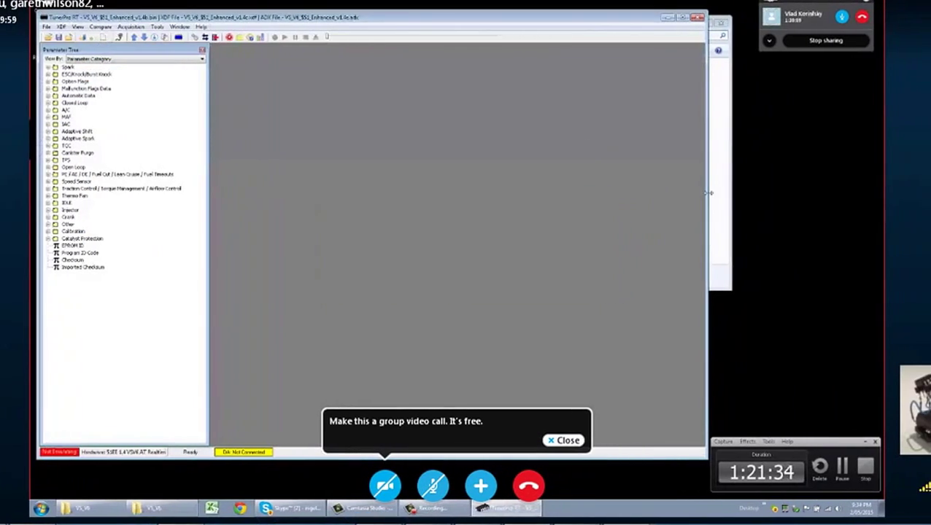
# Step: Switch back to the file window and view the contents of the VT_V6 and VT_V6_SC folders
pyautogui.click(711, 193)
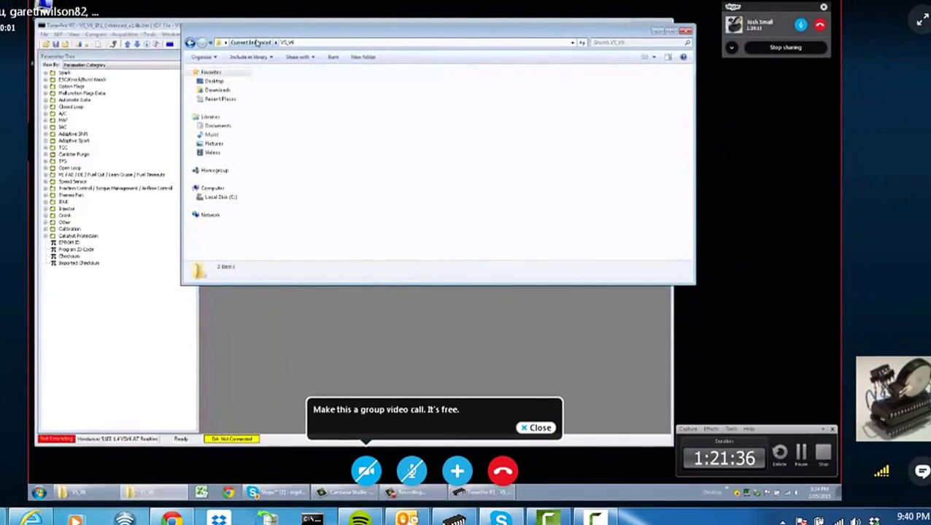
pyautogui.click(252, 42)
pyautogui.doubleClick(289, 116)
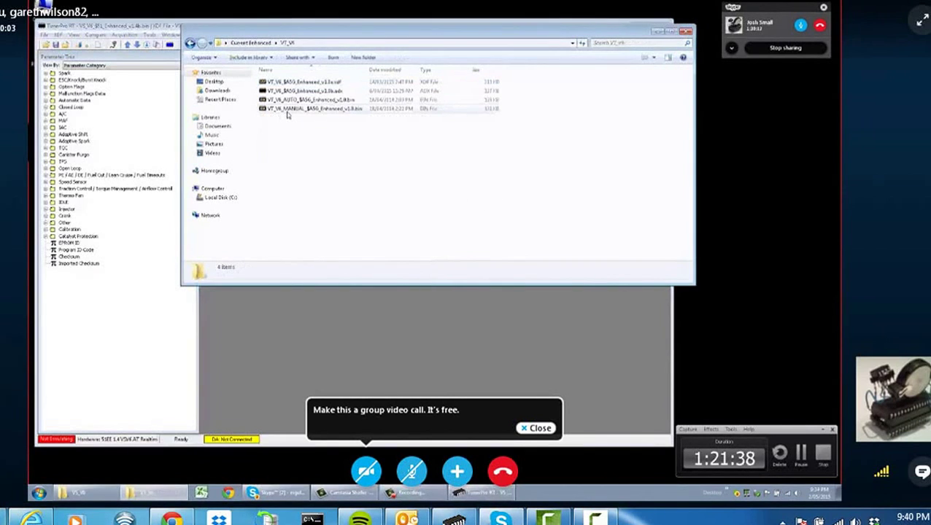
pyautogui.press('BackSpace')
pyautogui.doubleClick(286, 119)
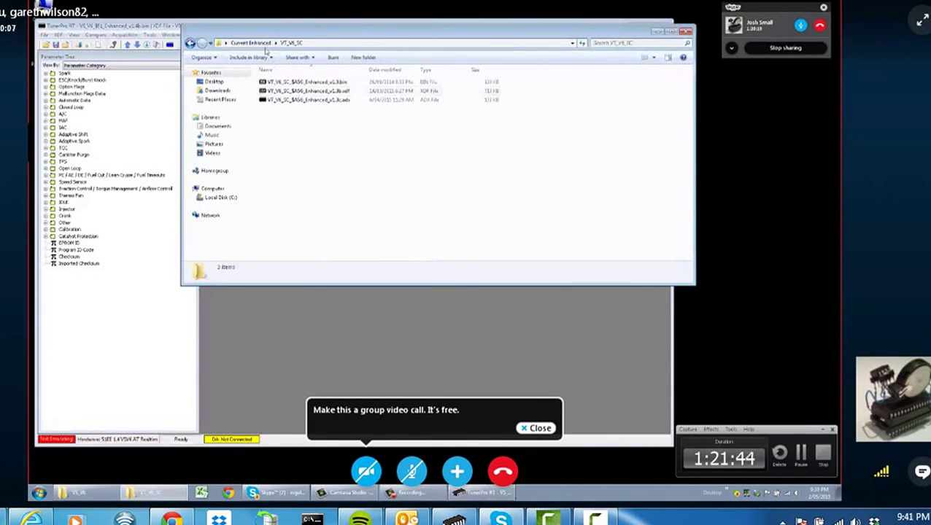
# Step: Load VY_V6_SC_$07_Enhanced_v1.2.xdf from the VY_V6_SC folder and open the Fuel Cut - High RPM table
pyautogui.press('BackSpace')
pyautogui.doubleClick(296, 162)
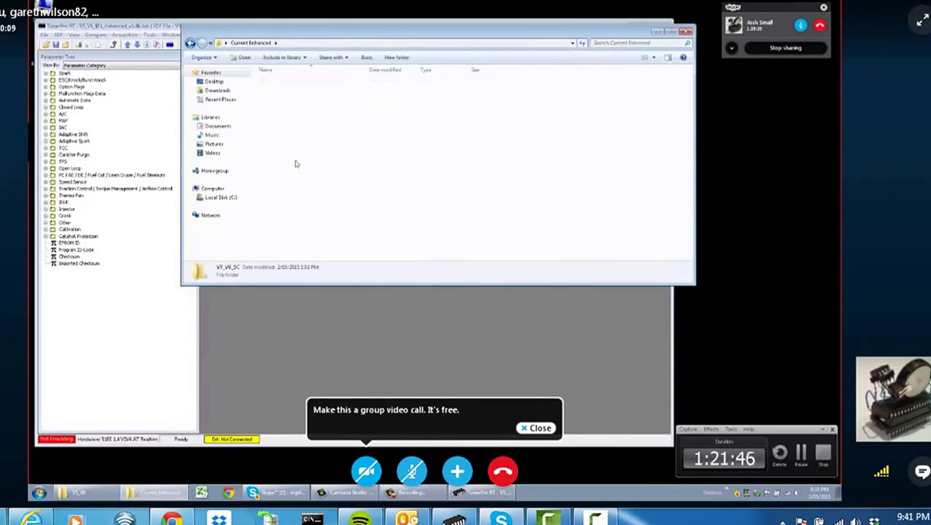
pyautogui.click(299, 91)
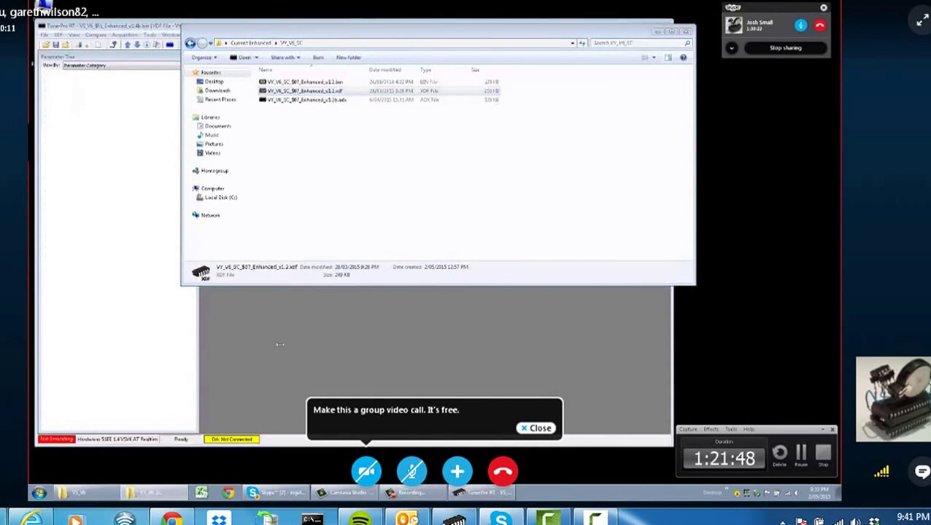
pyautogui.press('Return')
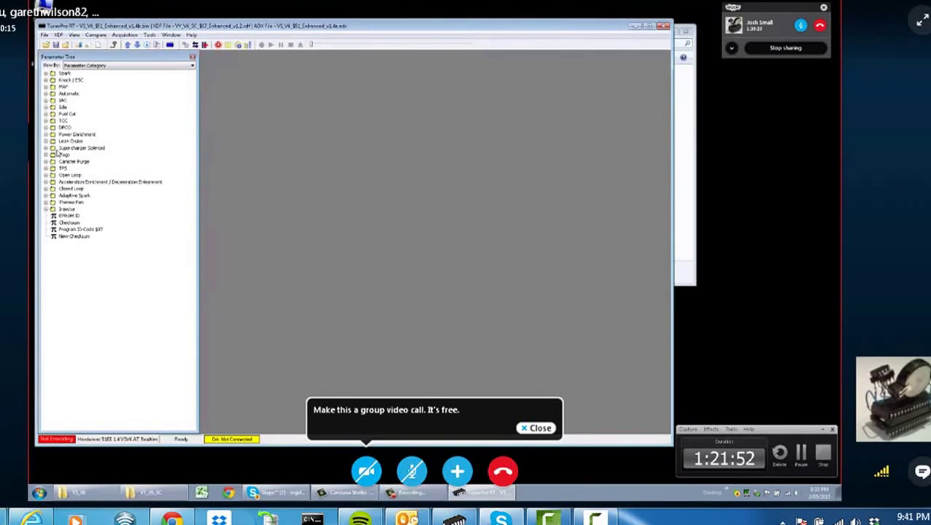
pyautogui.click(46, 113)
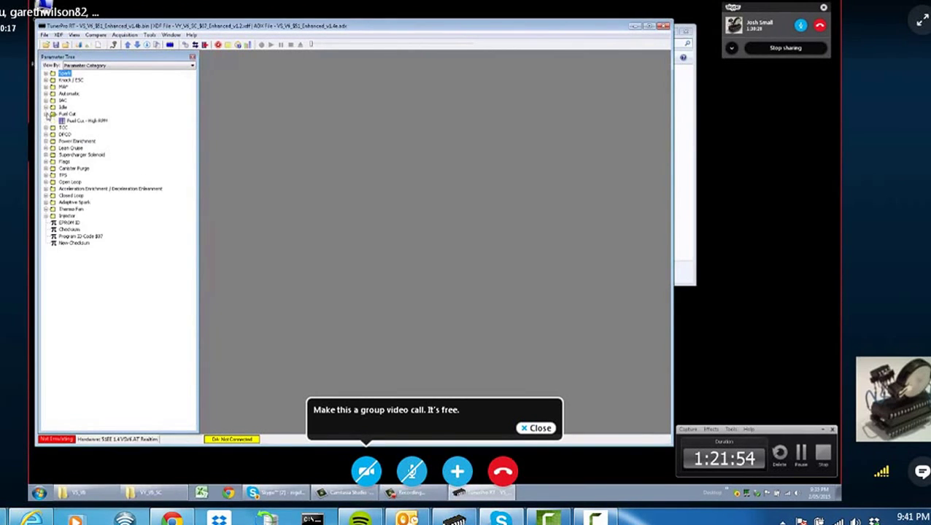
pyautogui.doubleClick(72, 120)
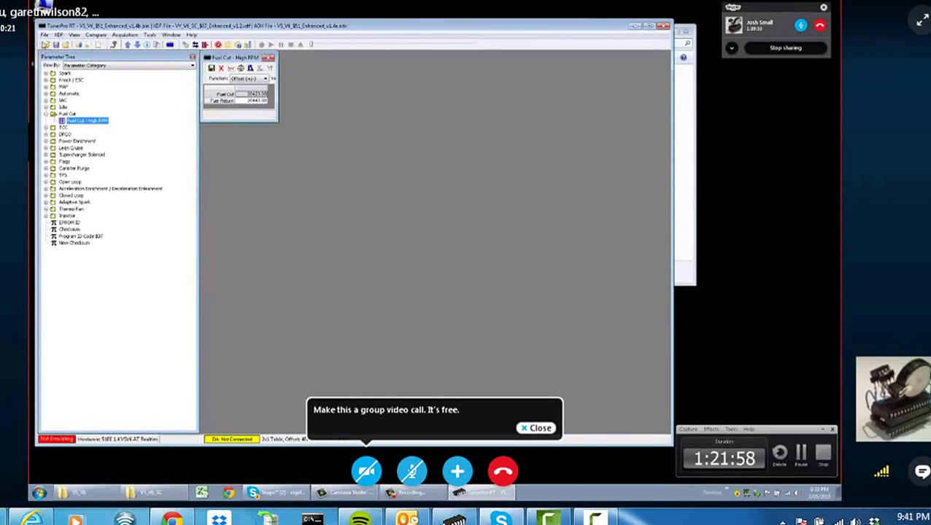
# Step: Close the loaded bin, reopen the Fuel Cut - High RPM table, close the file window and enlarge the table's window
pyautogui.click(45, 35)
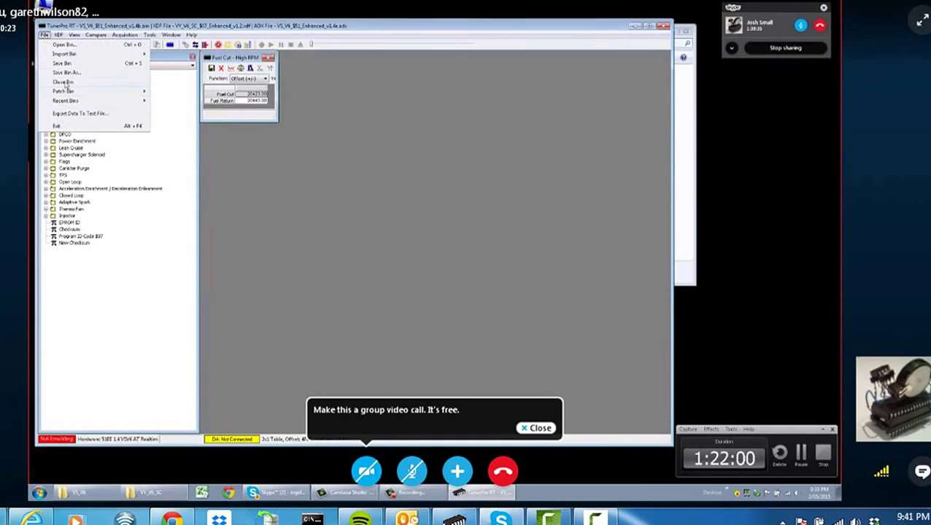
pyautogui.click(63, 83)
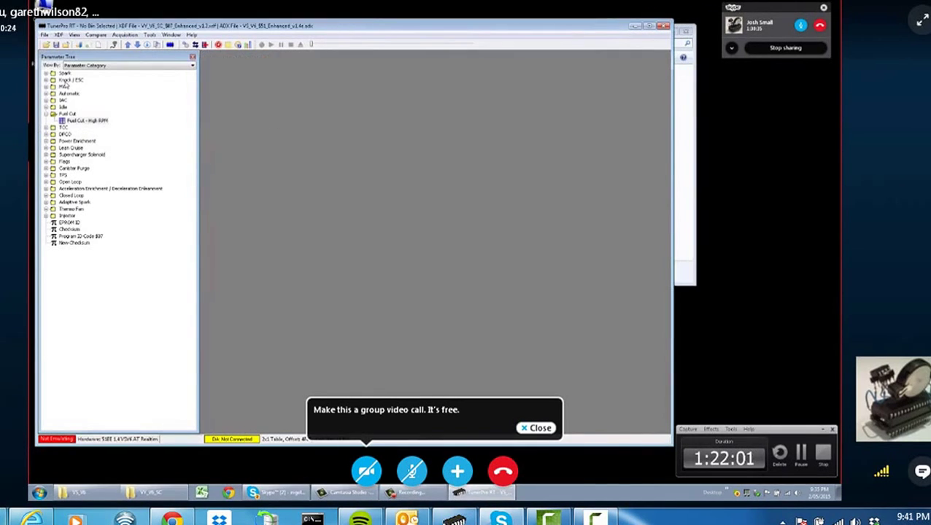
pyautogui.doubleClick(86, 121)
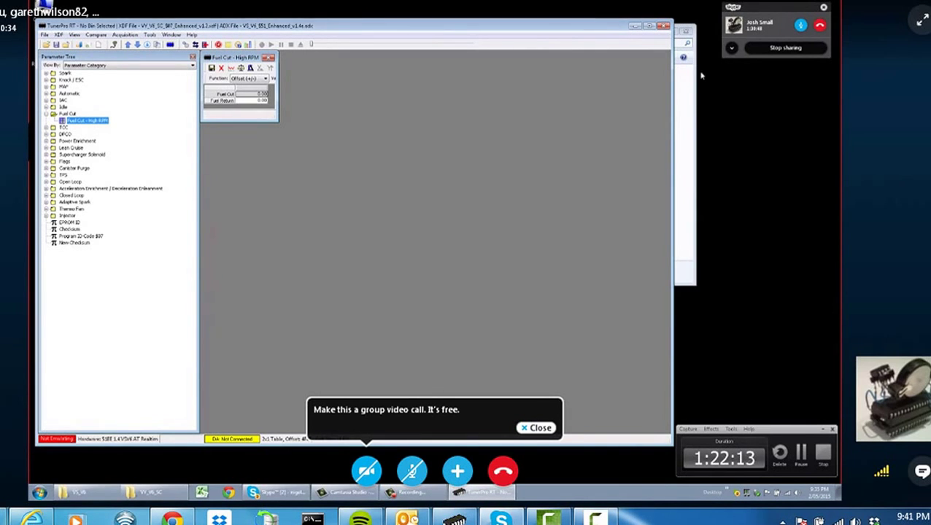
pyautogui.click(688, 33)
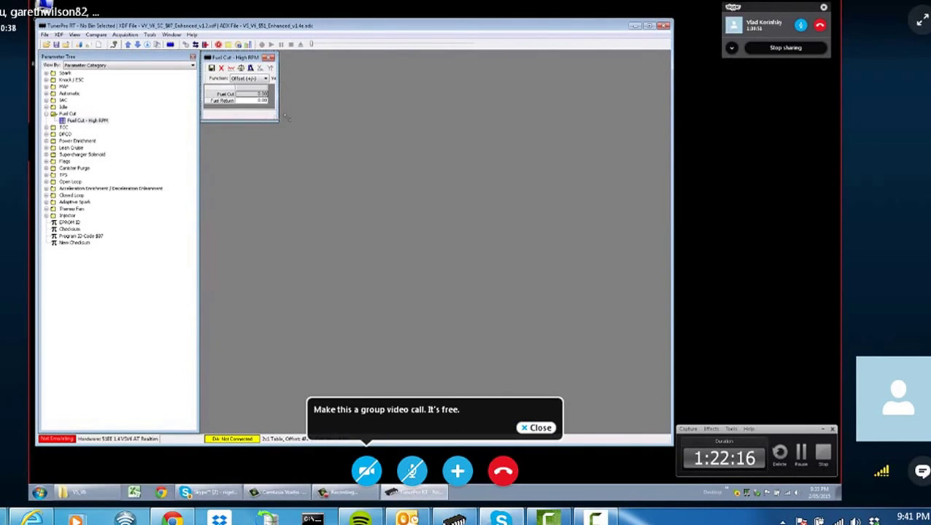
pyautogui.moveTo(279, 119); pyautogui.dragTo(310, 137)
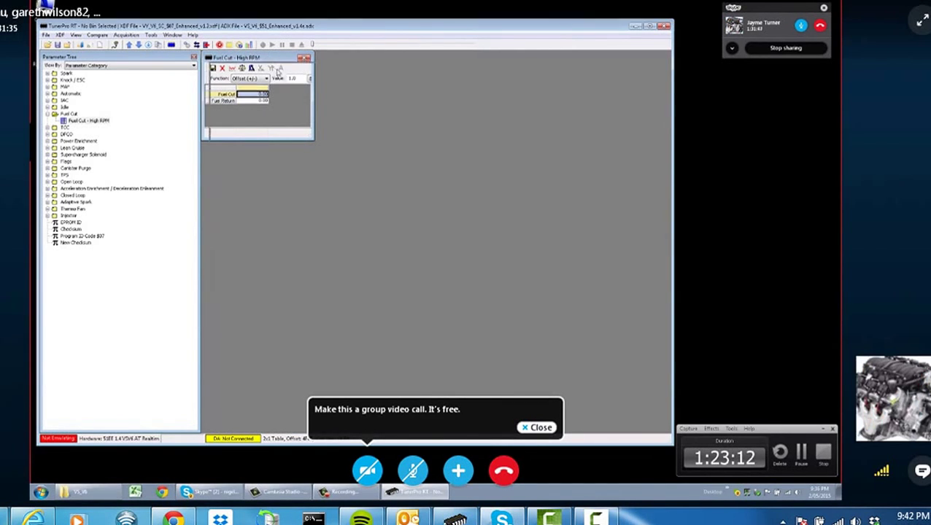
# Step: Show the Fuel Cut - High RPM table in raw hex, set Fuel Cut to FFFF, and return the table to calculated values
pyautogui.moveTo(269, 58); pyautogui.dragTo(279, 73)
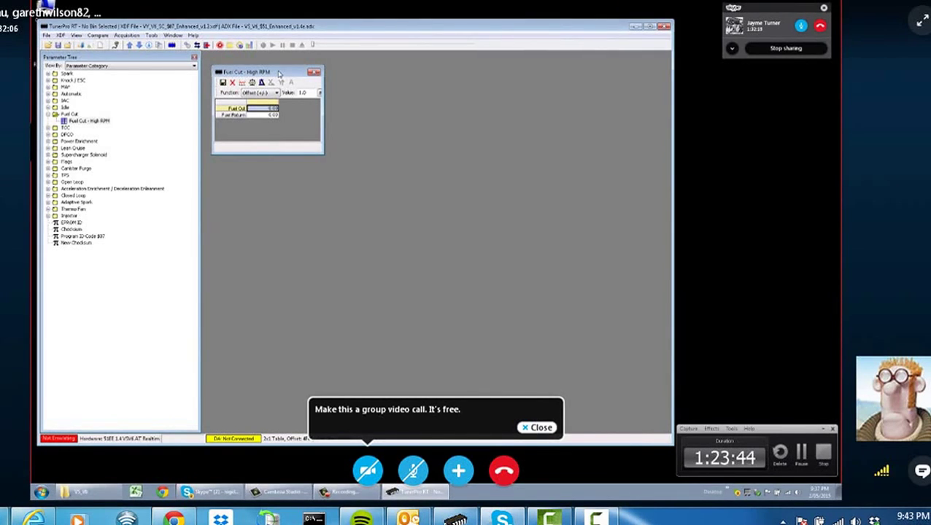
pyautogui.rightClick(271, 107)
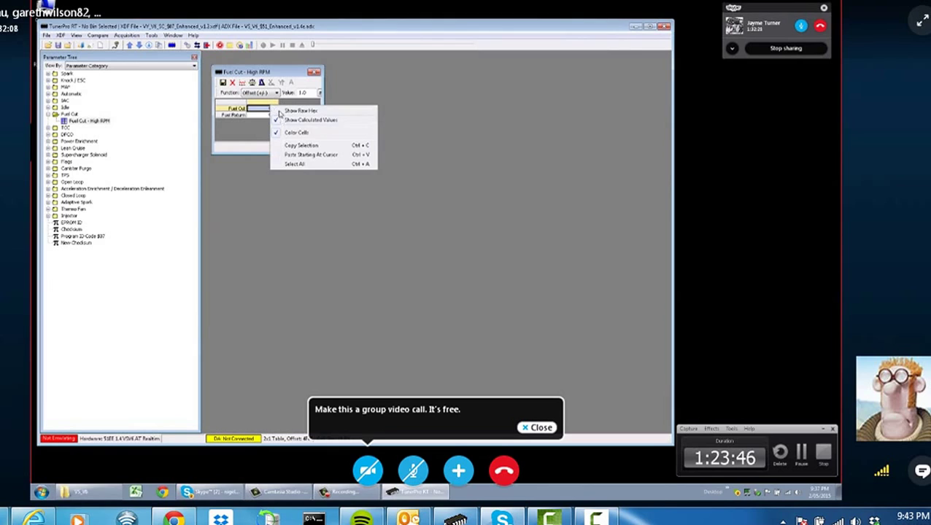
pyautogui.click(279, 112)
pyautogui.press('Down')
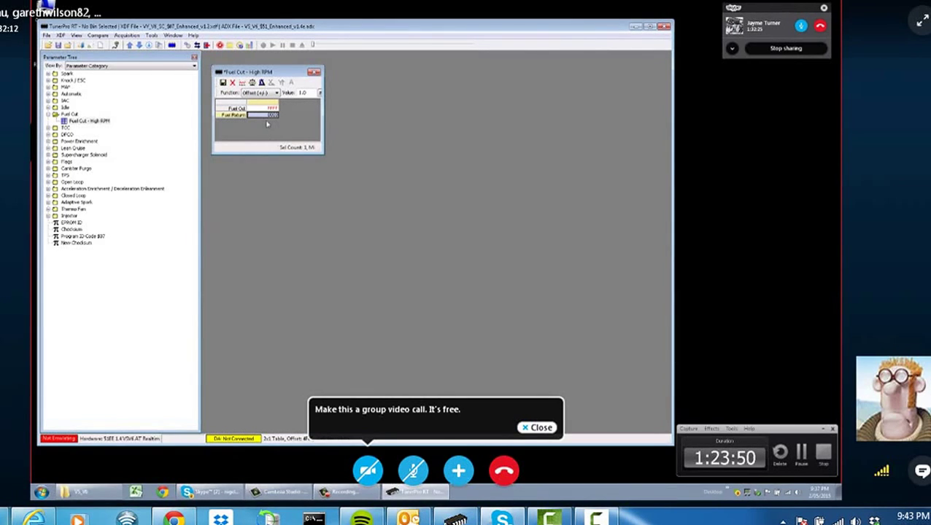
pyautogui.rightClick(267, 125)
pyautogui.click(272, 128)
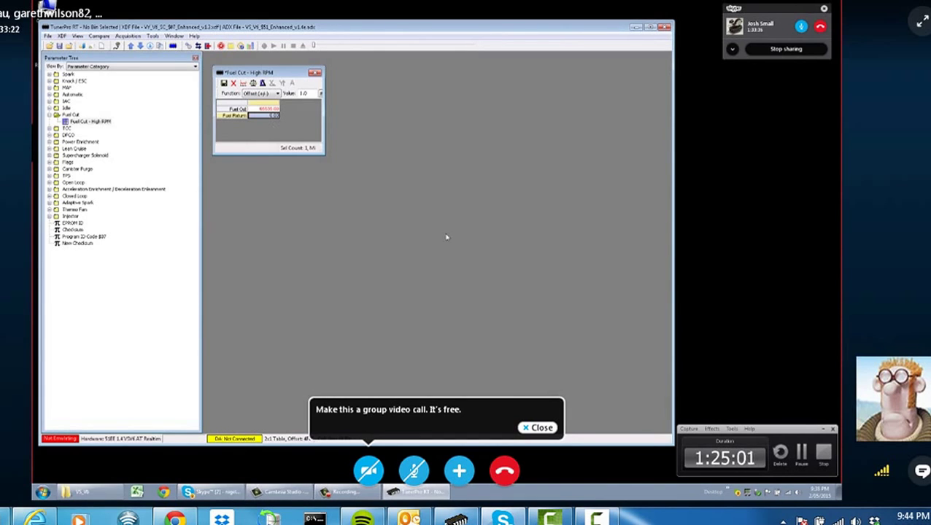
pyautogui.click(825, 453)
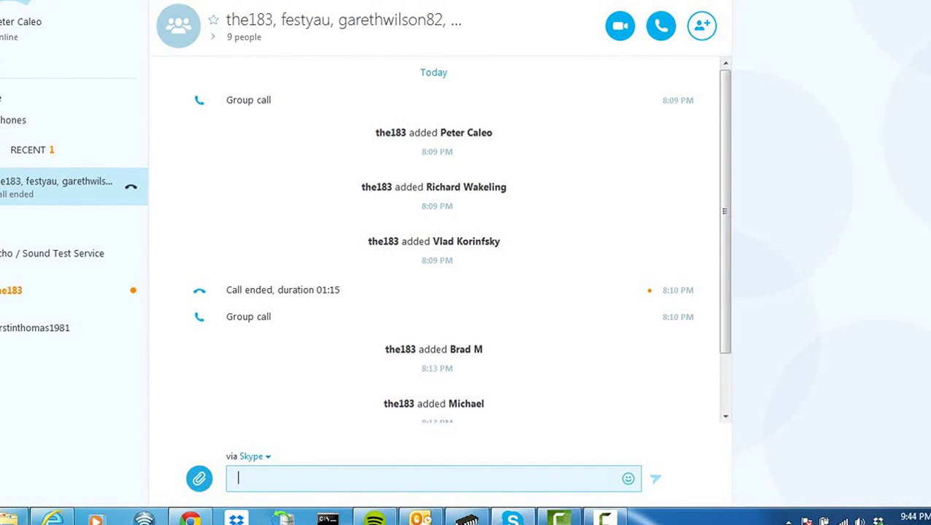
pyautogui.click(605, 517)
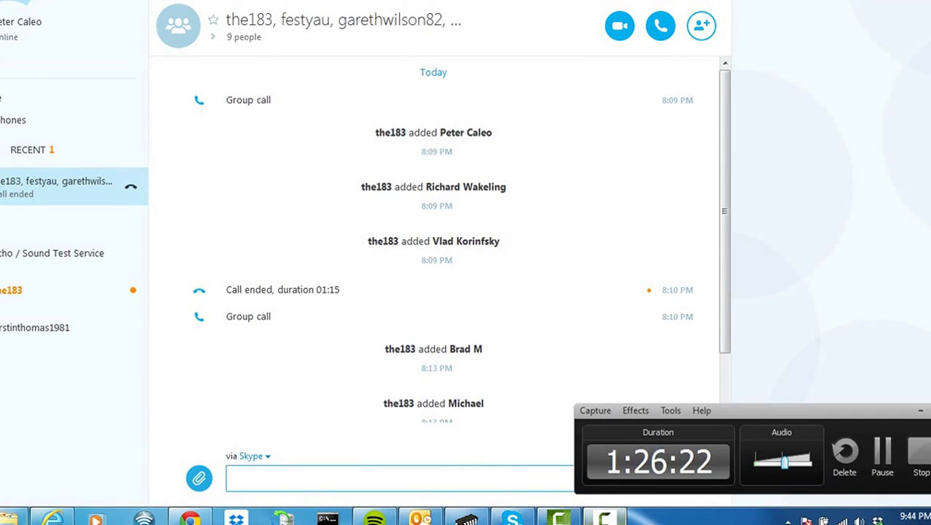